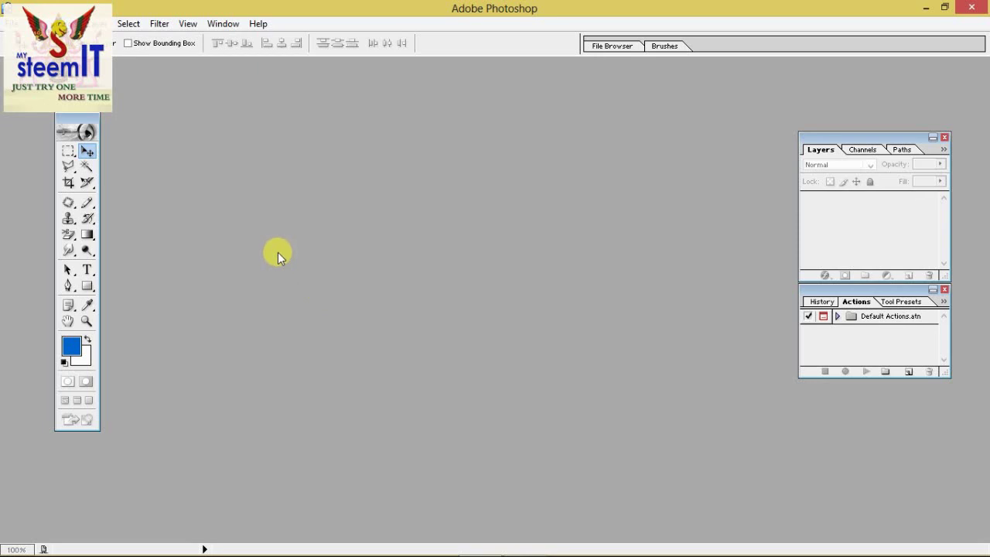
# - Select the Background Eraser Tool and display the eraser variants flyout
pyautogui.click(76, 239)
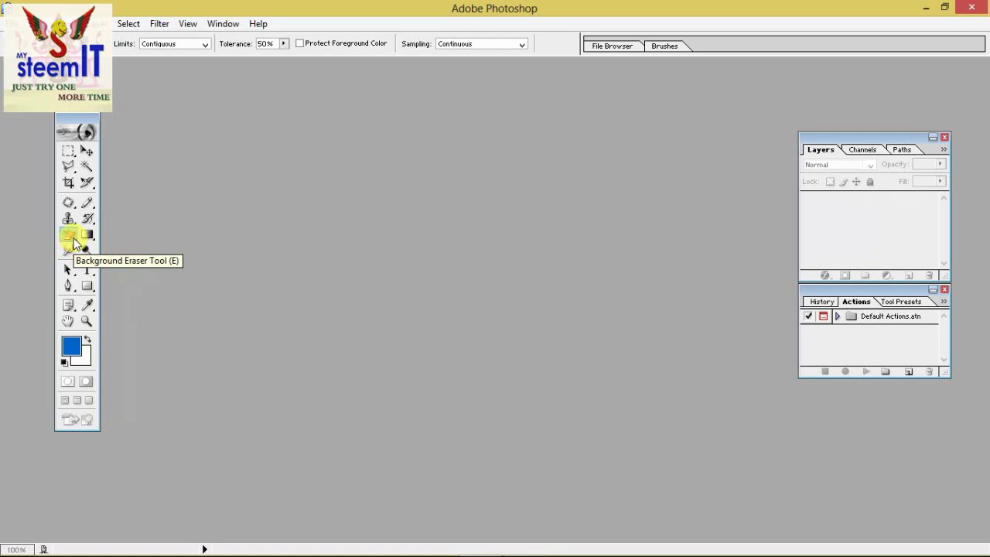
pyautogui.rightClick(73, 240)
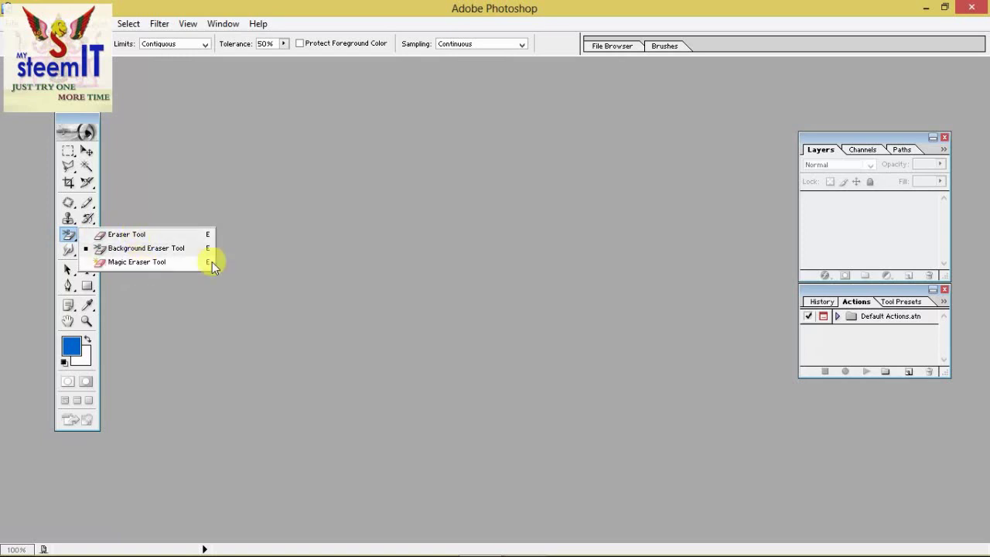
# - Open _110529463_gettyimages-1154898763.jpg from Desktop > STACK AND QUEUE and move its window right
pyautogui.doubleClick(483, 250)
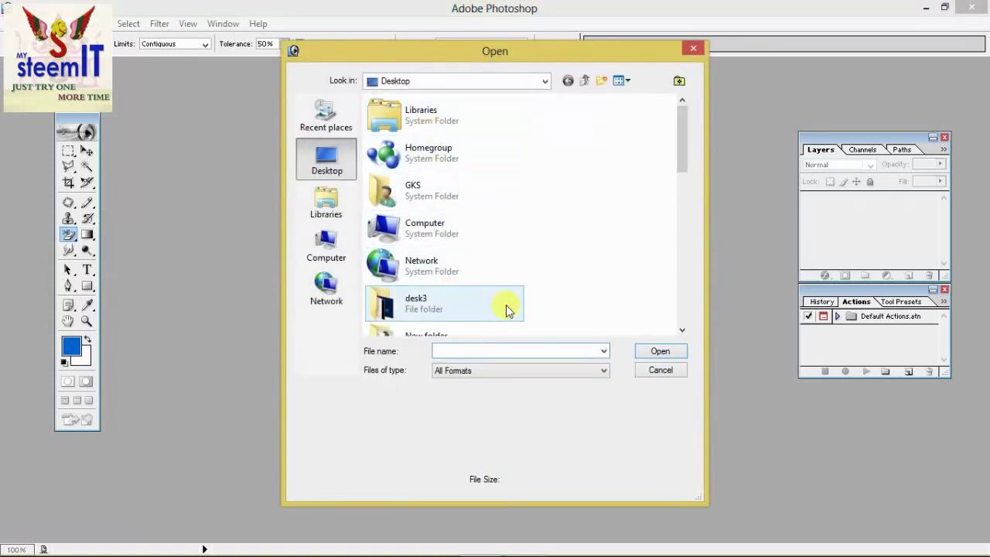
pyautogui.click(682, 330)
pyautogui.click(682, 331)
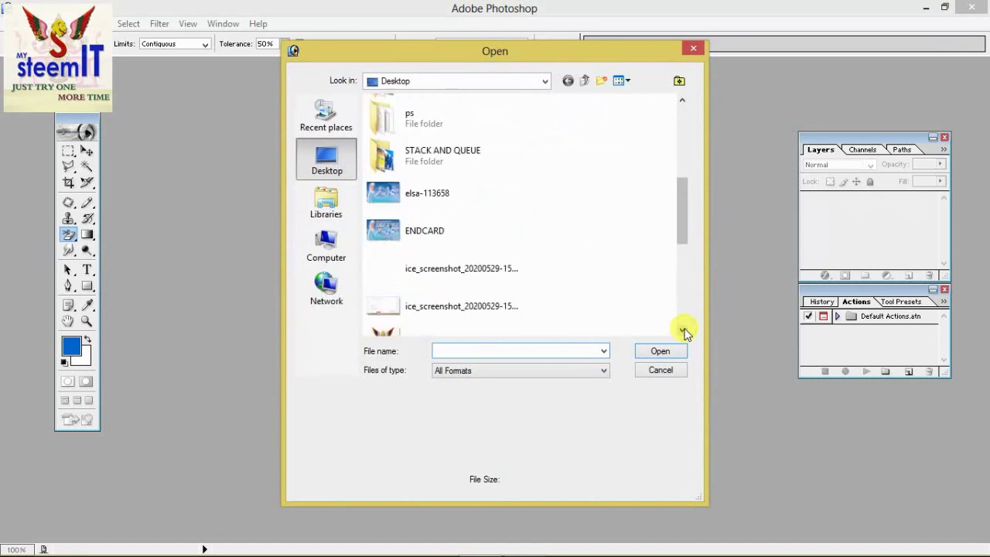
pyautogui.doubleClick(448, 151)
pyautogui.click(402, 147)
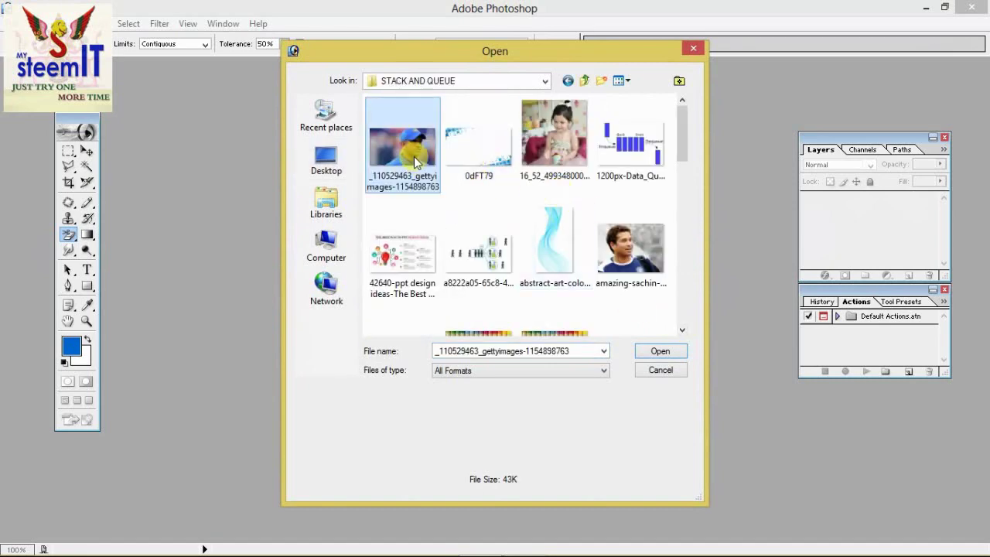
pyautogui.click(661, 351)
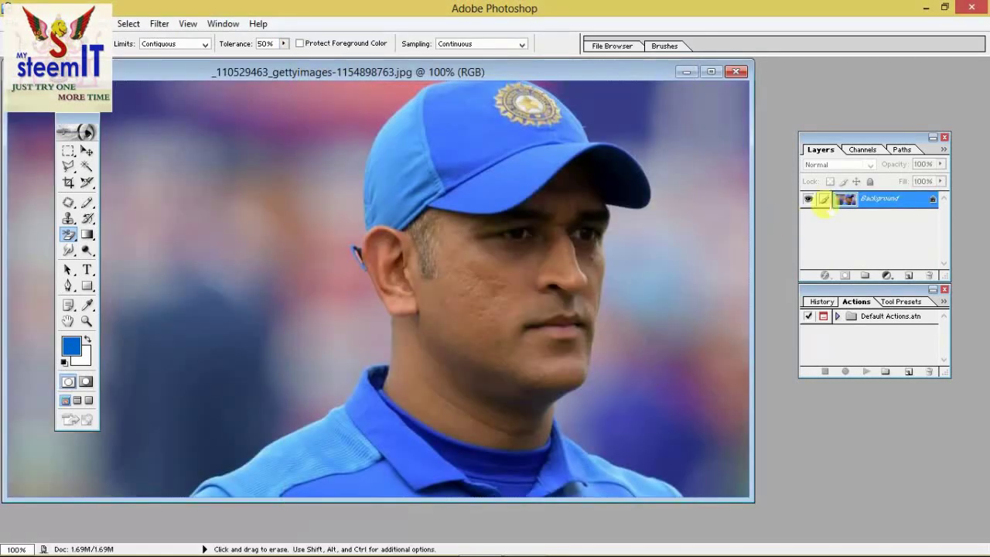
pyautogui.moveTo(493, 71); pyautogui.dragTo(710, 86)
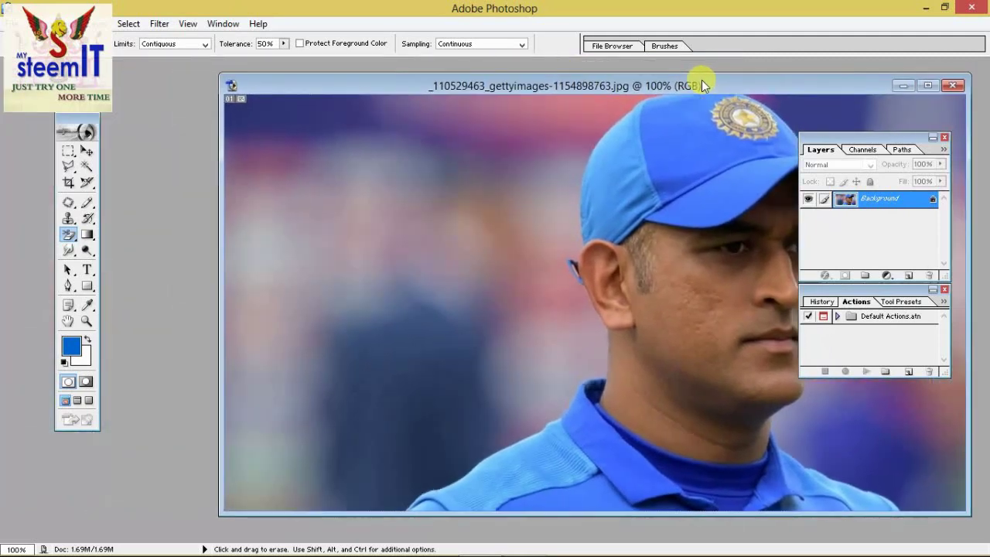
pyautogui.rightClick(68, 241)
# - Erase a white patch at top-left with the Eraser, then a transparent circle with the Background Eraser
pyautogui.click(108, 230)
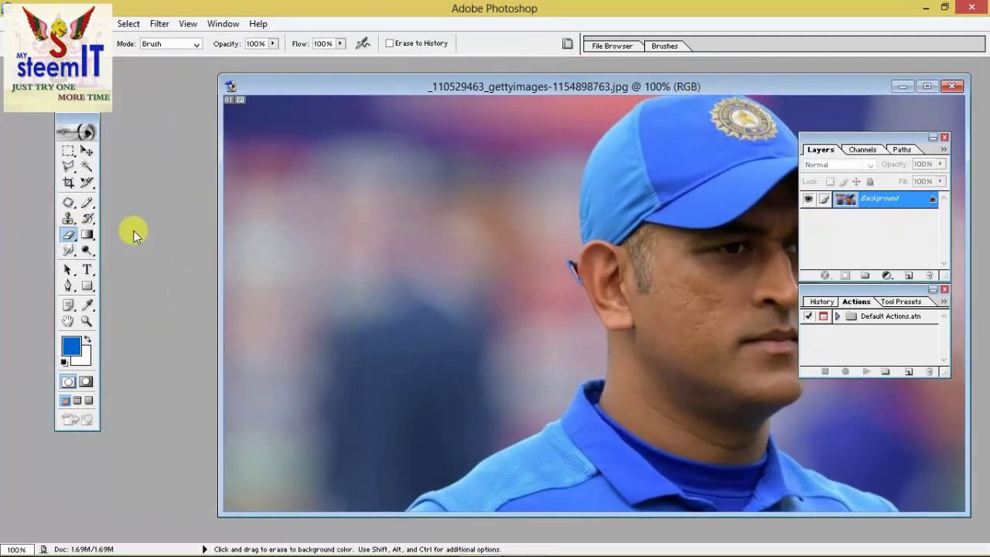
pyautogui.moveTo(280, 121)
pyautogui.mouseDown()
pyautogui.moveTo(299, 121)
pyautogui.moveTo(270, 144)
pyautogui.moveTo(279, 161)
pyautogui.mouseUp()
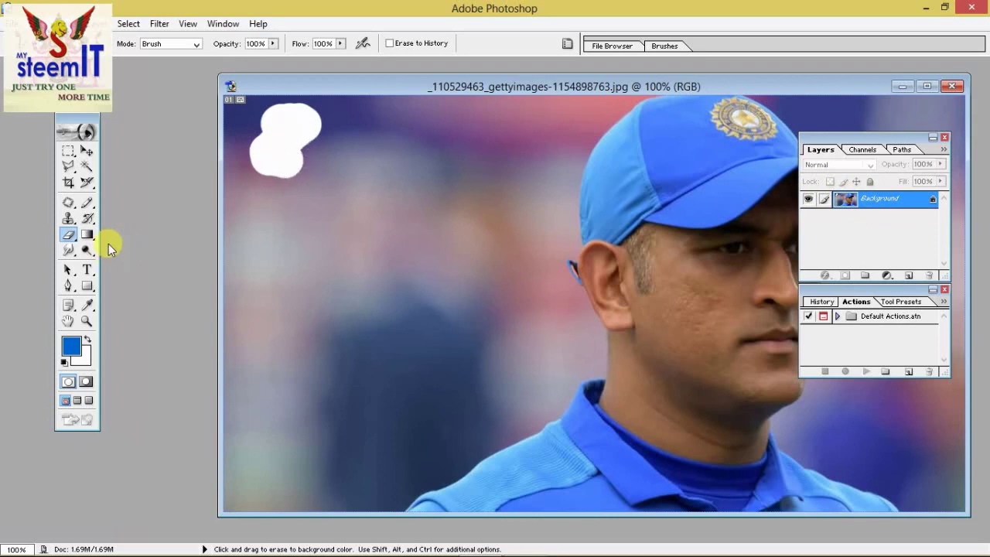
pyautogui.moveTo(68, 235); pyautogui.dragTo(130, 246)
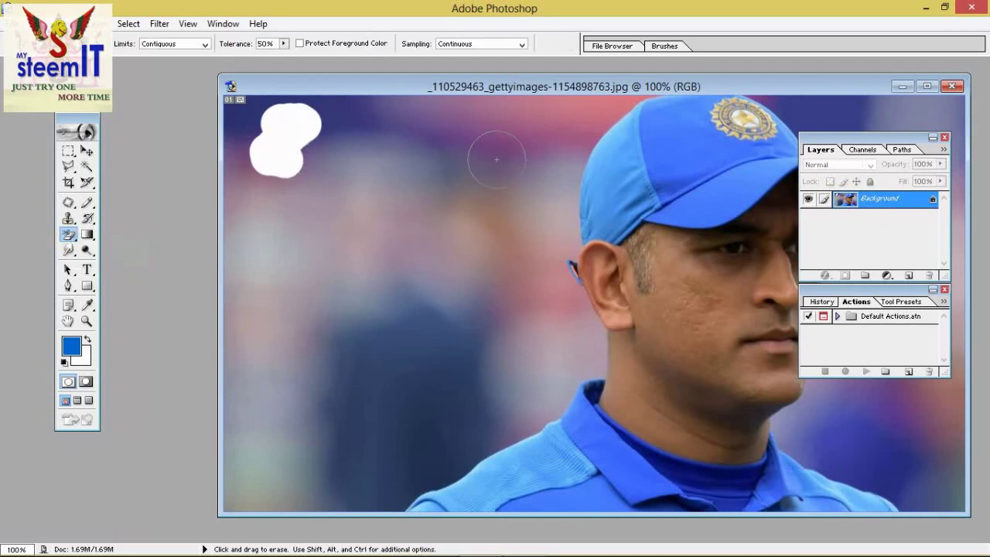
pyautogui.click(478, 140)
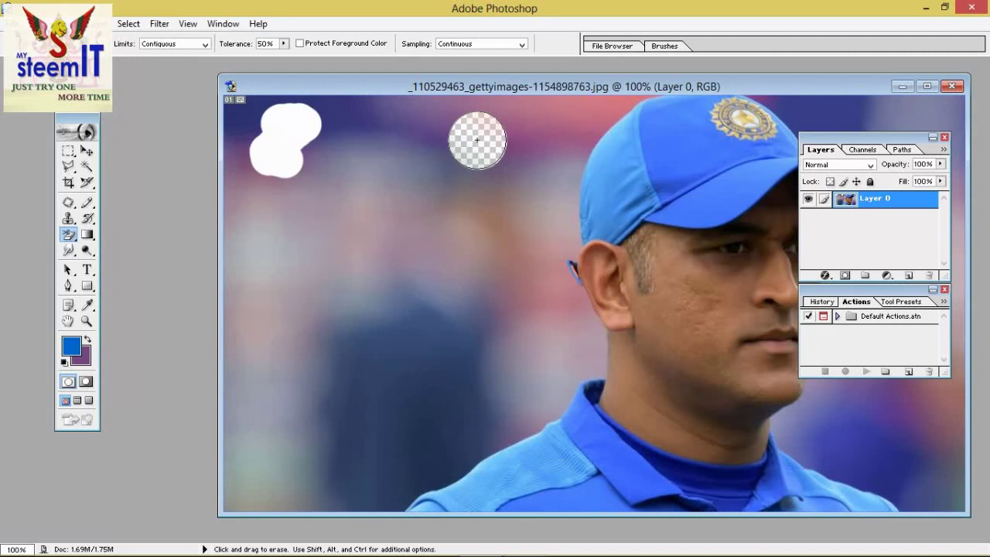
# - Undo the circle and erase a transparent circle left of the cap again with the Background Eraser
pyautogui.hotkey('ctrl', 'z')
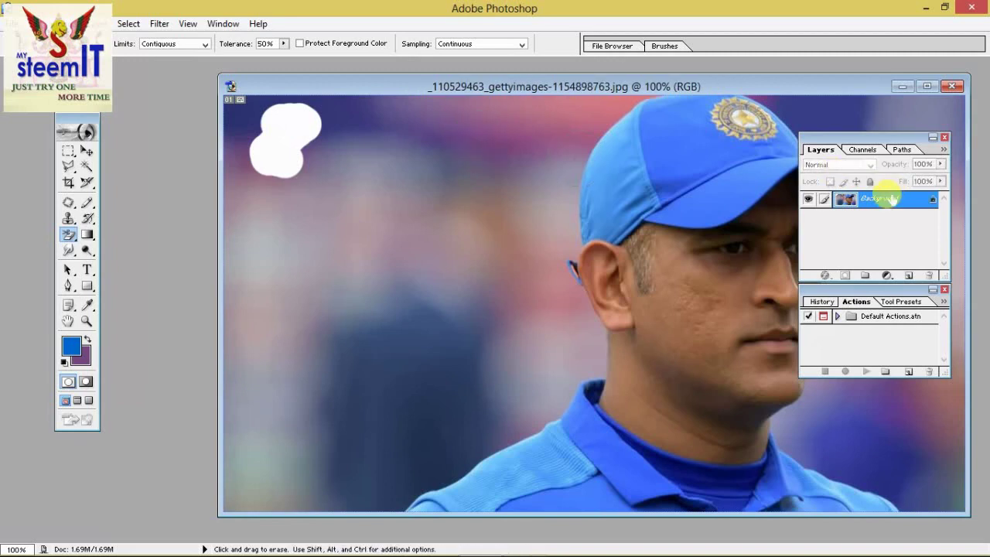
pyautogui.rightClick(68, 236)
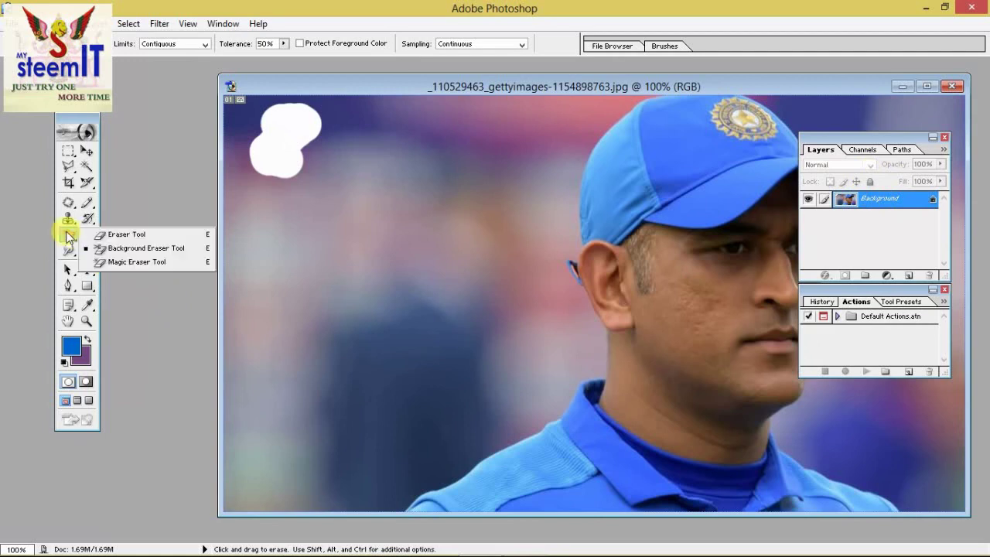
pyautogui.click(164, 249)
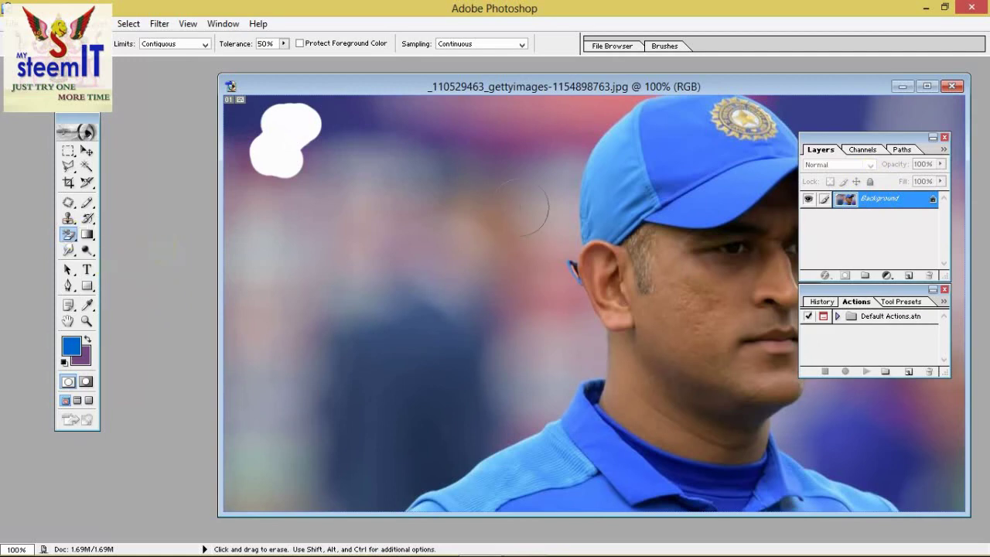
pyautogui.click(503, 140)
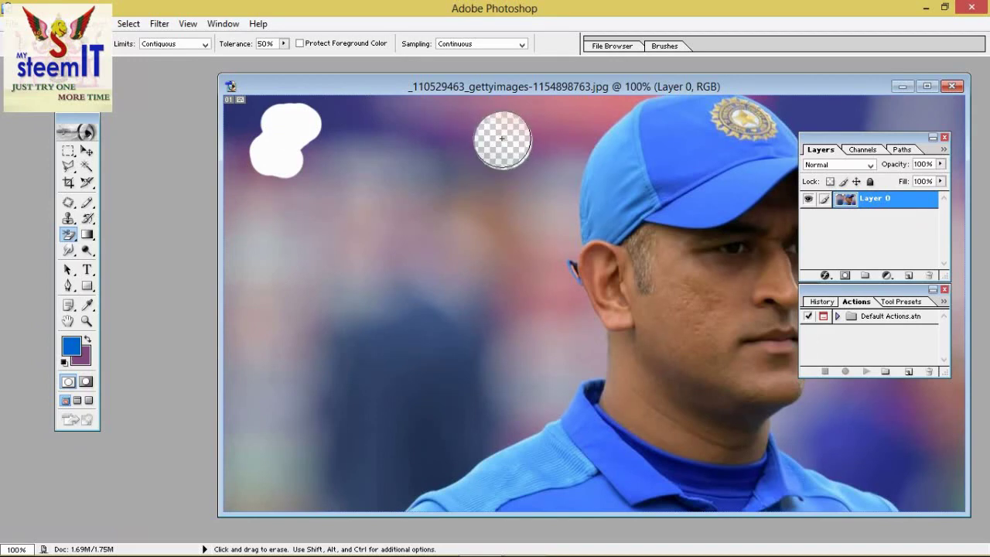
# - With the Magic Eraser, clear the lower-middle, left, upper and purple background areas and white patches
pyautogui.moveTo(69, 234); pyautogui.dragTo(133, 262)
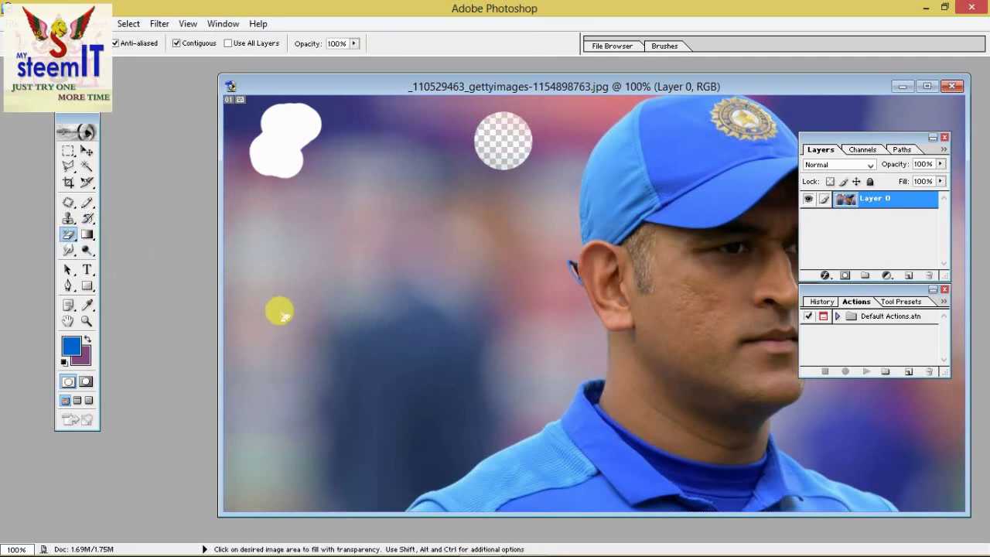
pyautogui.click(401, 441)
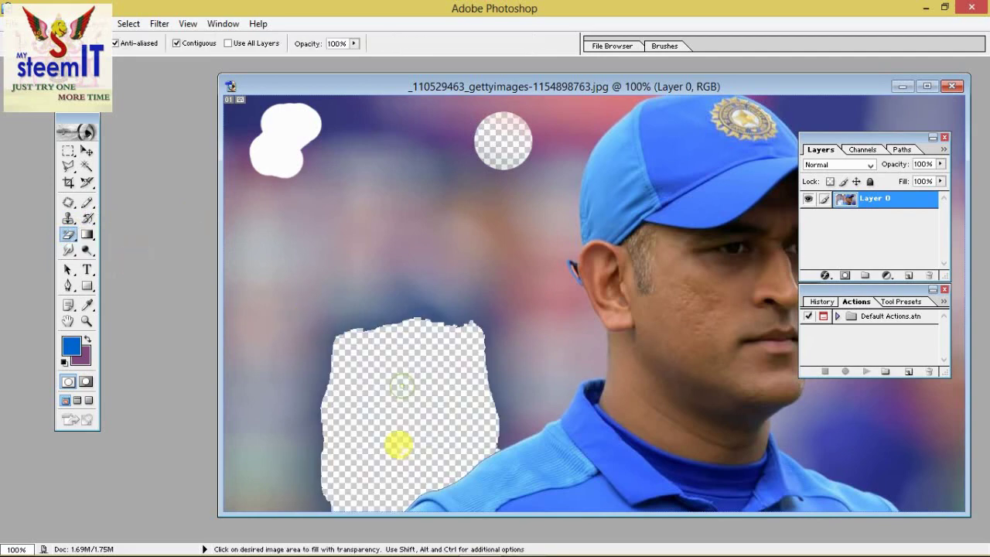
pyautogui.click(297, 296)
pyautogui.click(462, 305)
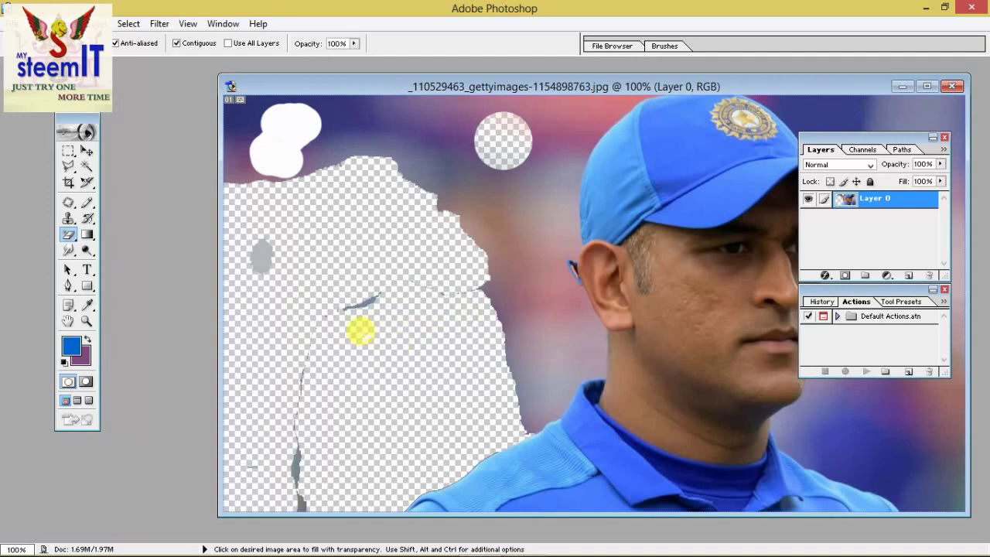
pyautogui.click(354, 137)
pyautogui.click(335, 119)
pyautogui.click(239, 165)
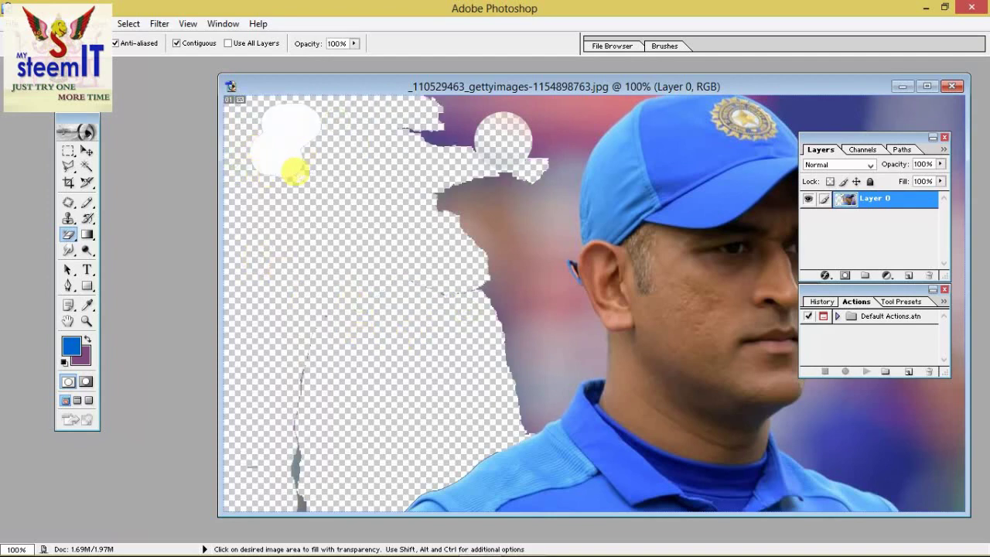
pyautogui.click(283, 143)
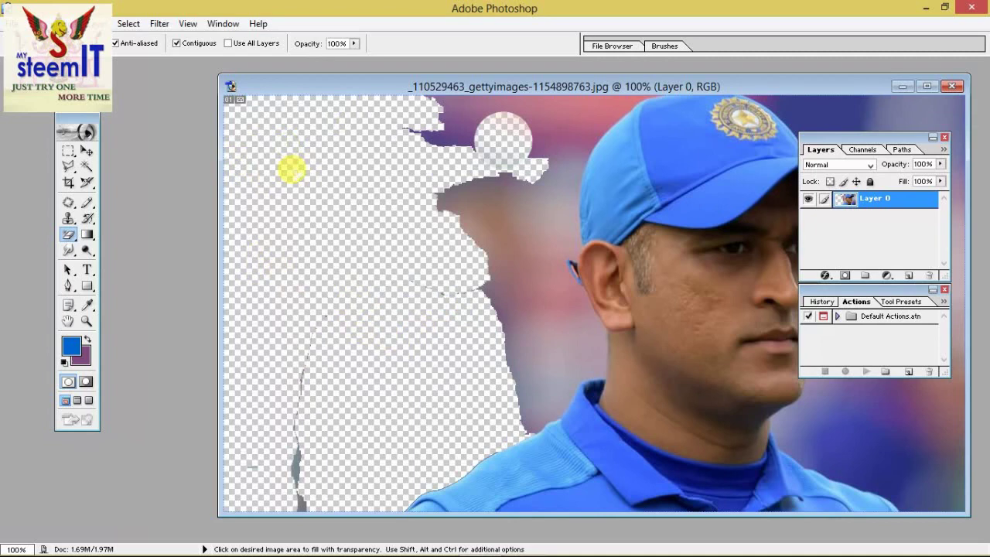
pyautogui.rightClick(68, 235)
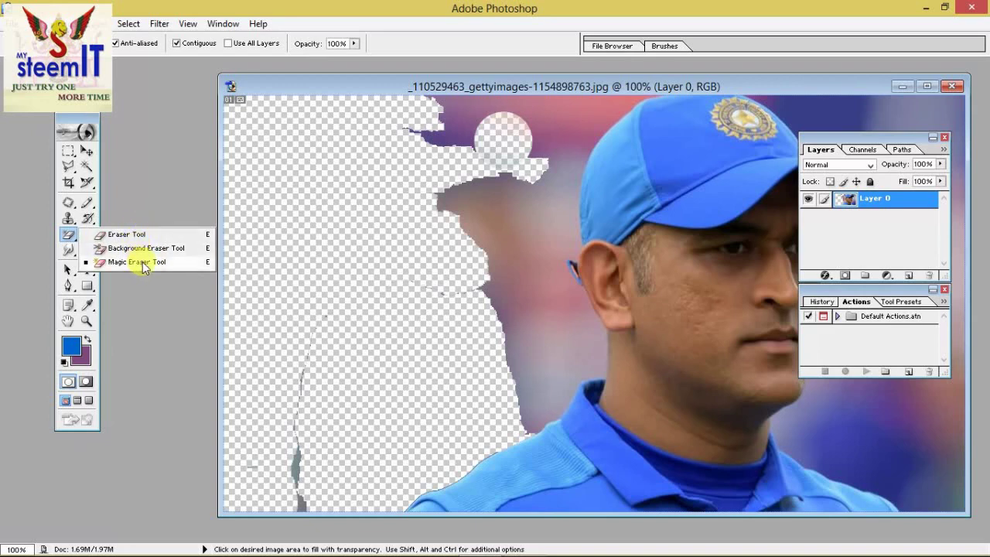
# - Close the portrait without saving and start a new document from File > New
pyautogui.click(954, 87)
pyautogui.click(493, 224)
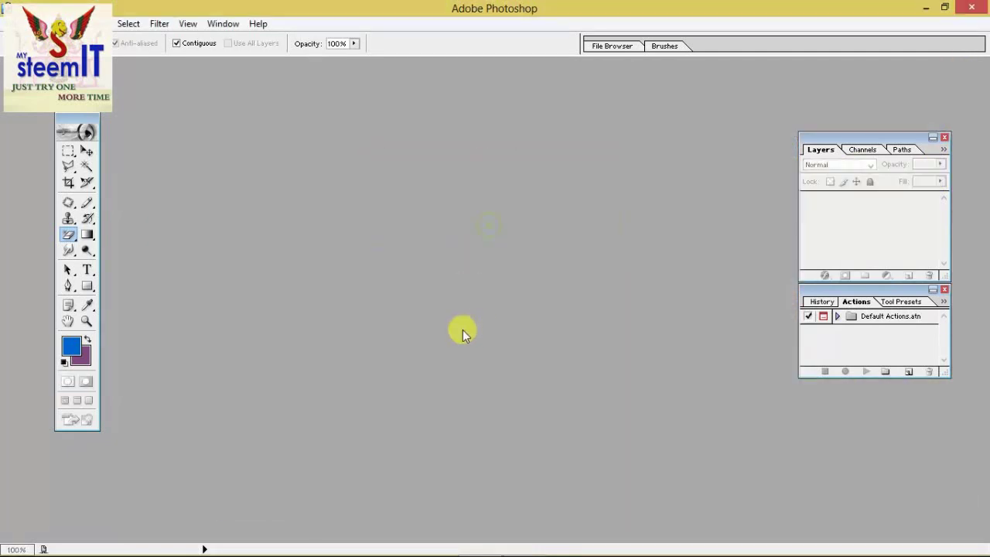
pyautogui.click(20, 24)
pyautogui.click(46, 37)
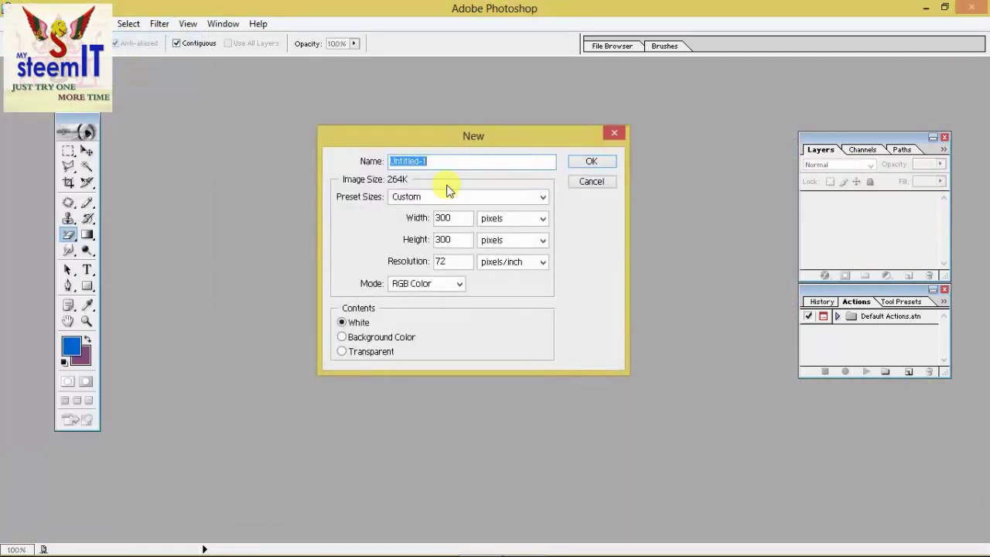
# - Set width and height units to inches, width 15, and create the blank white document
pyautogui.click(493, 220)
pyautogui.click(502, 246)
pyautogui.click(503, 241)
pyautogui.click(503, 265)
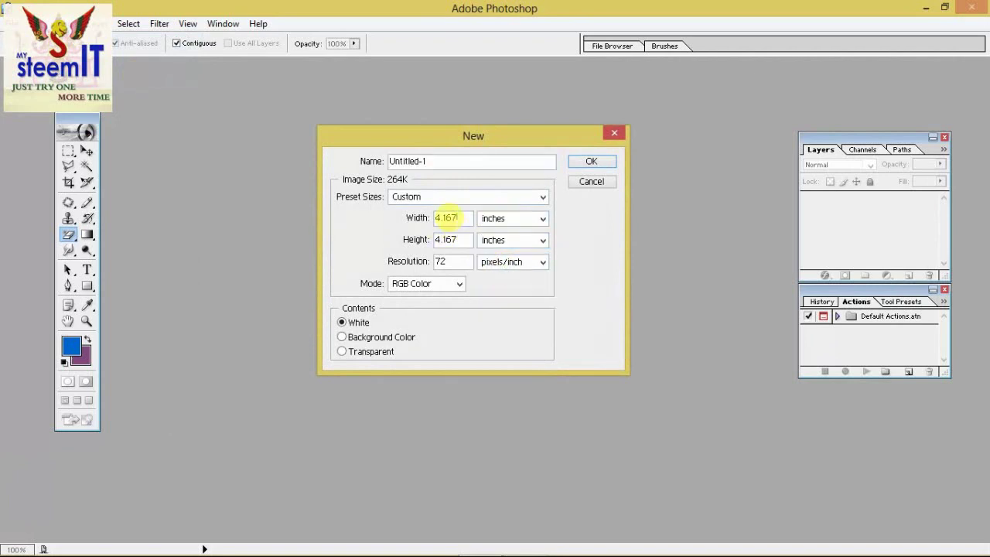
pyautogui.doubleClick(447, 218)
pyautogui.write('15')
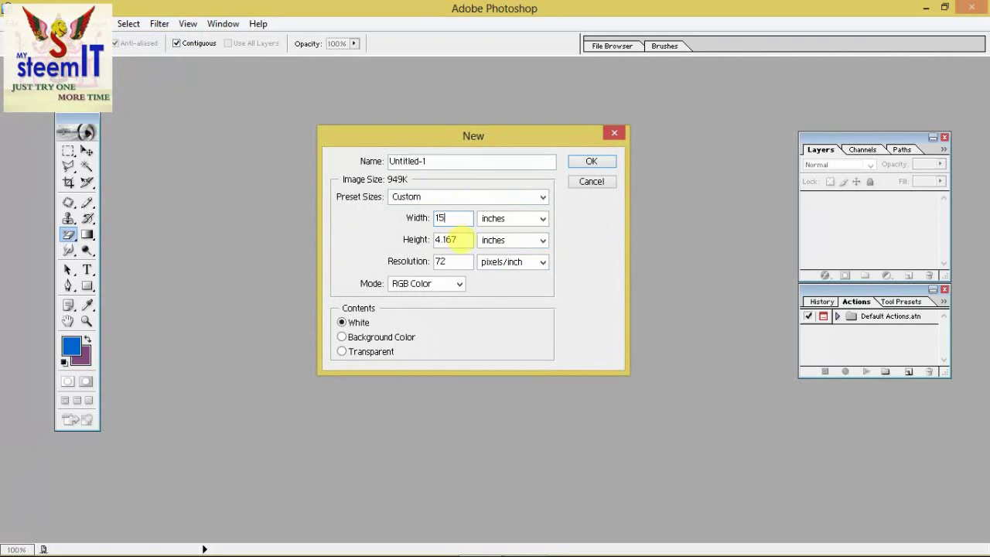
pyautogui.doubleClick(448, 240)
pyautogui.write('10')
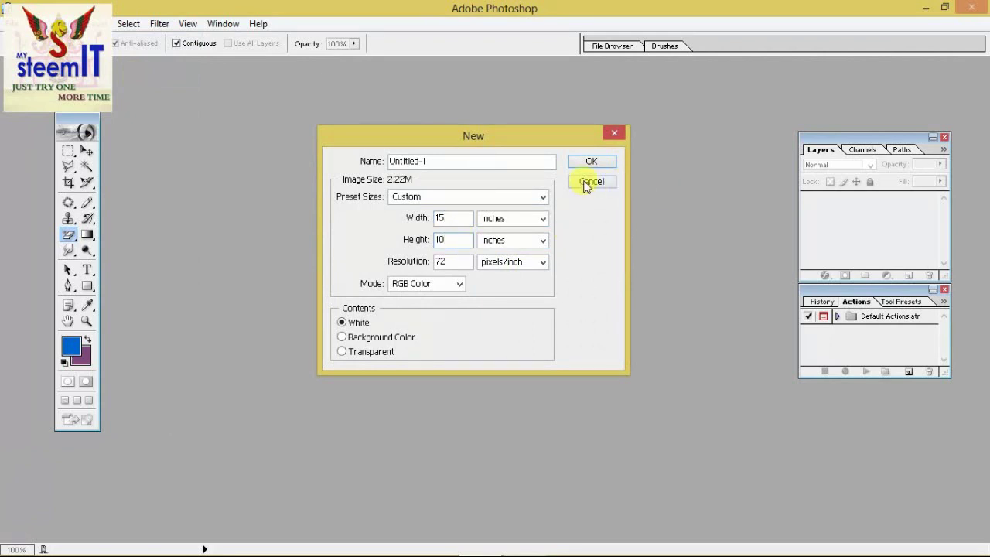
pyautogui.click(588, 162)
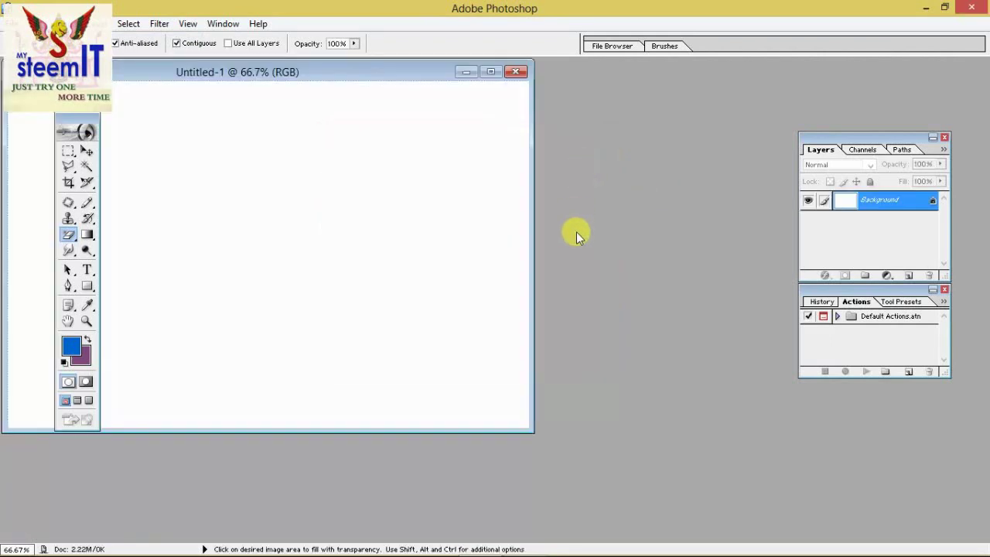
# - Select the Gradient Tool, load the Transparent Stripes preset and fill the canvas with diamond stripes
pyautogui.click(87, 235)
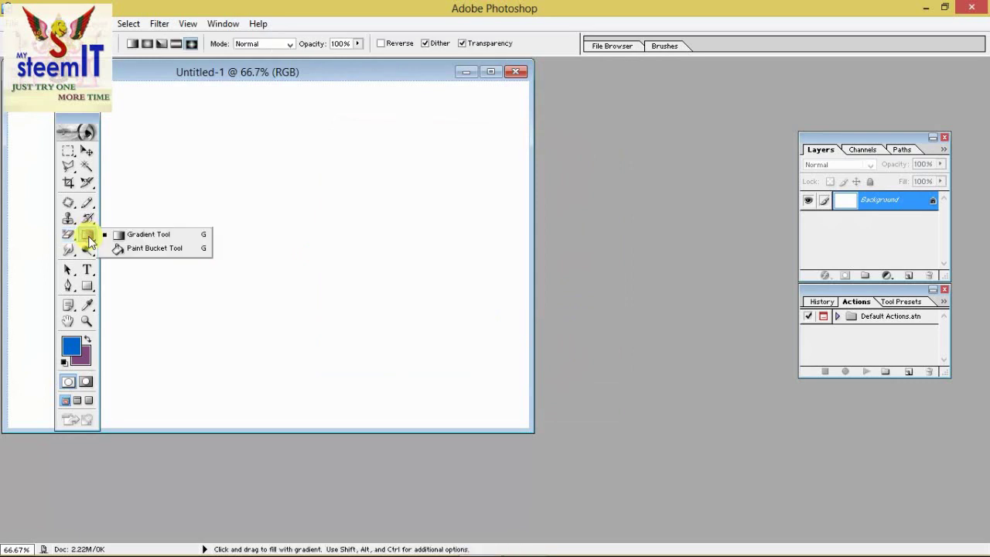
pyautogui.click(168, 236)
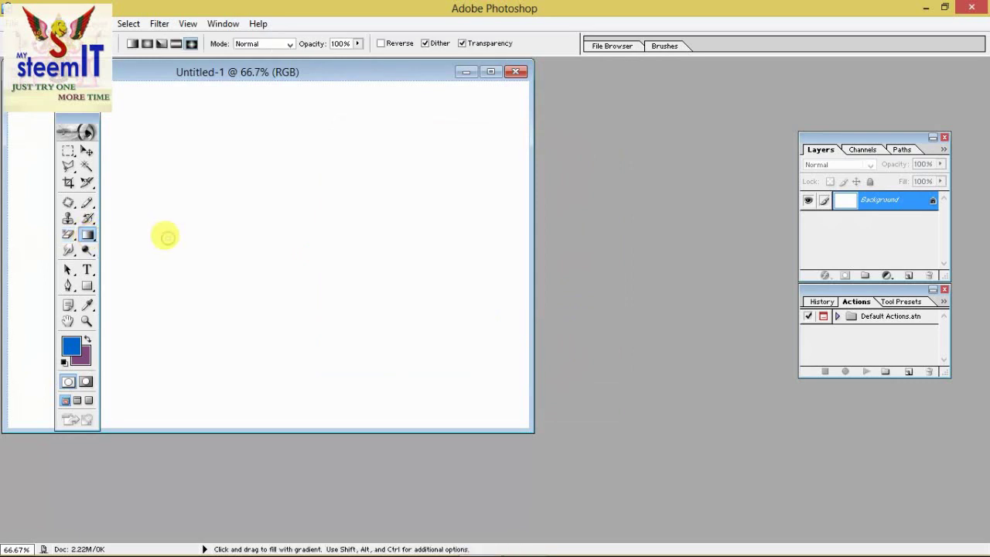
pyautogui.moveTo(287, 72); pyautogui.dragTo(483, 98)
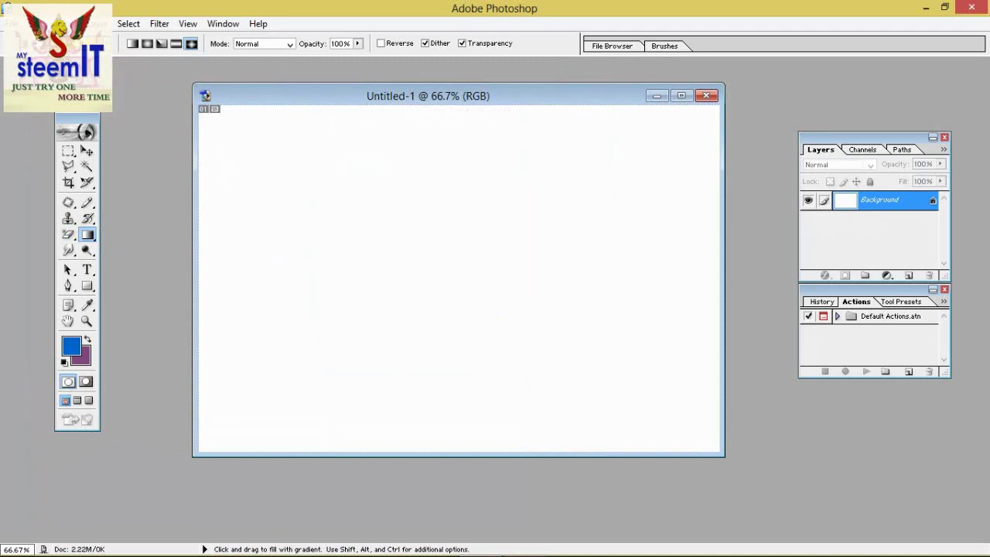
pyautogui.click(78, 43)
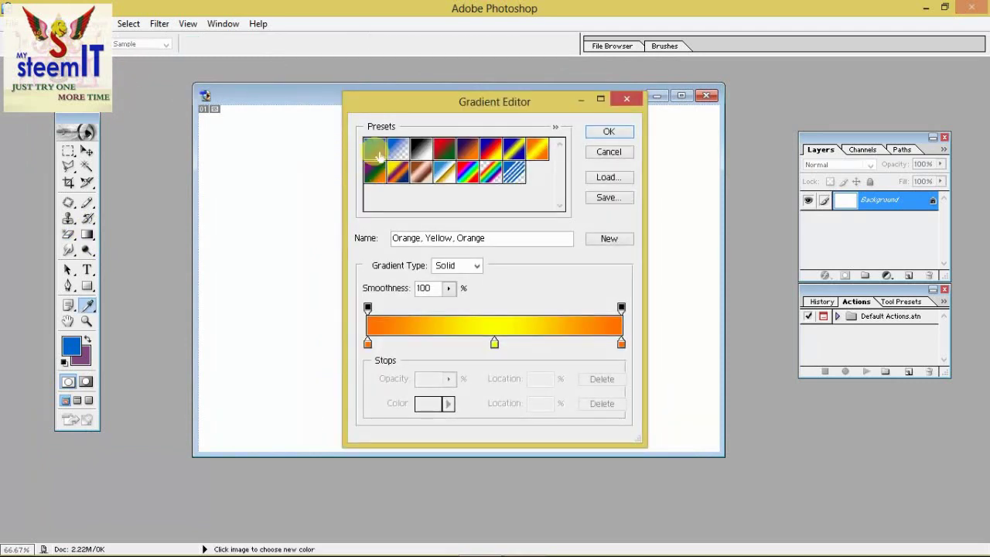
pyautogui.click(514, 173)
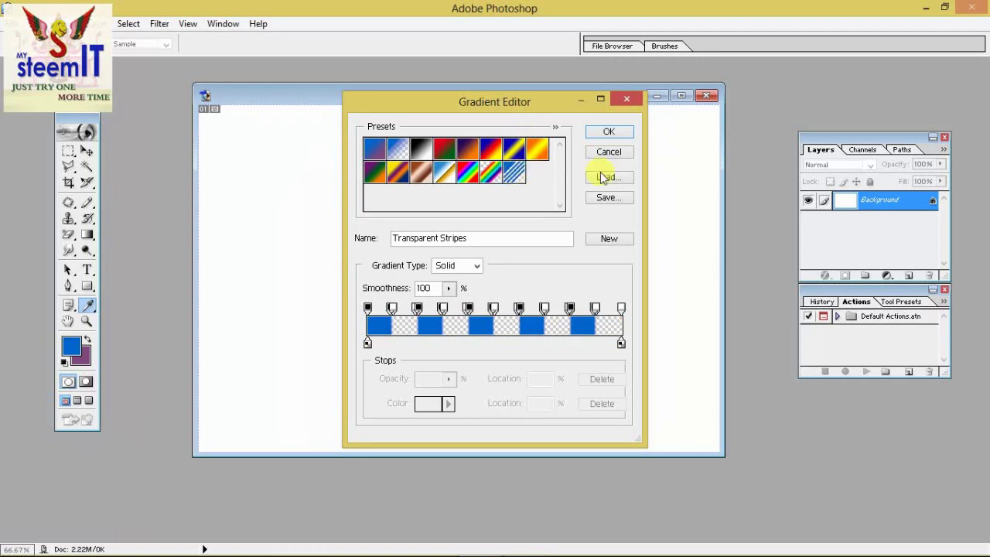
pyautogui.click(609, 133)
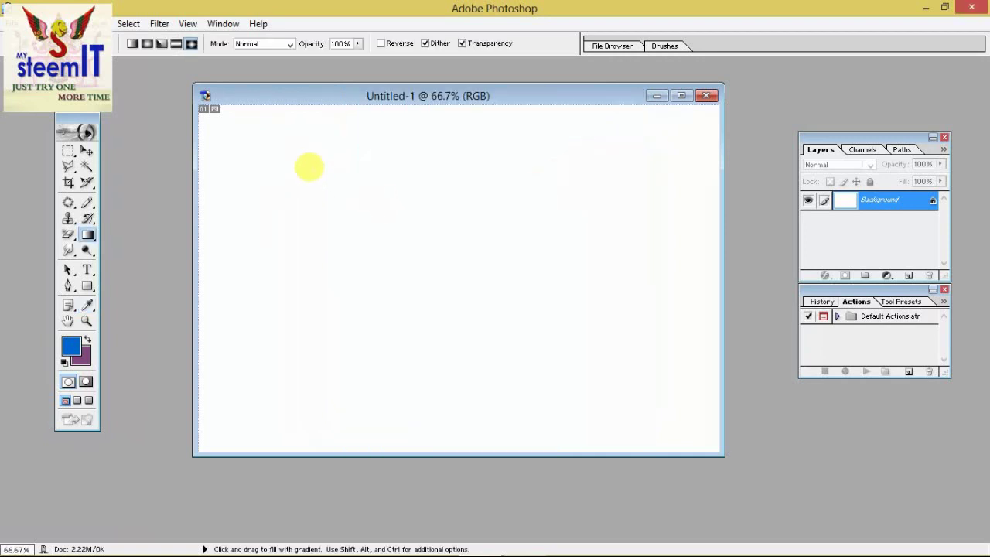
pyautogui.moveTo(293, 155); pyautogui.dragTo(583, 334)
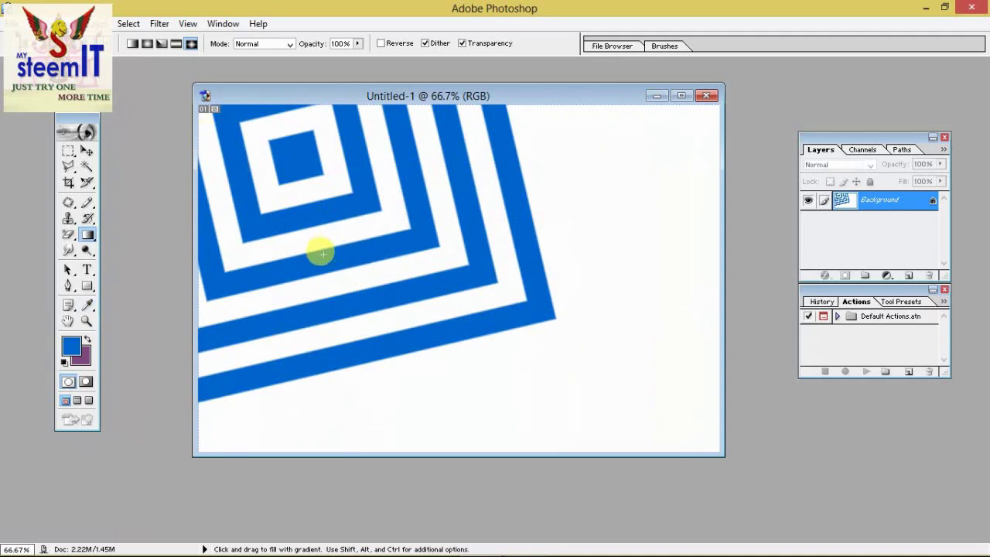
# - Redraw the stripes as a diagonal Linear gradient, then as several Angle gradients
pyautogui.click(134, 44)
pyautogui.moveTo(621, 147); pyautogui.dragTo(446, 352)
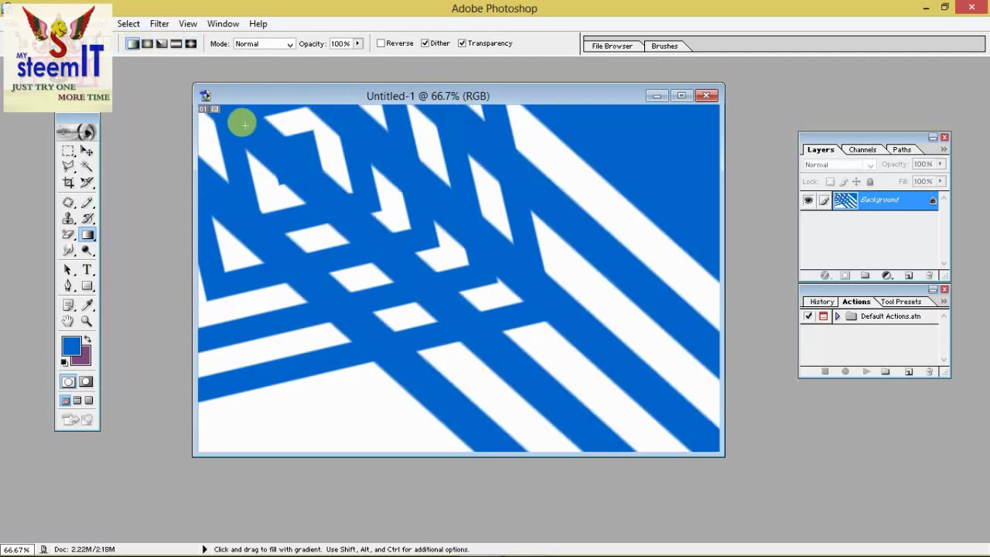
pyautogui.click(161, 44)
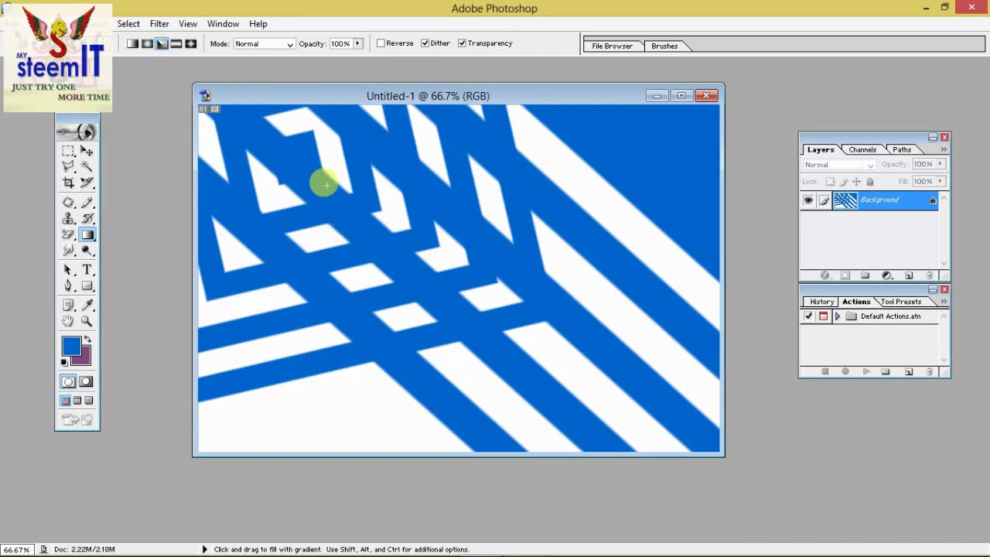
pyautogui.moveTo(324, 183); pyautogui.dragTo(526, 400)
pyautogui.moveTo(510, 246); pyautogui.dragTo(477, 230)
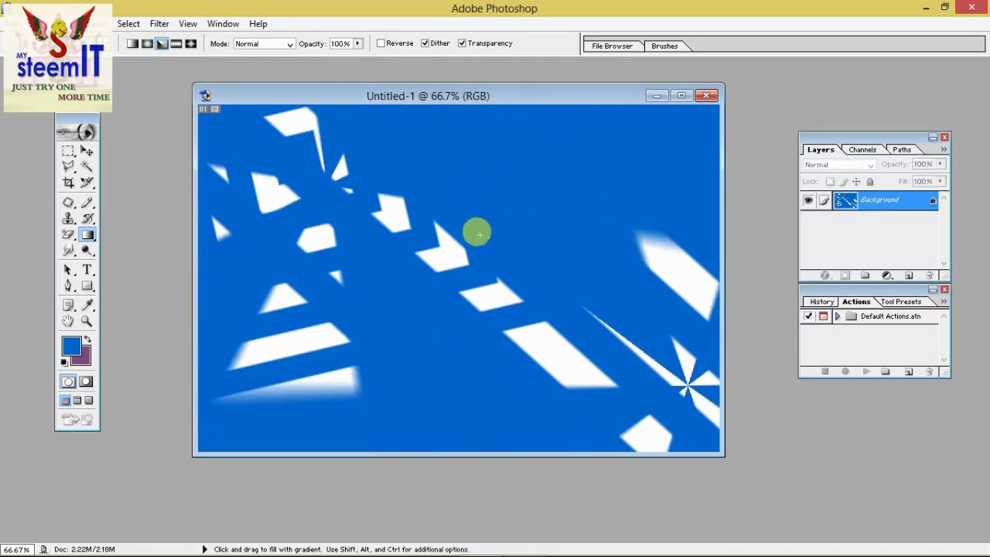
pyautogui.moveTo(688, 384); pyautogui.dragTo(424, 287)
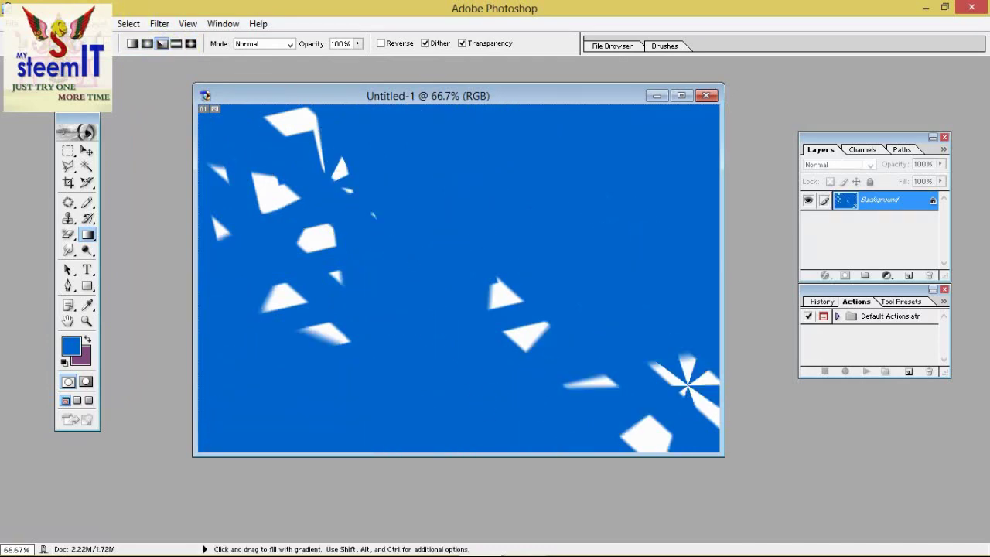
# - Choose Foreground to Background and fill the canvas with a blue-to-purple angle gradient
pyautogui.click(78, 44)
pyautogui.click(383, 153)
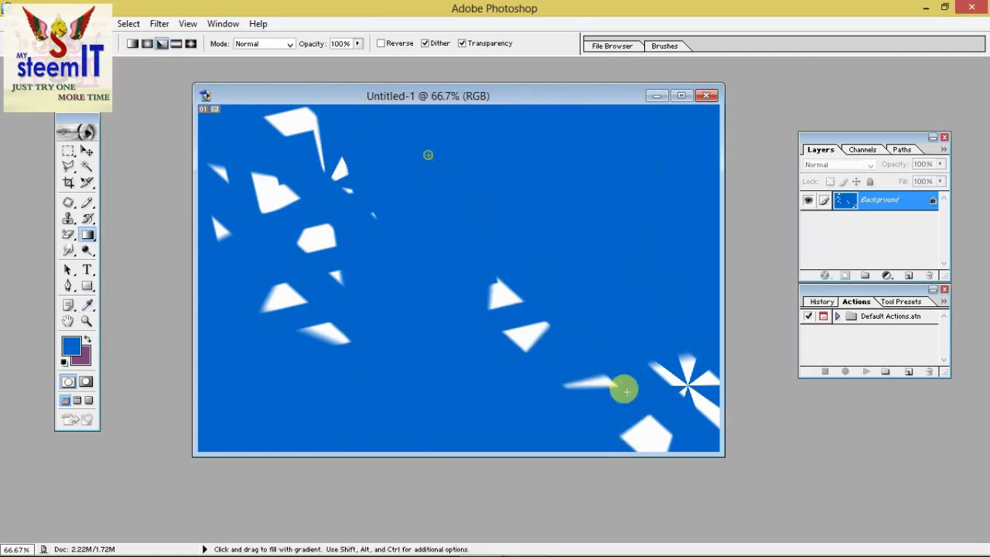
pyautogui.moveTo(426, 153); pyautogui.dragTo(634, 410)
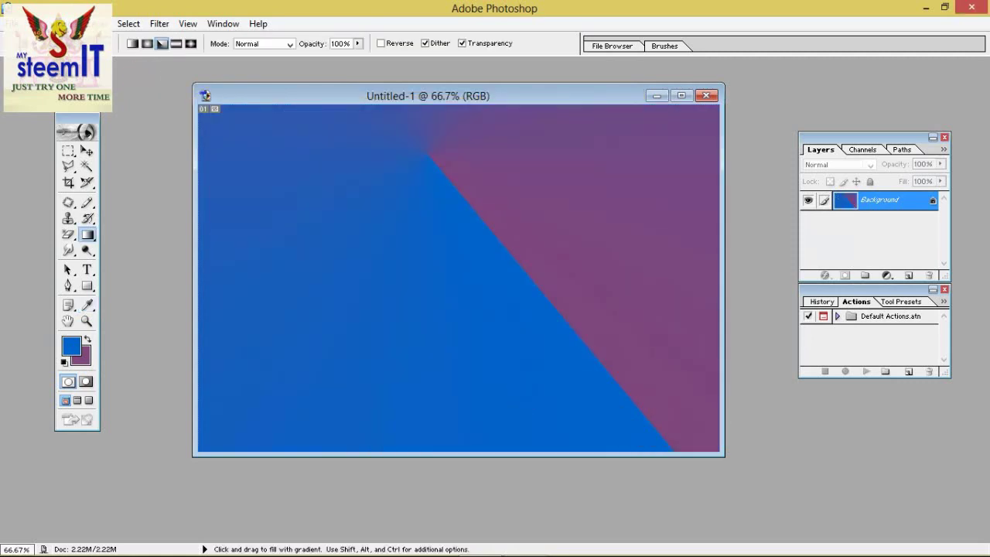
# - Add a yellow CDC600 stop at 46% to the gradient and redraw the angle gradient
pyautogui.click(78, 43)
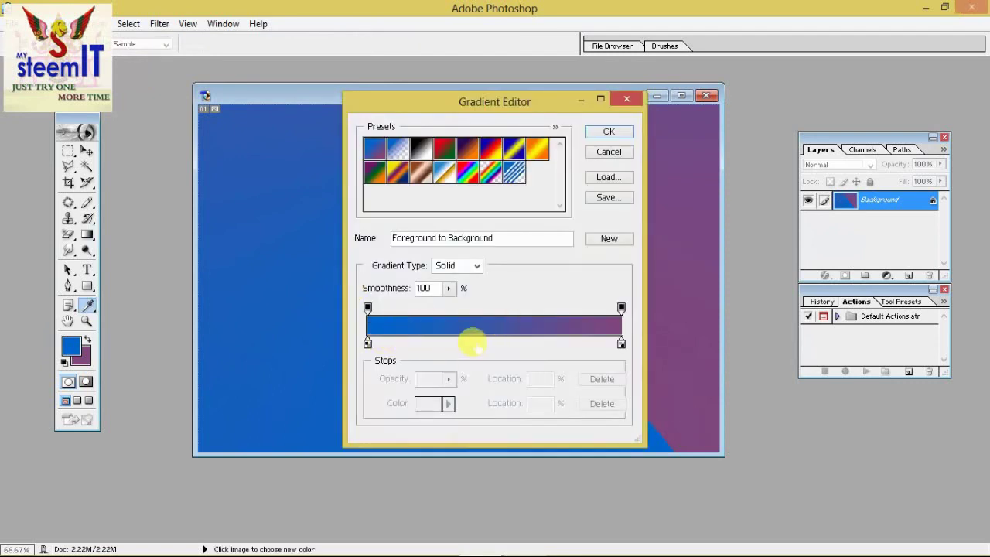
pyautogui.click(483, 342)
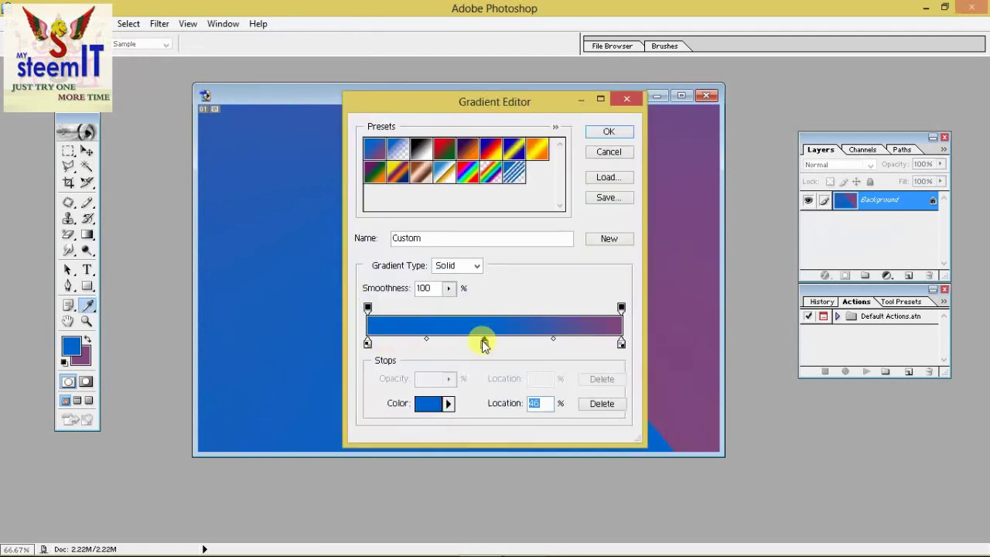
pyautogui.click(447, 403)
pyautogui.click(425, 406)
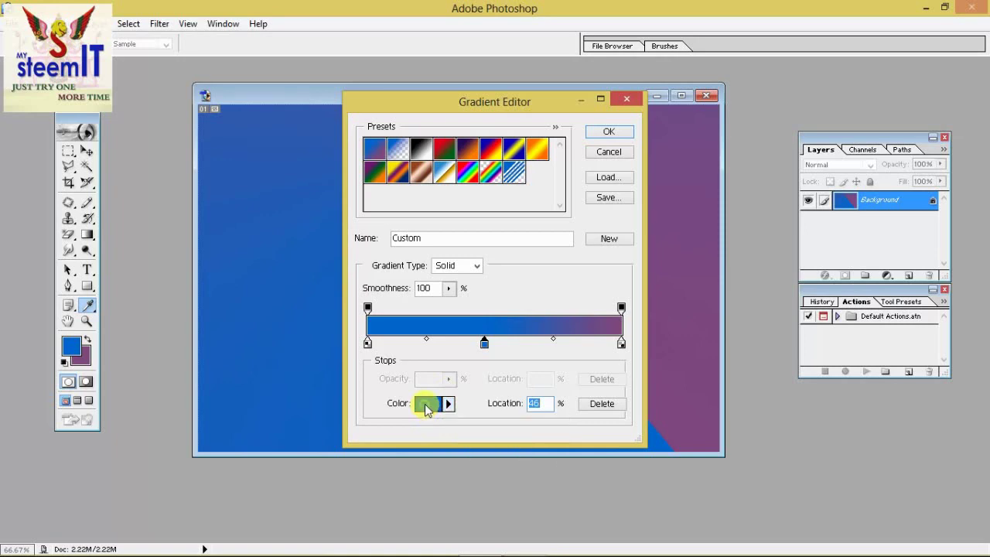
pyautogui.click(529, 339)
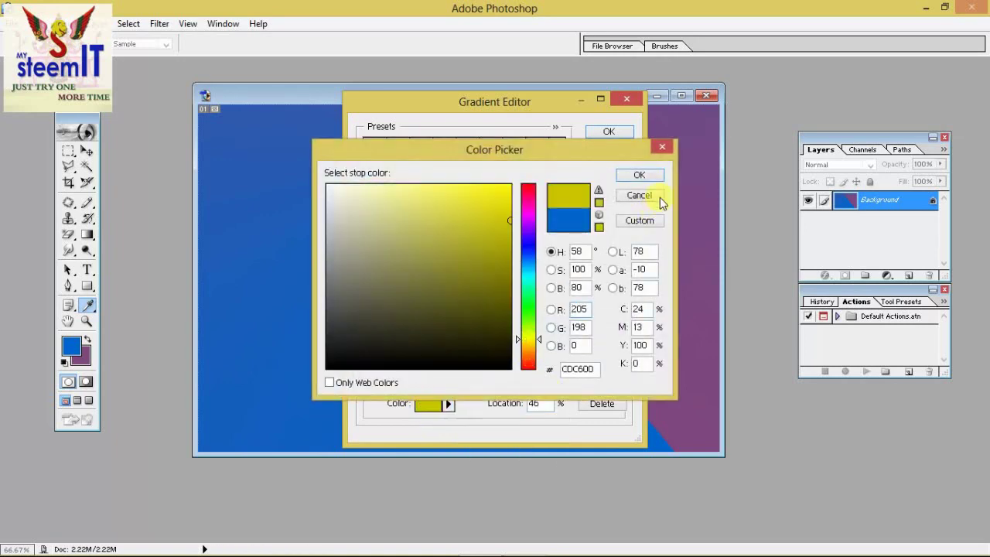
pyautogui.click(639, 176)
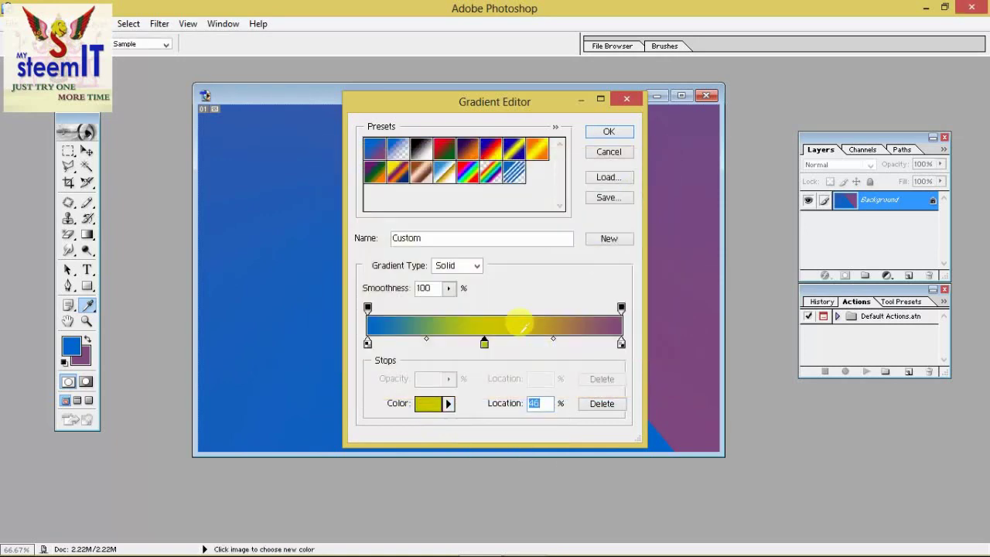
pyautogui.click(602, 136)
pyautogui.moveTo(433, 188); pyautogui.dragTo(474, 288)
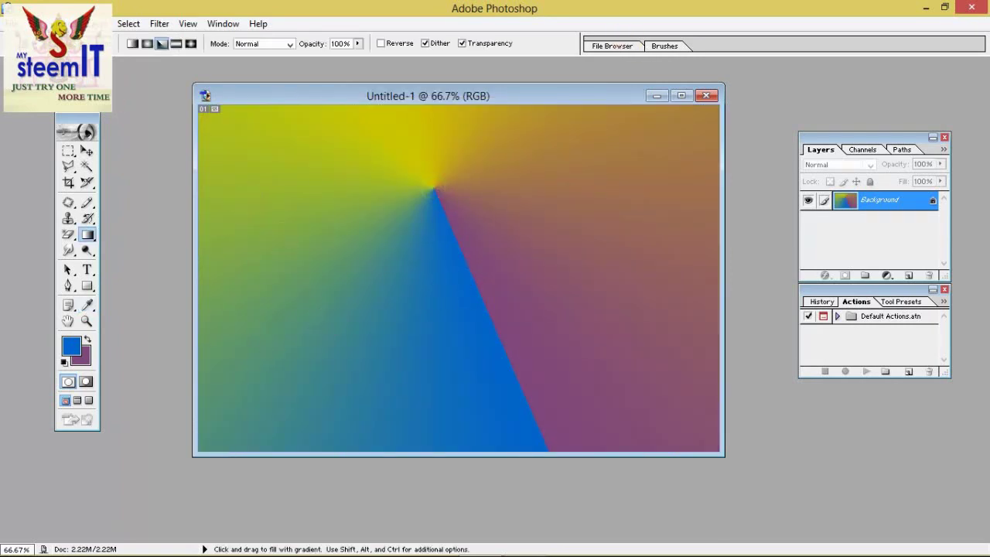
# - Switch to Radial style and draw the blue-yellow-purple gradient from lower right toward upper left
pyautogui.click(147, 43)
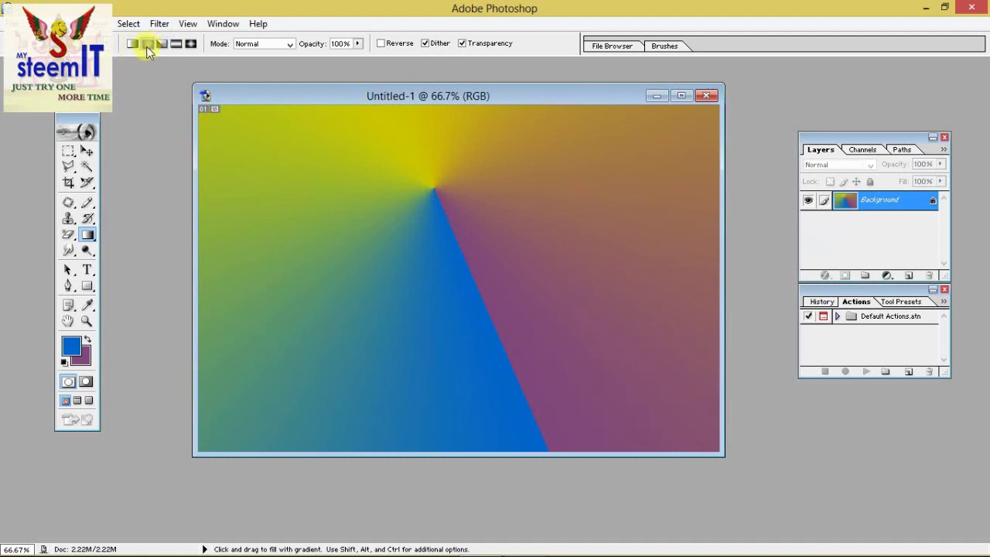
pyautogui.moveTo(359, 176); pyautogui.dragTo(552, 301)
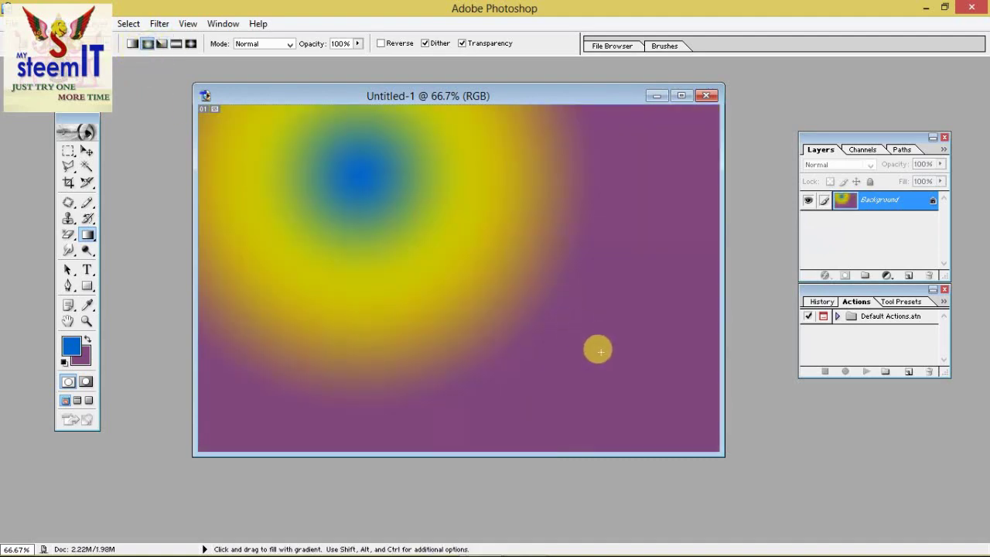
pyautogui.moveTo(601, 352); pyautogui.dragTo(433, 216)
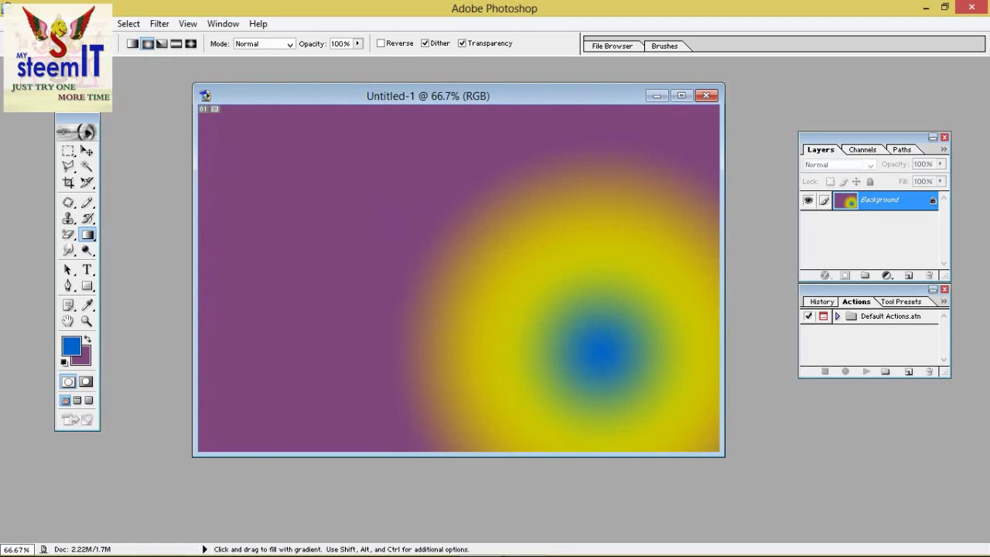
pyautogui.click(77, 44)
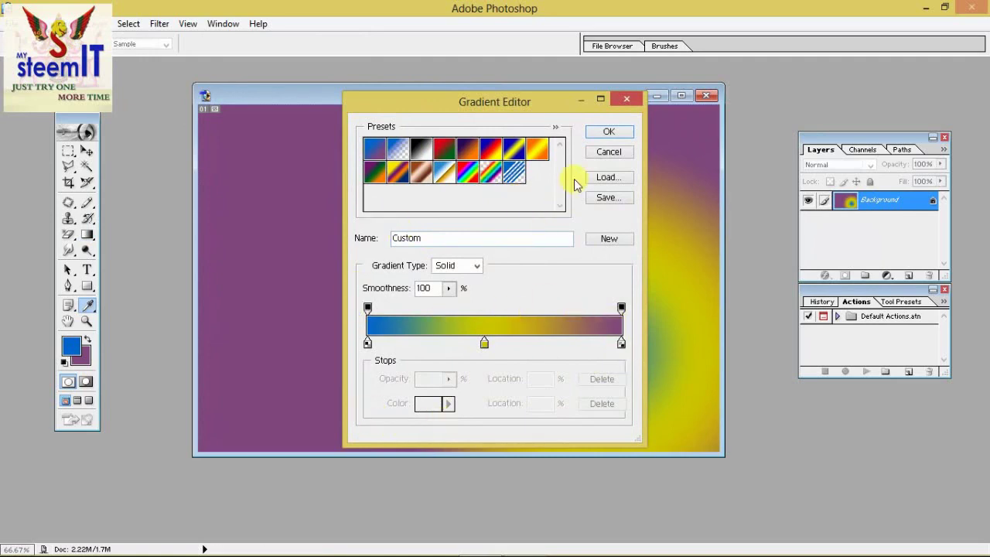
pyautogui.click(604, 153)
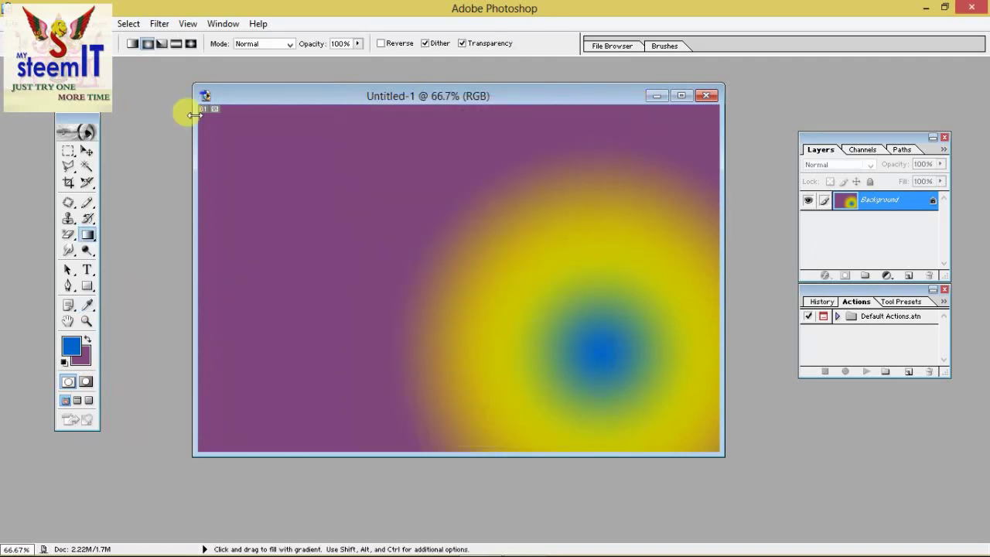
pyautogui.rightClick(88, 235)
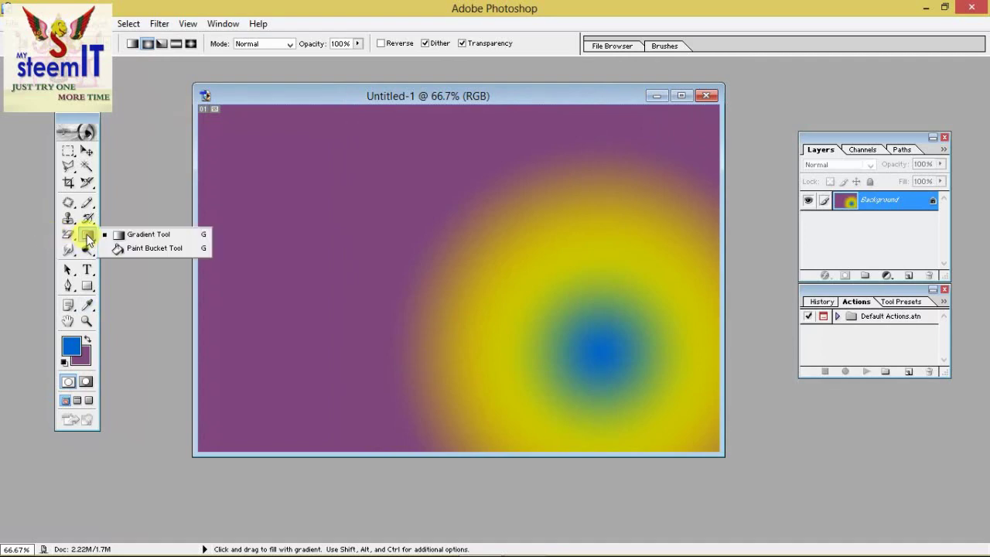
# - With the Paint Bucket and a blue foreground, fill the background and gradient bands blue
pyautogui.click(178, 249)
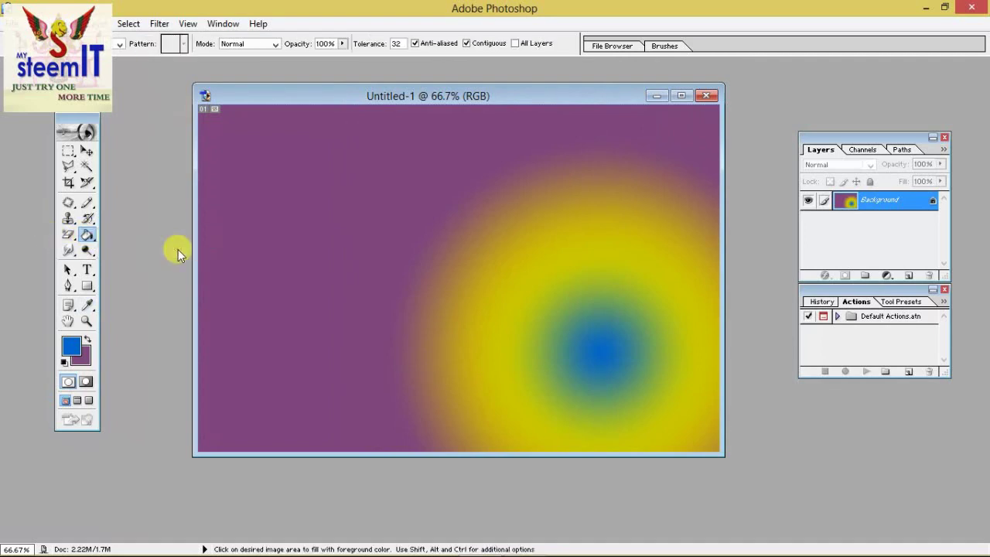
pyautogui.click(70, 345)
pyautogui.click(456, 224)
pyautogui.click(636, 175)
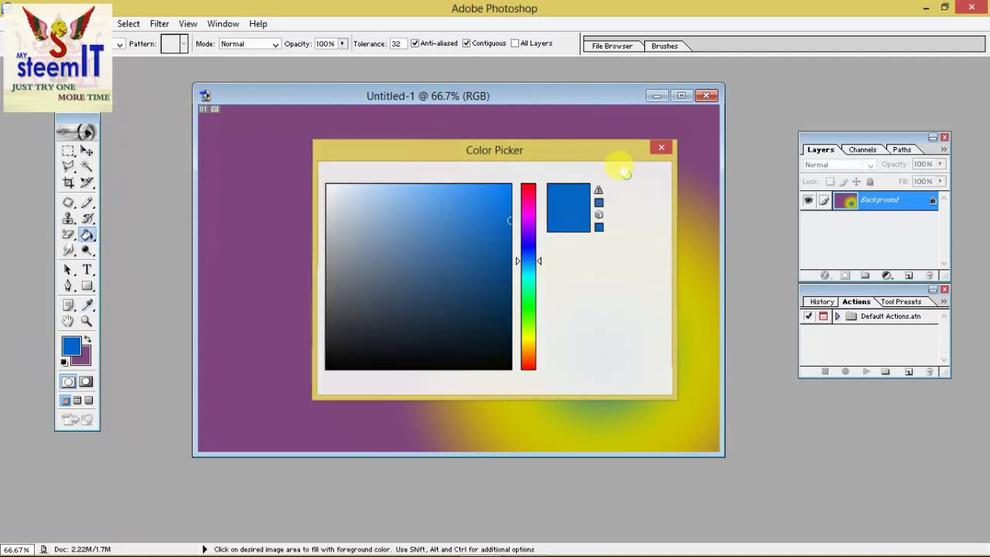
pyautogui.click(328, 306)
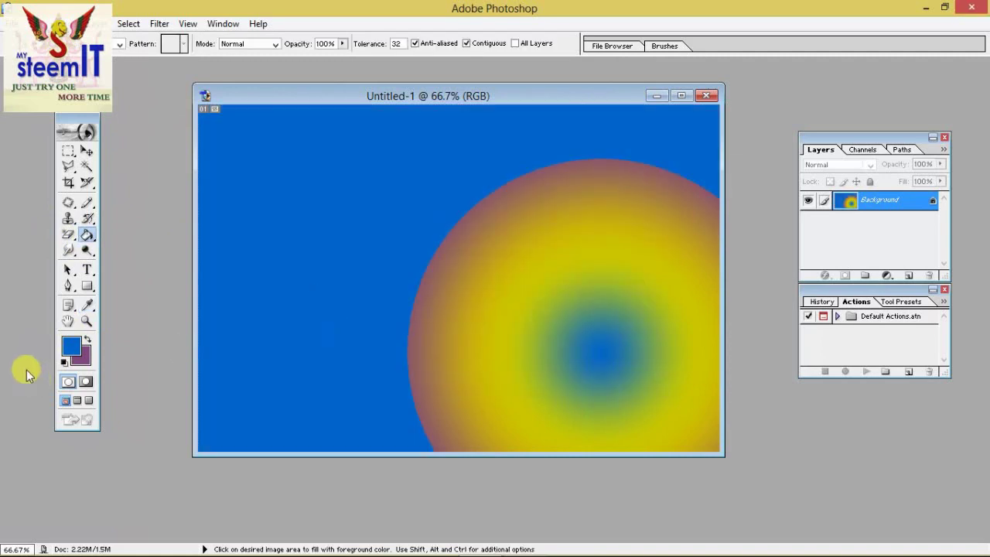
pyautogui.click(434, 333)
pyautogui.click(522, 344)
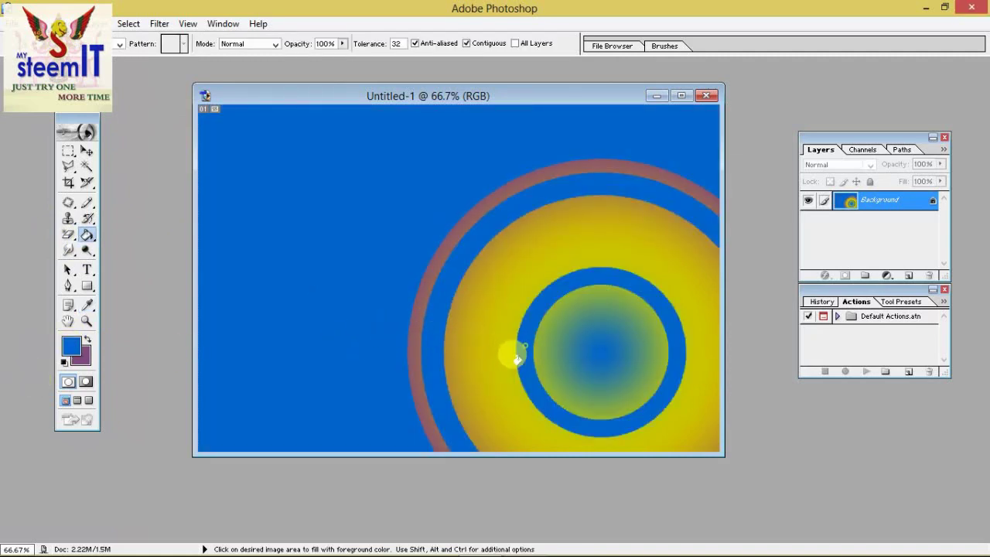
pyautogui.click(505, 349)
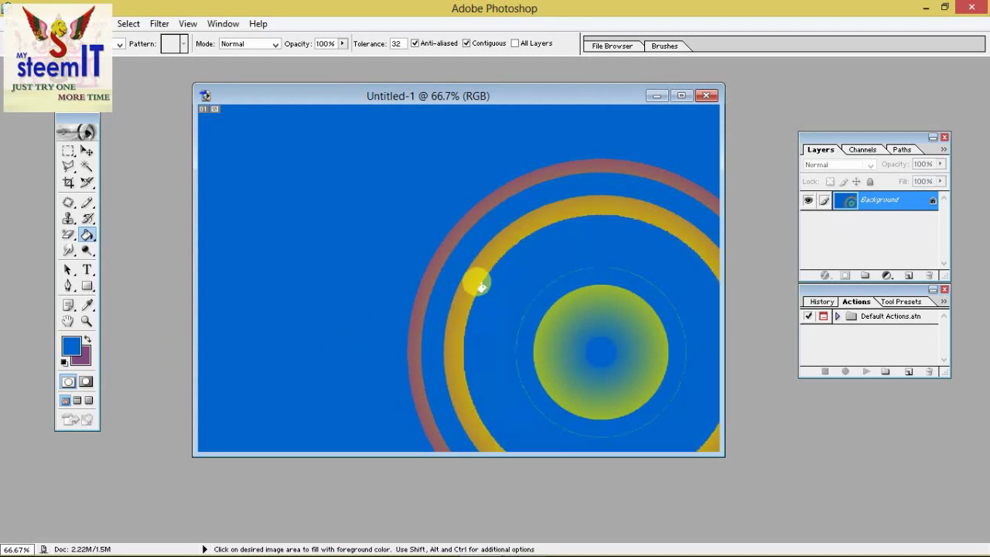
# - Change the foreground to red and fill the two outer rings and the disc's outer band red
pyautogui.click(71, 347)
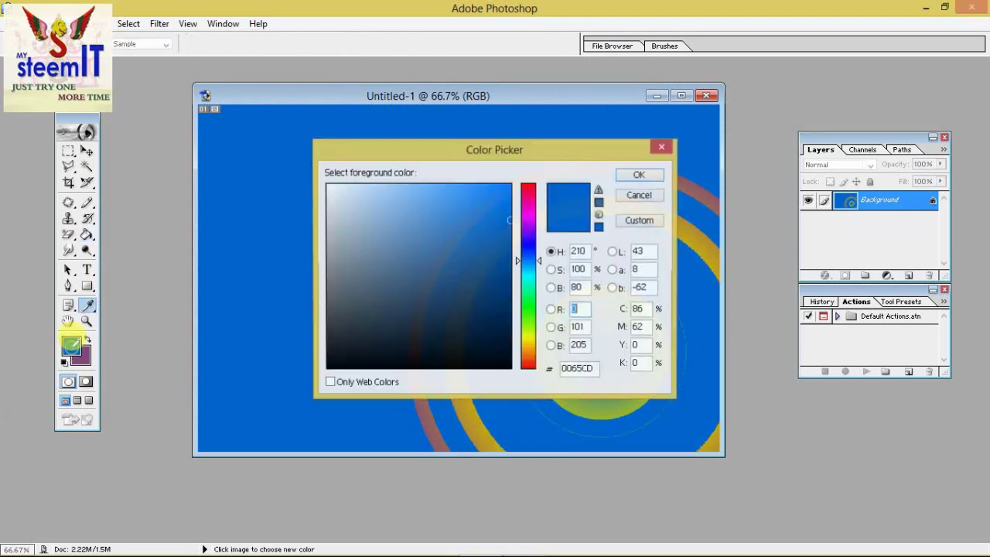
pyautogui.click(523, 186)
pyautogui.click(492, 204)
pyautogui.click(639, 175)
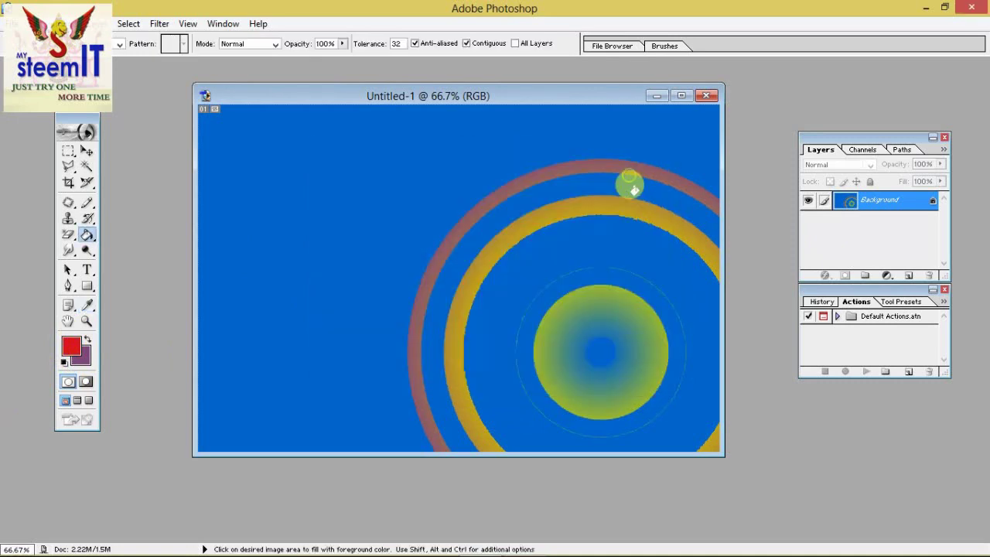
pyautogui.click(511, 227)
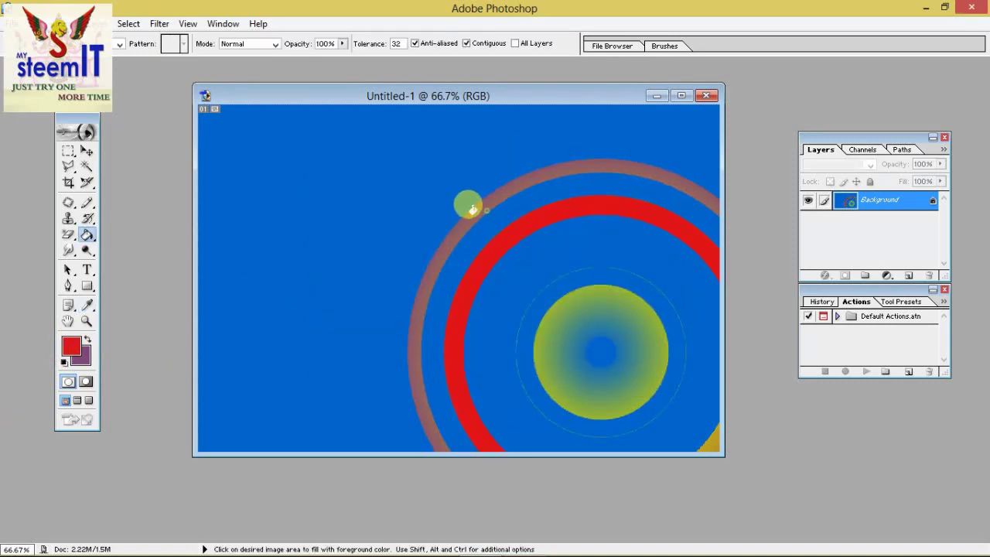
pyautogui.click(469, 203)
pyautogui.click(540, 366)
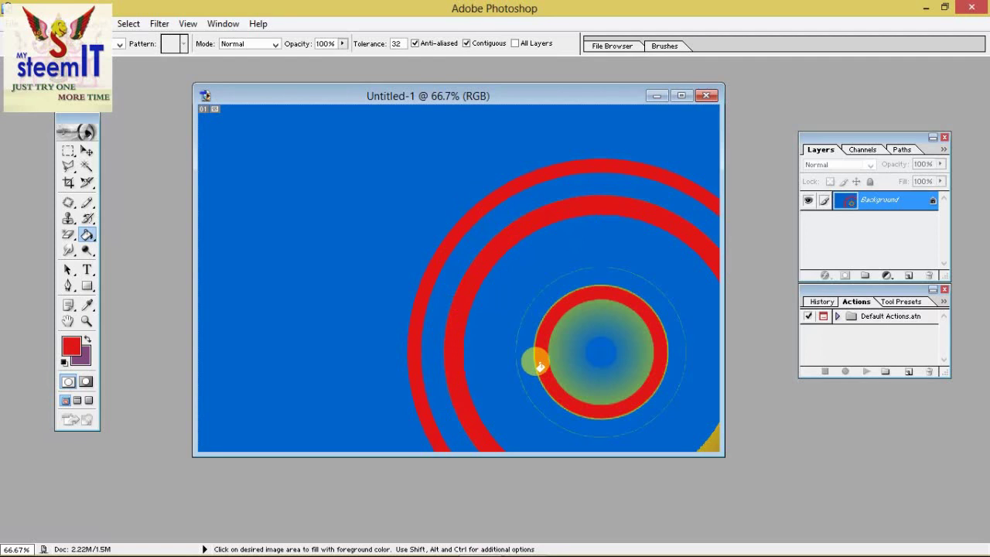
pyautogui.rightClick(96, 240)
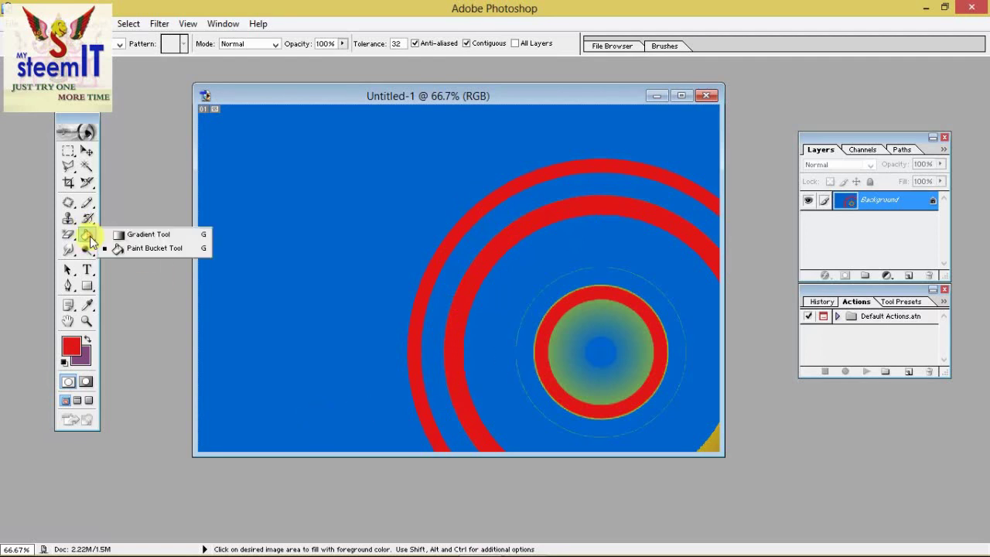
# - Reselect the Gradient Tool and open and close the Gradient Editor without changes
pyautogui.click(153, 235)
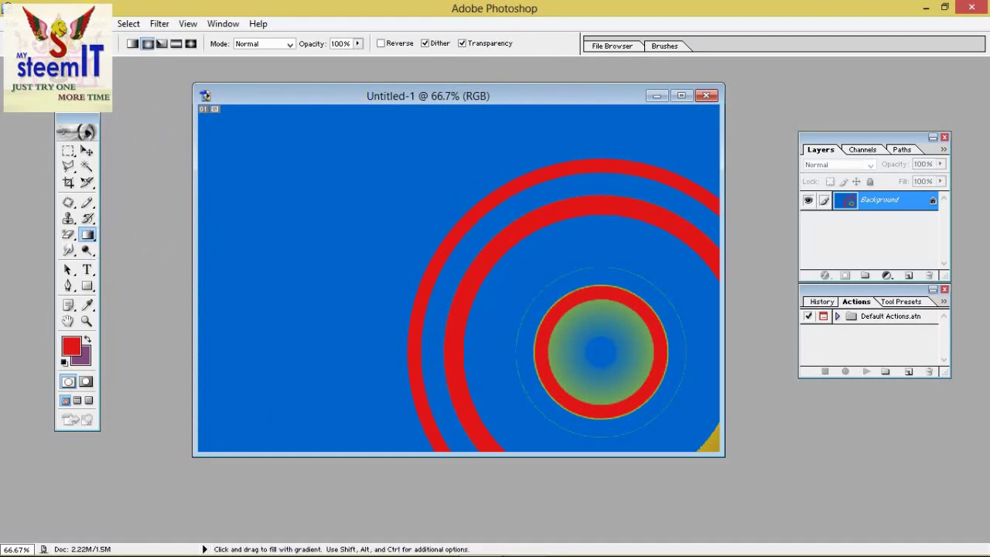
pyautogui.click(77, 43)
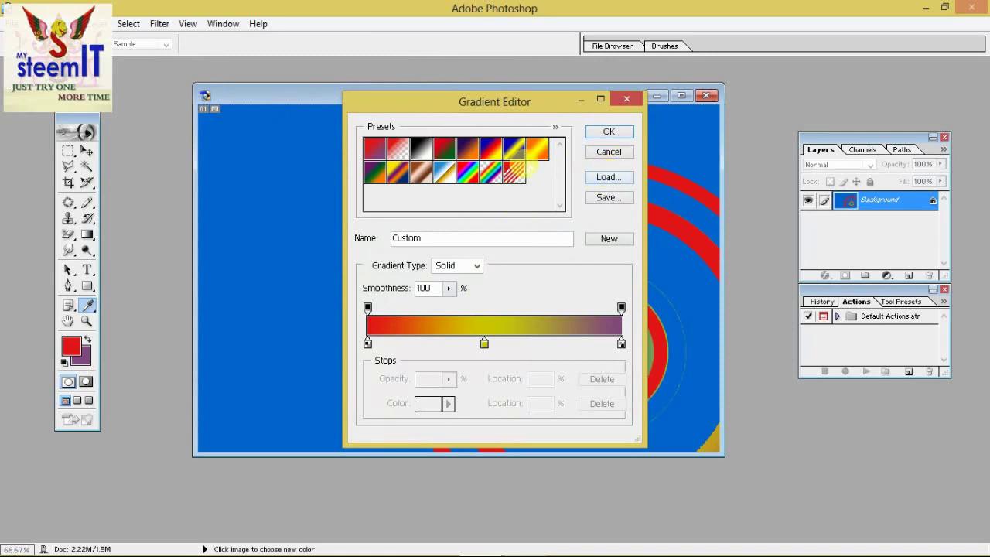
pyautogui.click(607, 155)
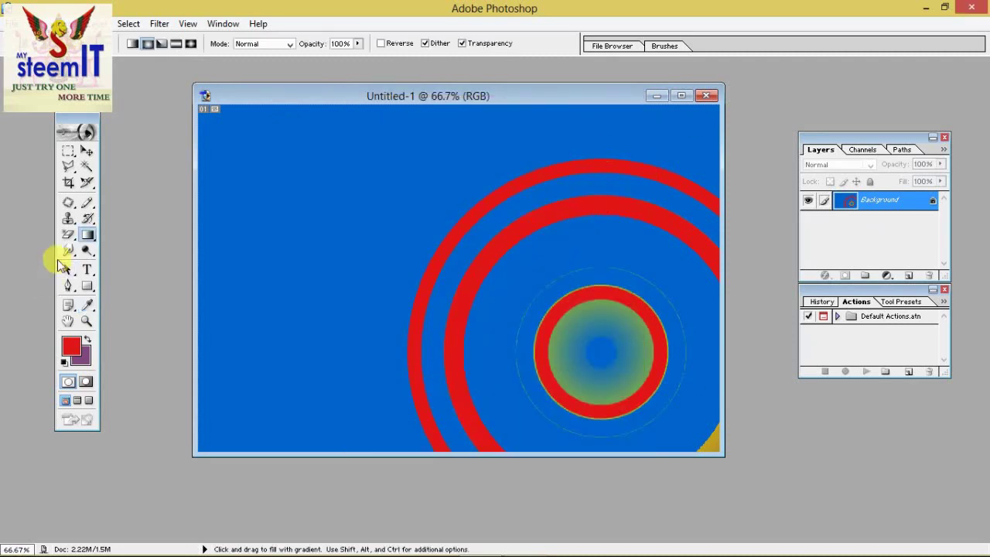
# - Close the Untitled-1 ring drawing without saving, and browse the flyouts to end on the Smudge Tool
pyautogui.click(707, 96)
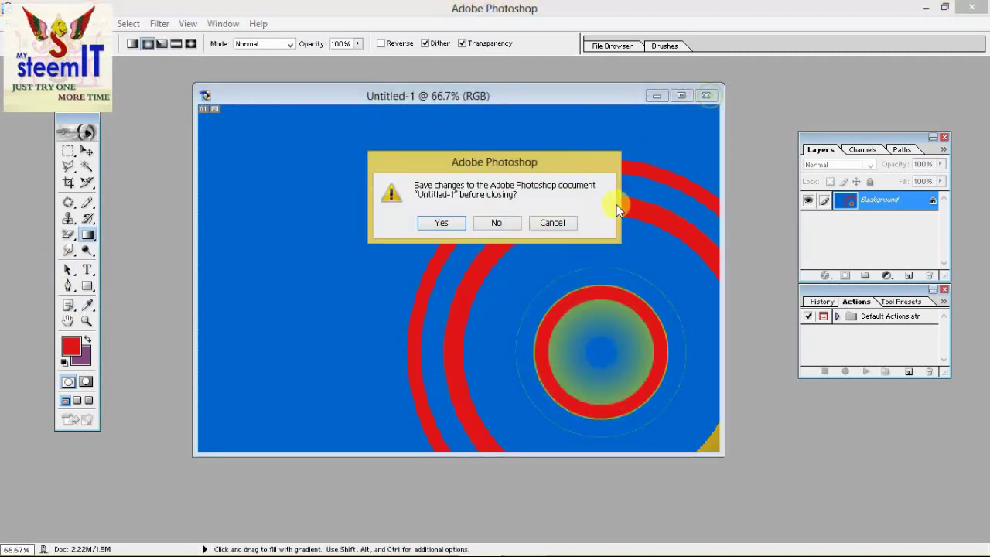
pyautogui.click(500, 223)
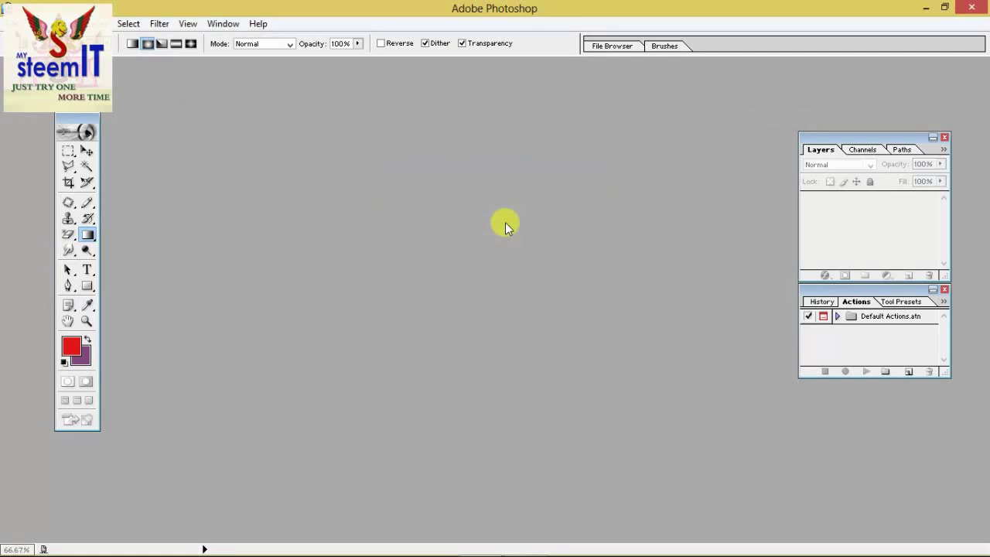
pyautogui.click(69, 250)
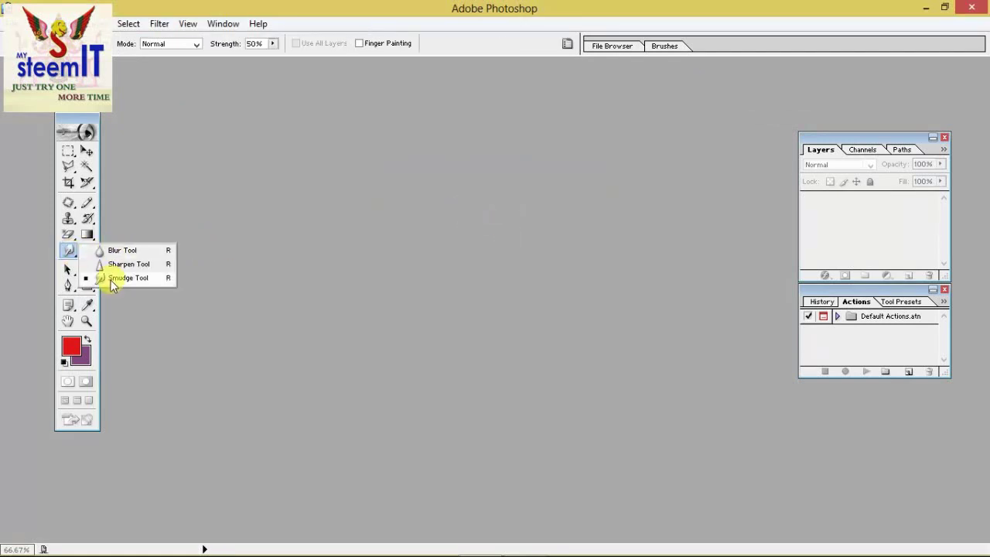
pyautogui.click(124, 278)
pyautogui.click(86, 250)
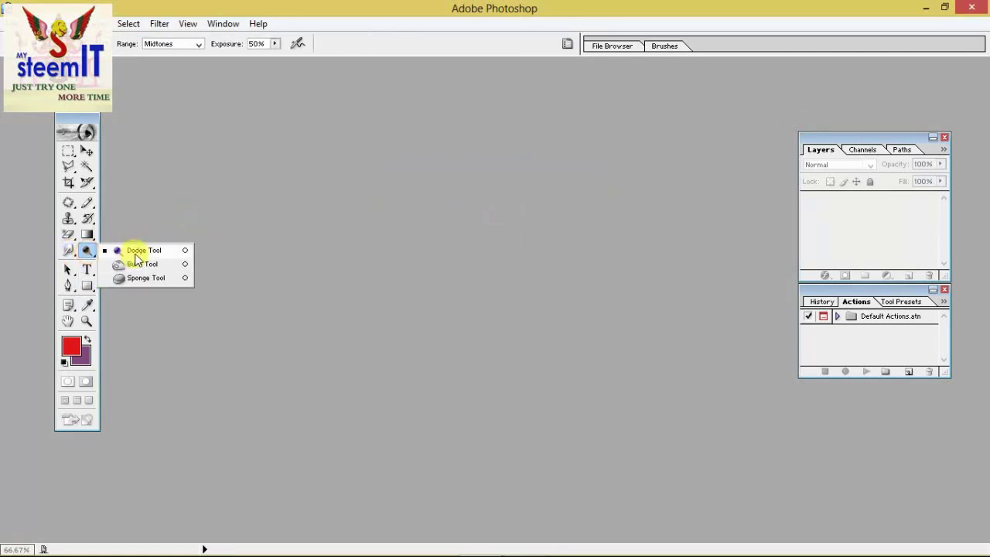
pyautogui.click(72, 251)
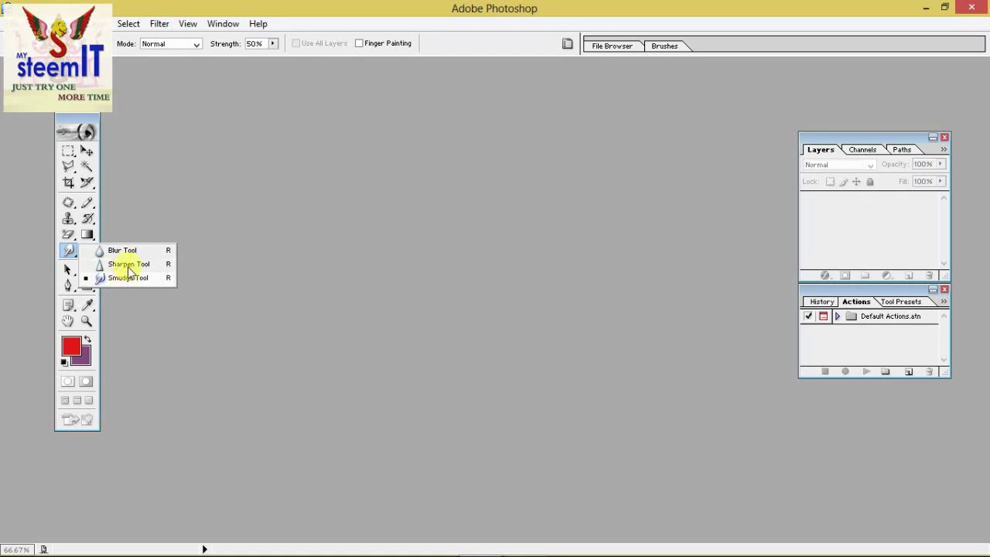
pyautogui.click(323, 224)
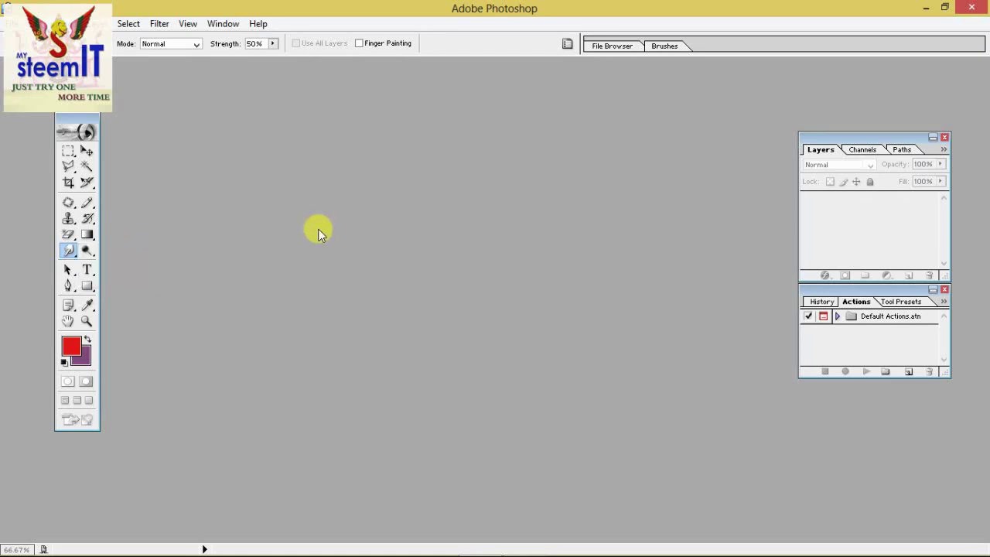
# - Open the smiling-man portrait photo and maximize its window
pyautogui.doubleClick(603, 241)
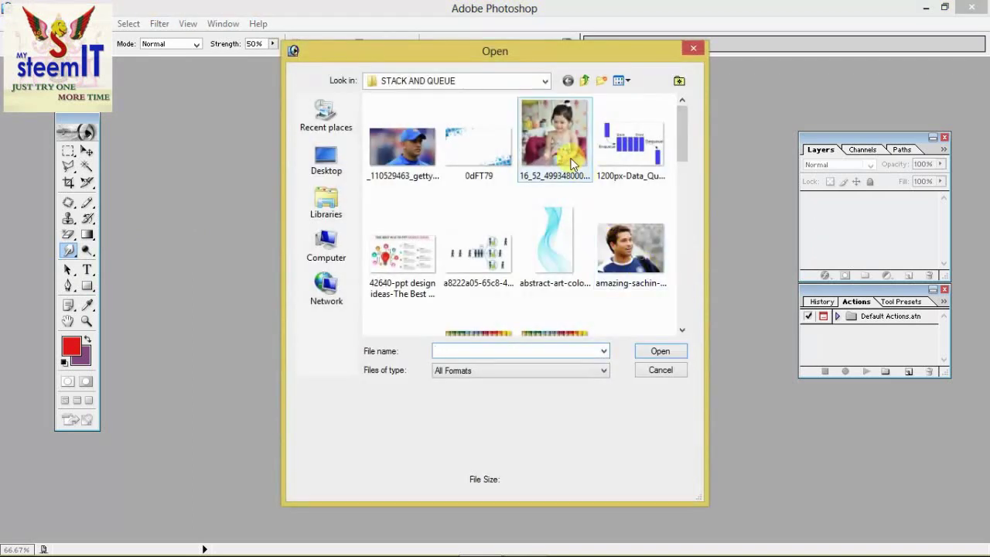
pyautogui.click(630, 247)
pyautogui.click(658, 349)
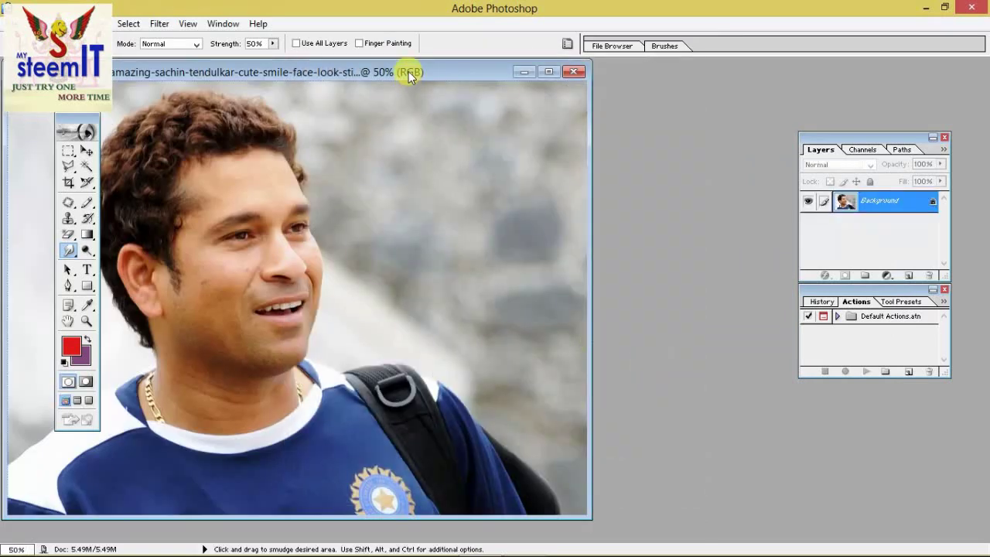
pyautogui.moveTo(409, 71); pyautogui.dragTo(536, 66)
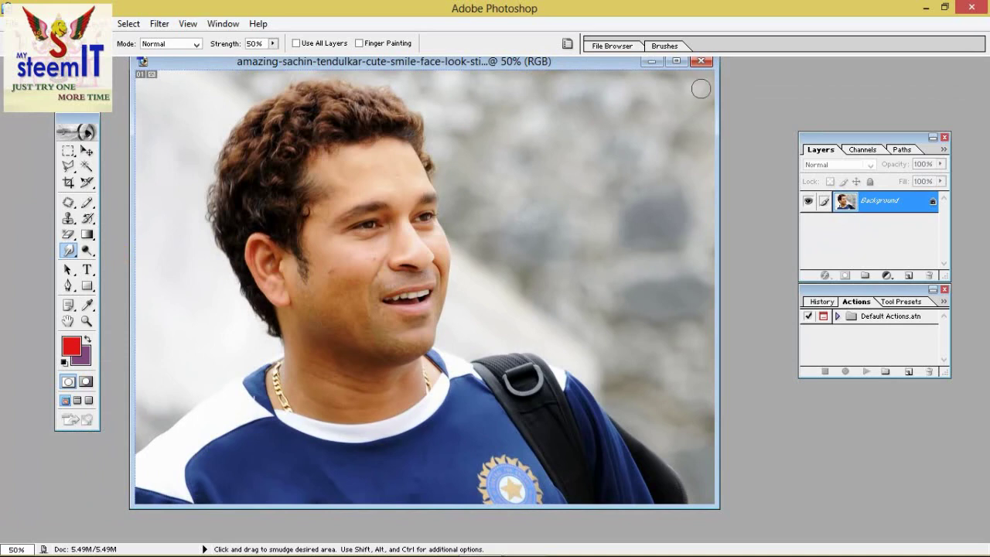
pyautogui.click(676, 61)
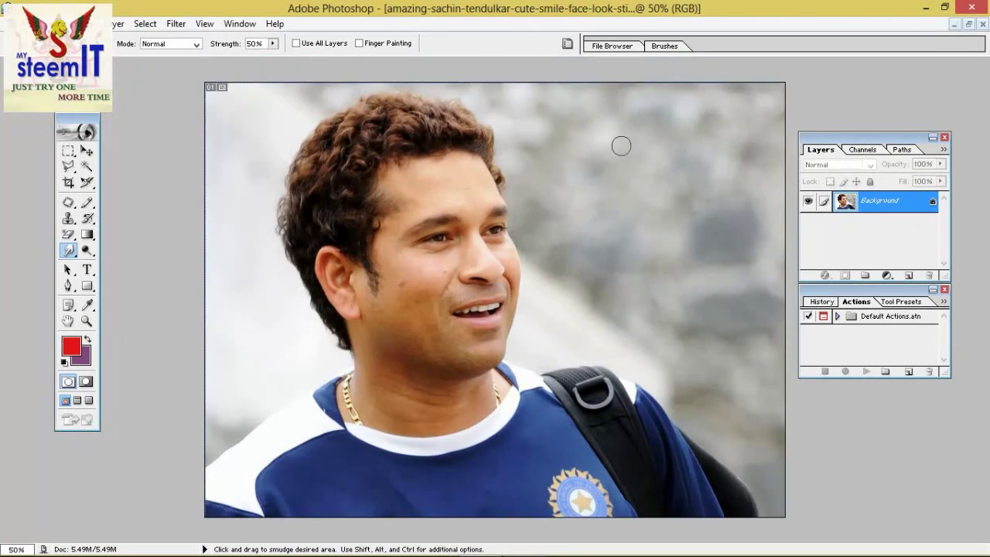
# - Zoom to 100% and lightly blur the cheek and nose with the Blur Tool
pyautogui.hotkey('ctrl', '+')
pyautogui.hotkey('ctrl', '+')
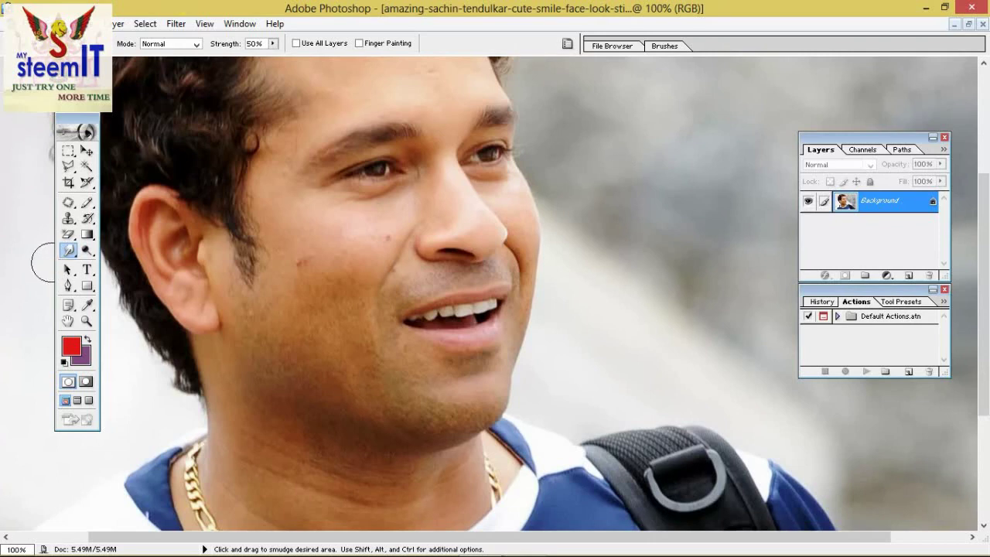
pyautogui.moveTo(68, 250); pyautogui.dragTo(135, 250)
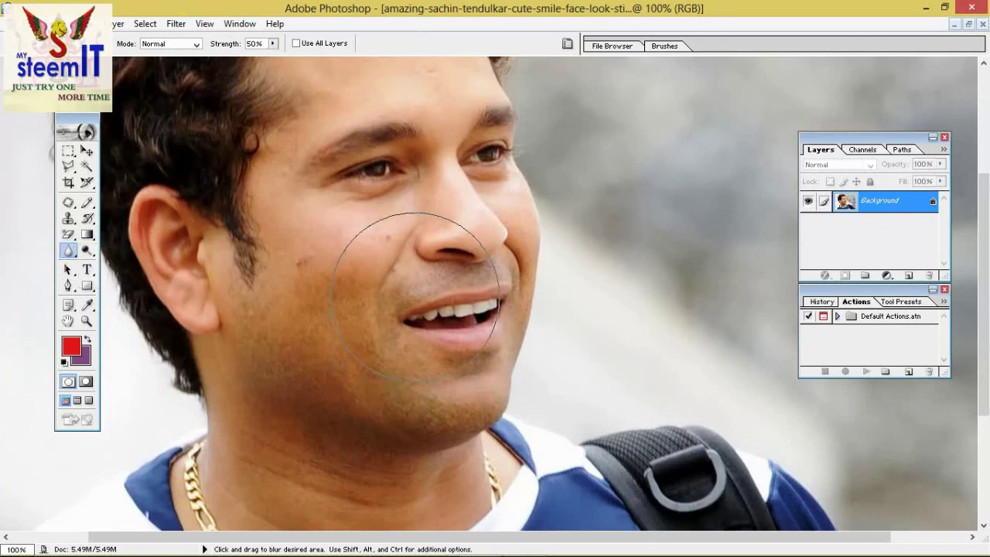
pyautogui.moveTo(415, 296); pyautogui.dragTo(422, 238)
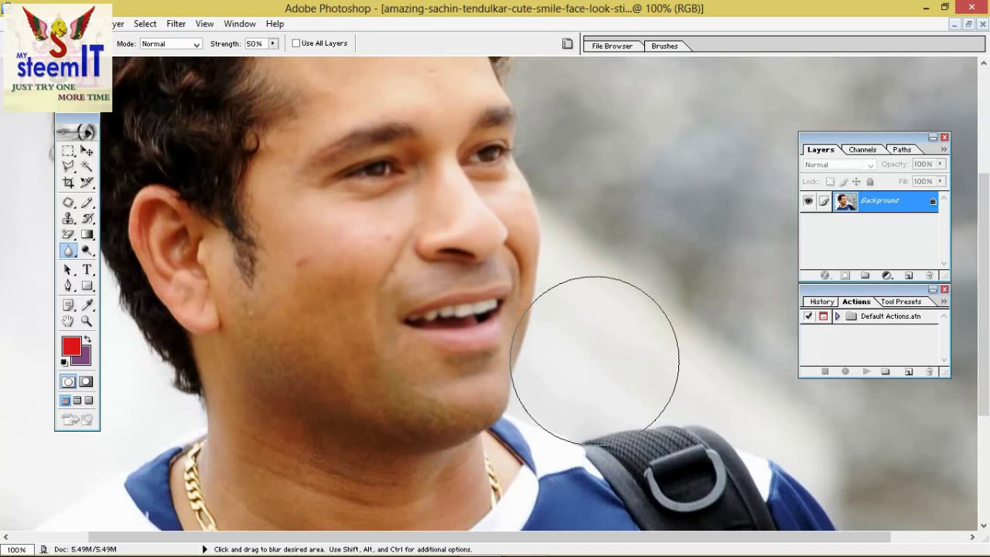
# - Close the blurred portrait without saving its edits
pyautogui.click(969, 25)
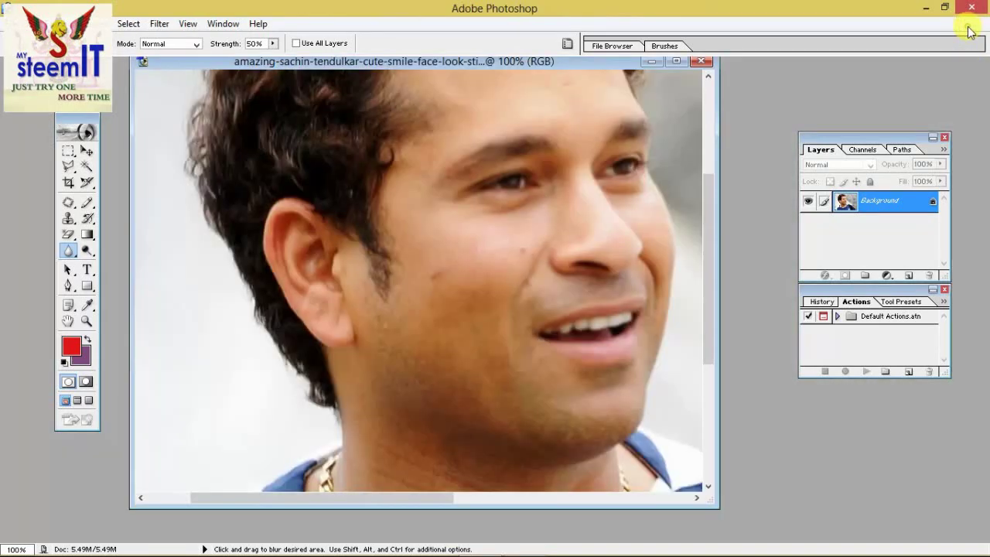
pyautogui.click(702, 61)
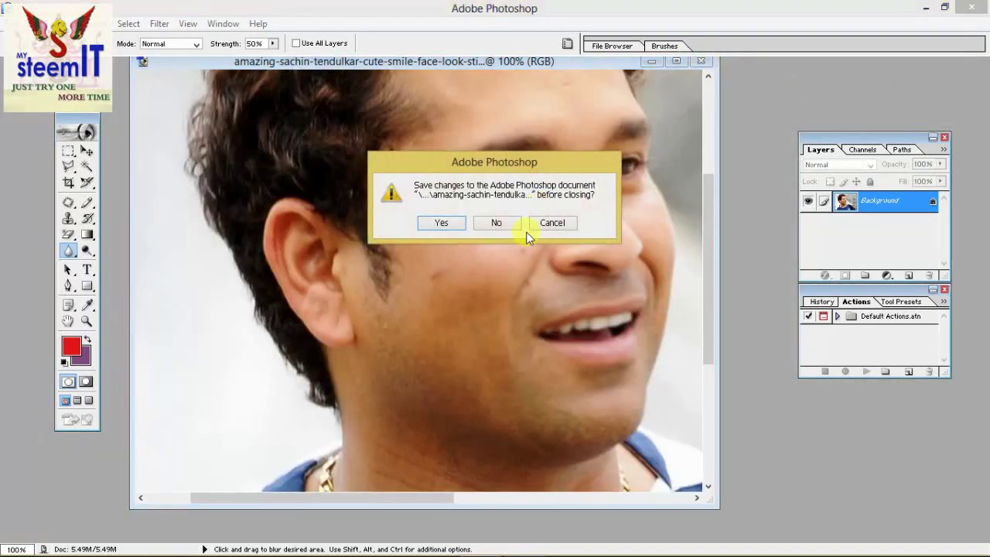
pyautogui.click(497, 223)
# - Create a new blank Untitled-1 document via File > New
pyautogui.click(16, 23)
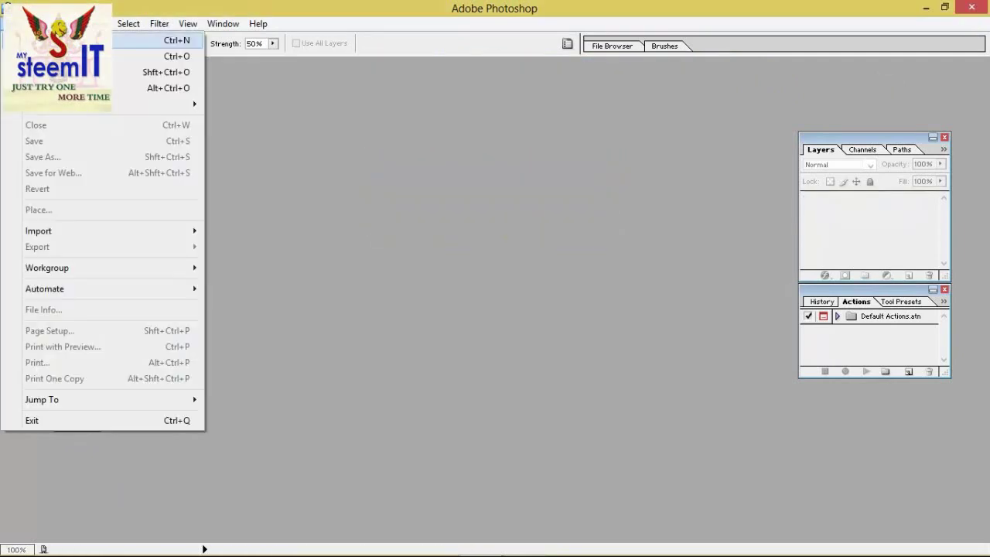
pyautogui.click(47, 40)
pyautogui.click(591, 161)
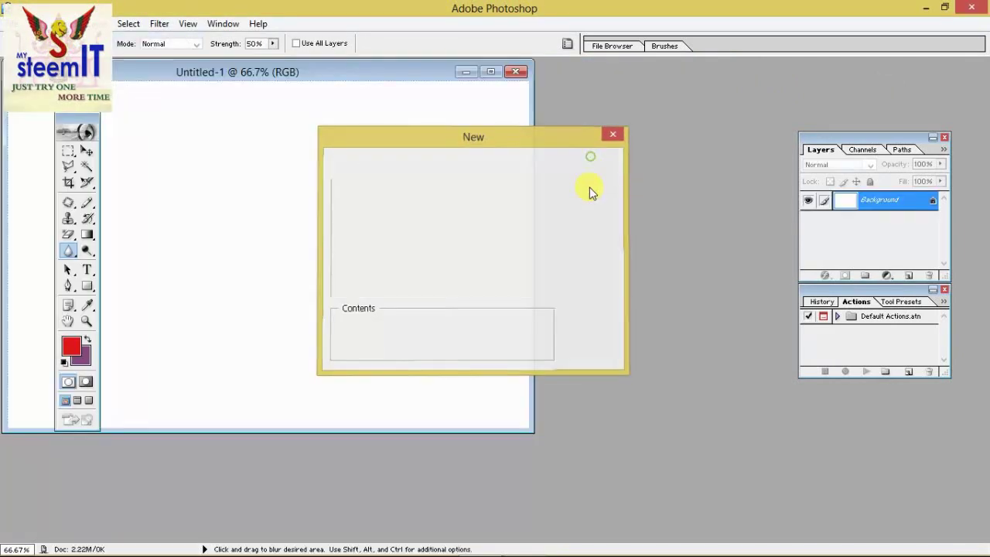
# - Reopen the unedited smiling-man portrait photo
pyautogui.doubleClick(661, 264)
pyautogui.click(661, 265)
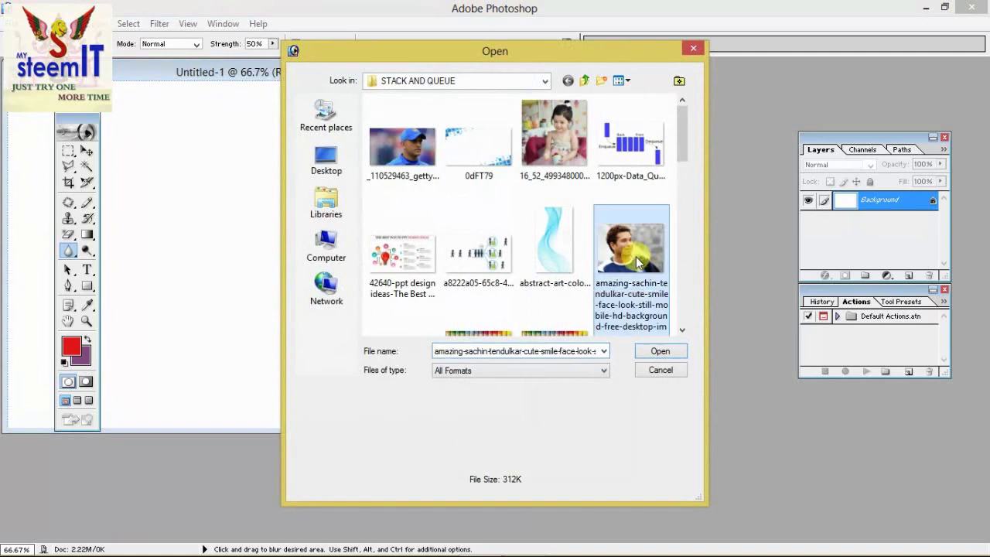
pyautogui.click(659, 350)
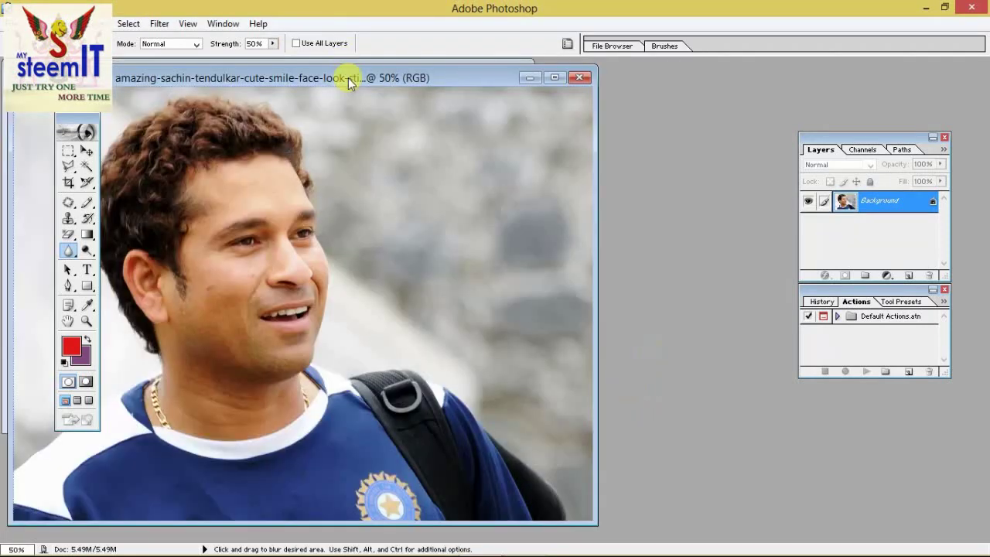
# - Copy the portrait into Untitled-1 as Layer 1, close the original, and maximize Untitled-1
pyautogui.moveTo(350, 77); pyautogui.dragTo(771, 178)
pyautogui.click(87, 151)
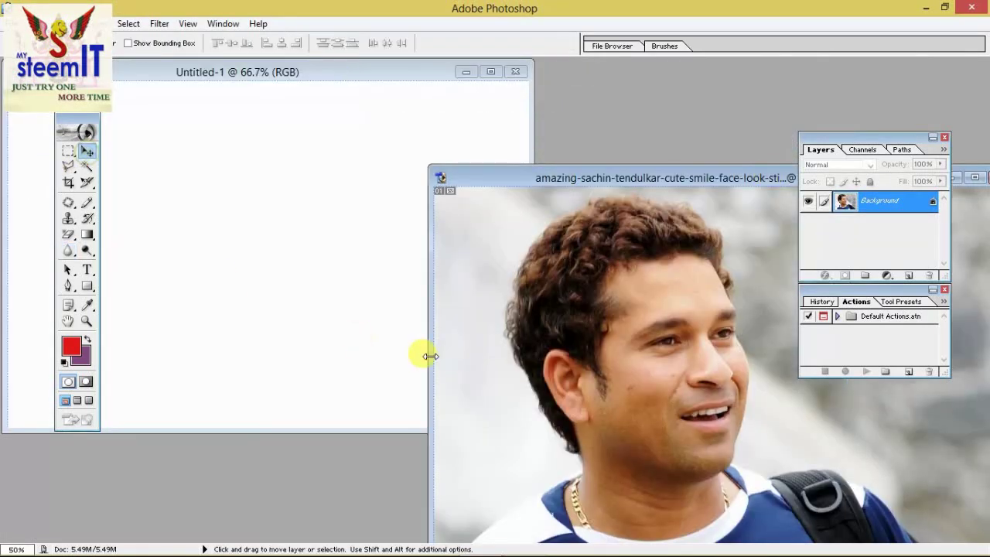
pyautogui.moveTo(437, 354); pyautogui.dragTo(255, 288)
pyautogui.click(659, 349)
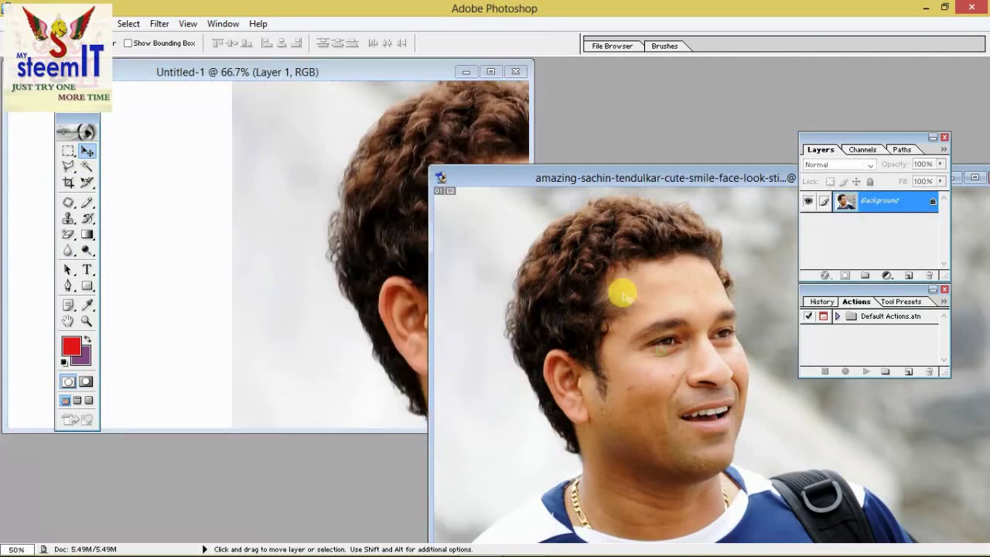
pyautogui.moveTo(542, 178); pyautogui.dragTo(19, 269)
pyautogui.click(477, 269)
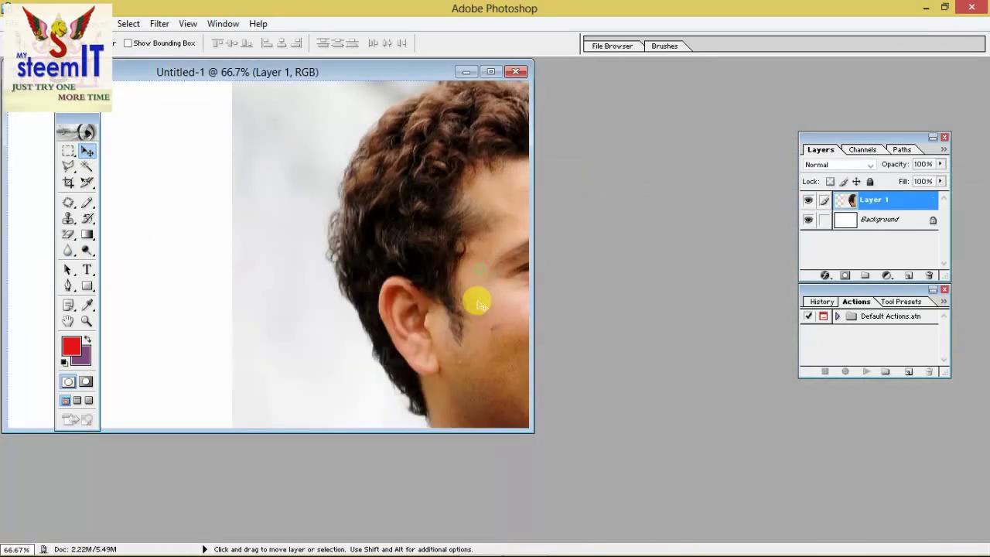
pyautogui.click(491, 73)
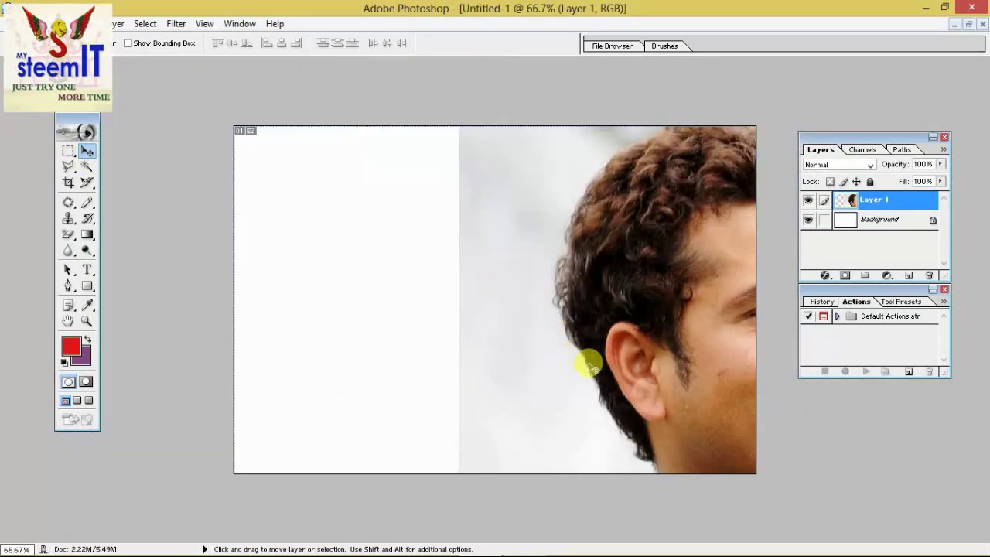
# - Scale Layer 1 to 42.4% and place it in the canvas's top-left corner
pyautogui.hotkey('ctrl', 't')
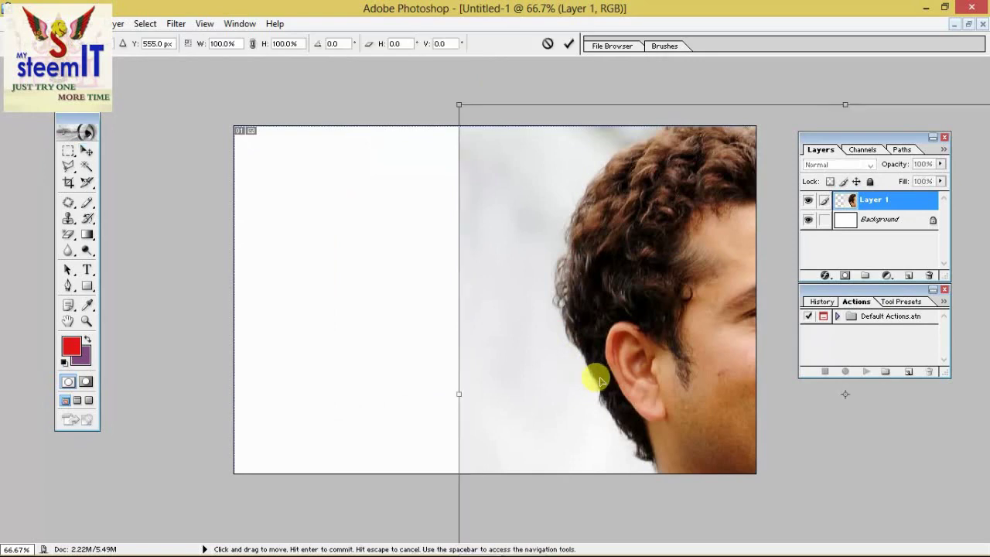
pyautogui.moveTo(454, 102); pyautogui.dragTo(647, 325)
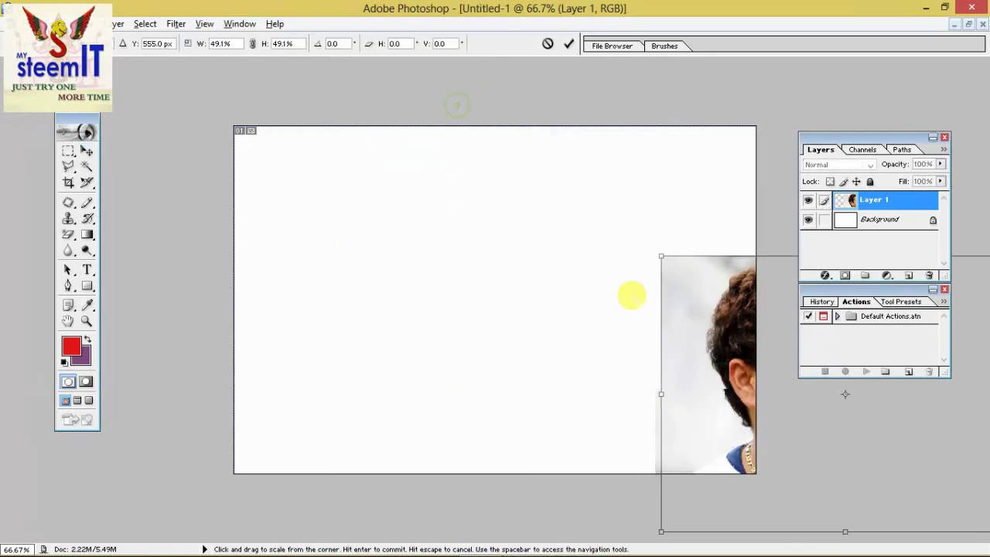
pyautogui.moveTo(719, 377); pyautogui.dragTo(273, 232)
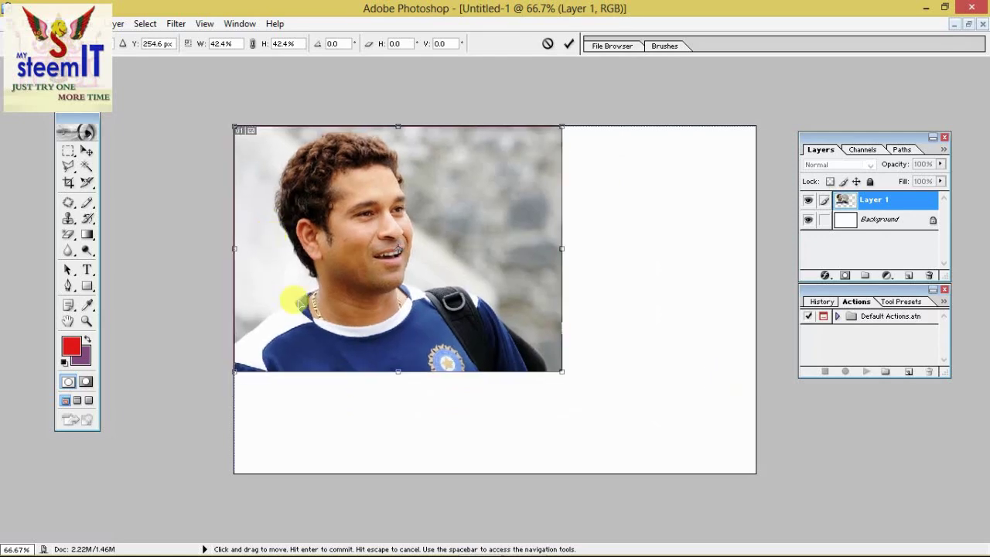
pyautogui.click(70, 151)
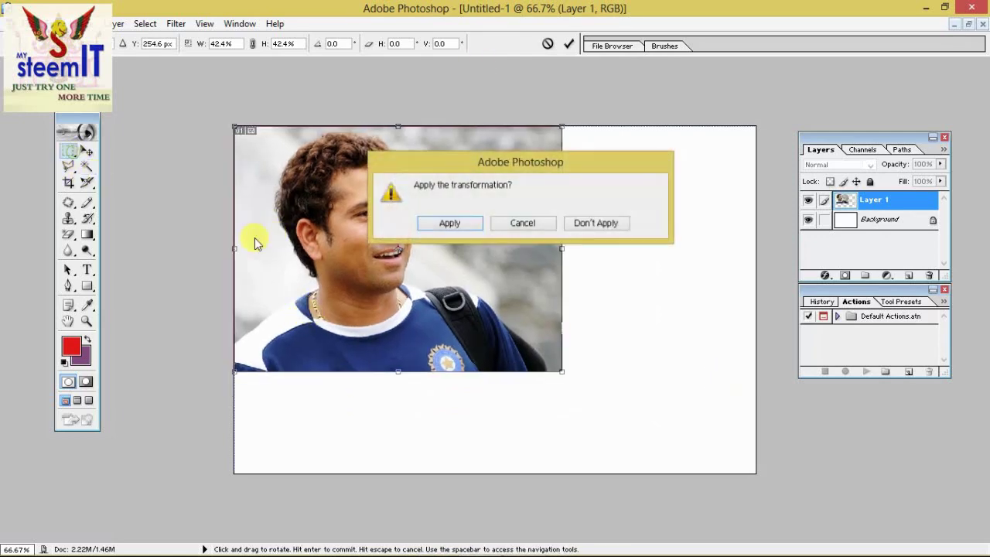
pyautogui.click(465, 226)
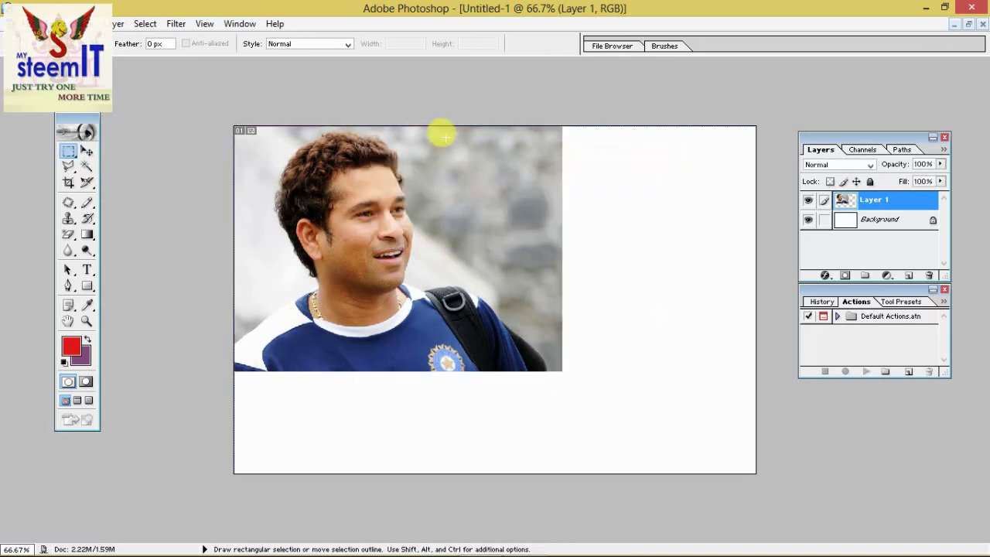
# - Delete the right-hand strip of the portrait and clear the selection
pyautogui.moveTo(442, 127); pyautogui.dragTo(584, 385)
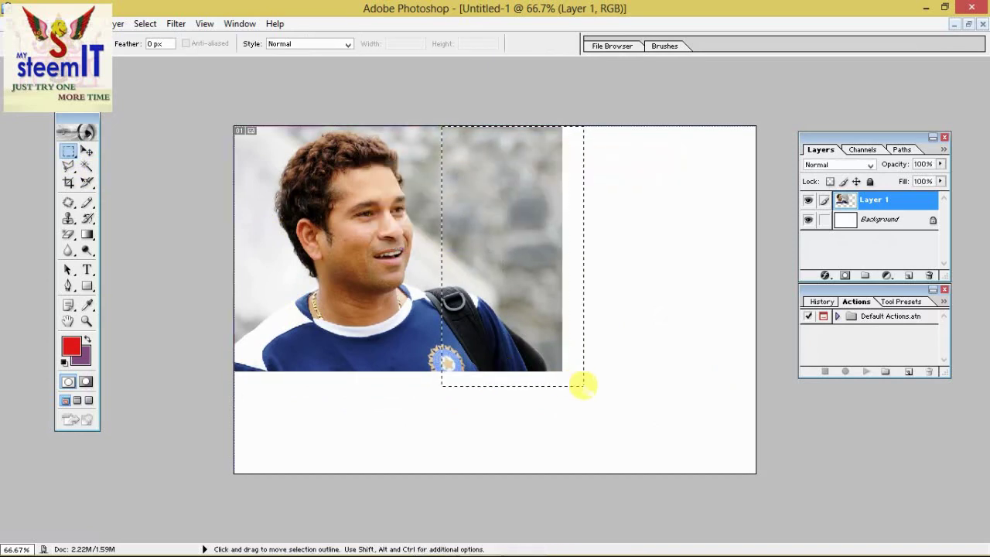
pyautogui.press('Delete')
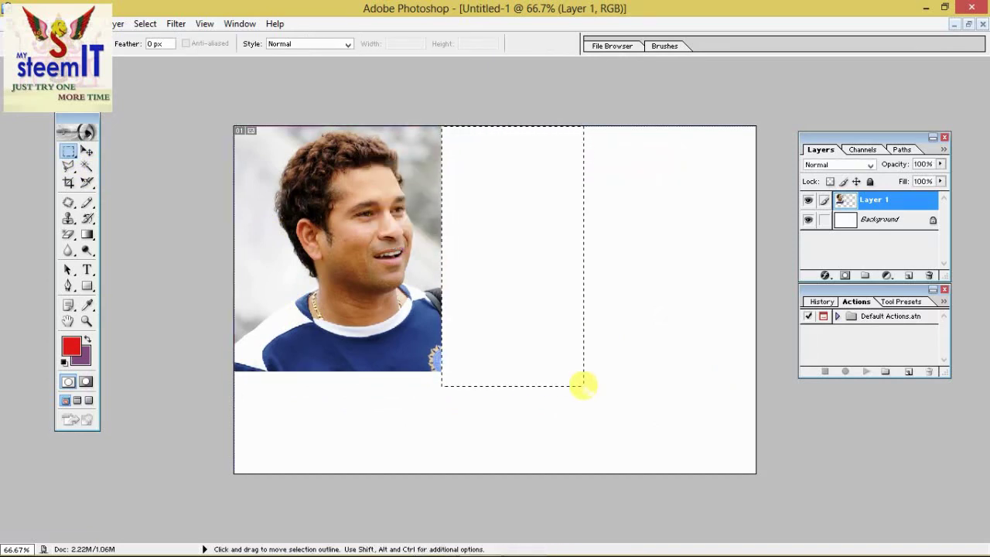
pyautogui.hotkey('ctrl', 'd')
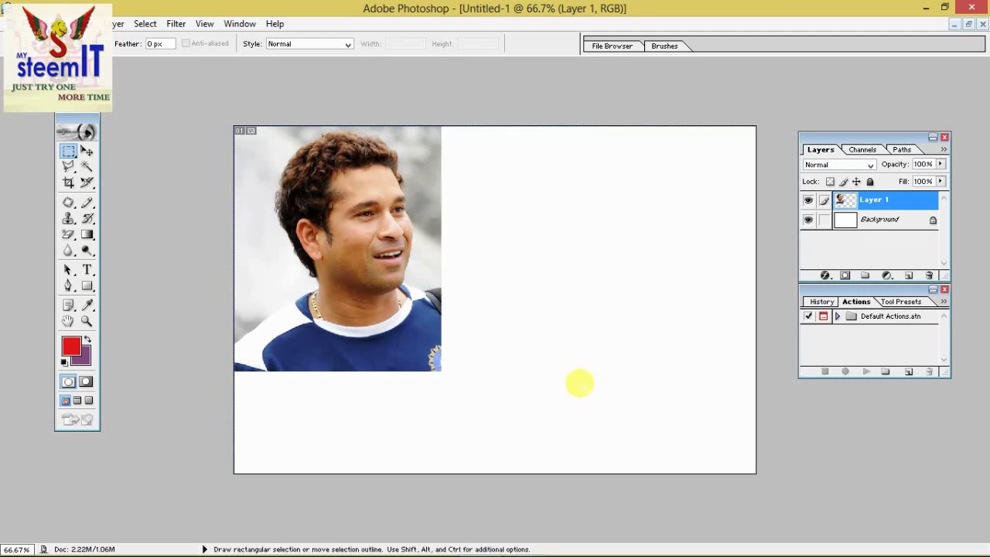
pyautogui.click(89, 150)
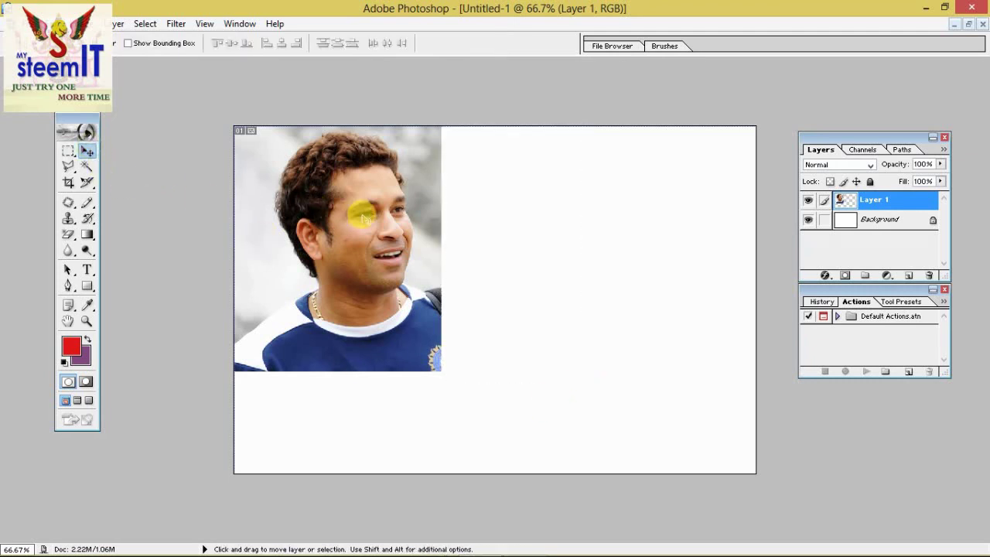
# - Duplicate Layer 1 and move the copy to the right of the original
pyautogui.hotkey('ctrl', 't')
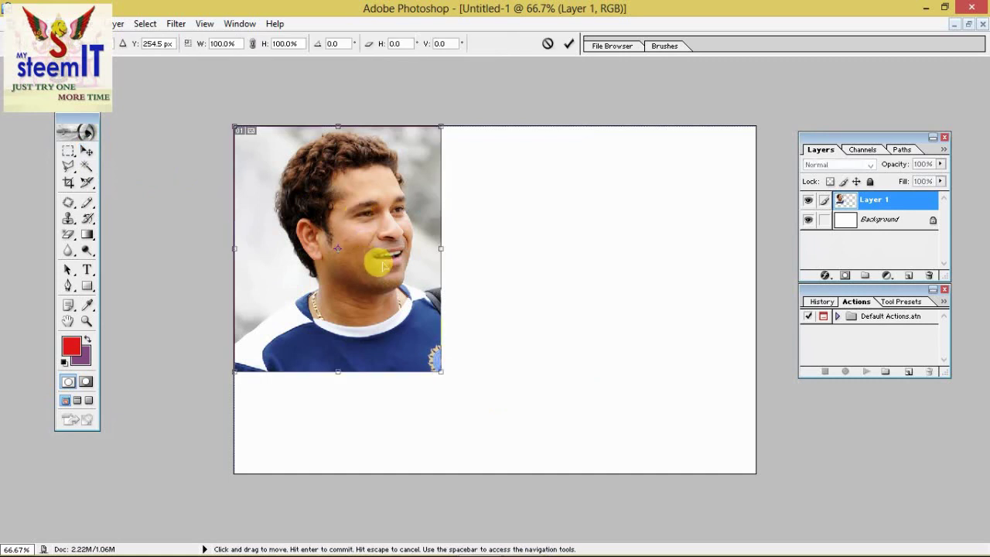
pyautogui.press('Return')
pyautogui.moveTo(896, 201); pyautogui.dragTo(913, 271)
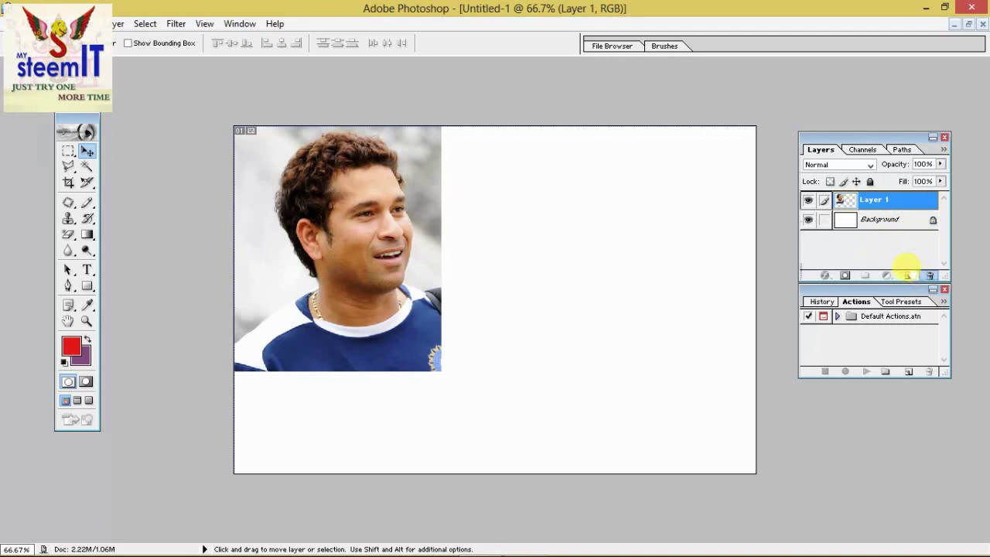
pyautogui.moveTo(905, 269); pyautogui.dragTo(909, 275)
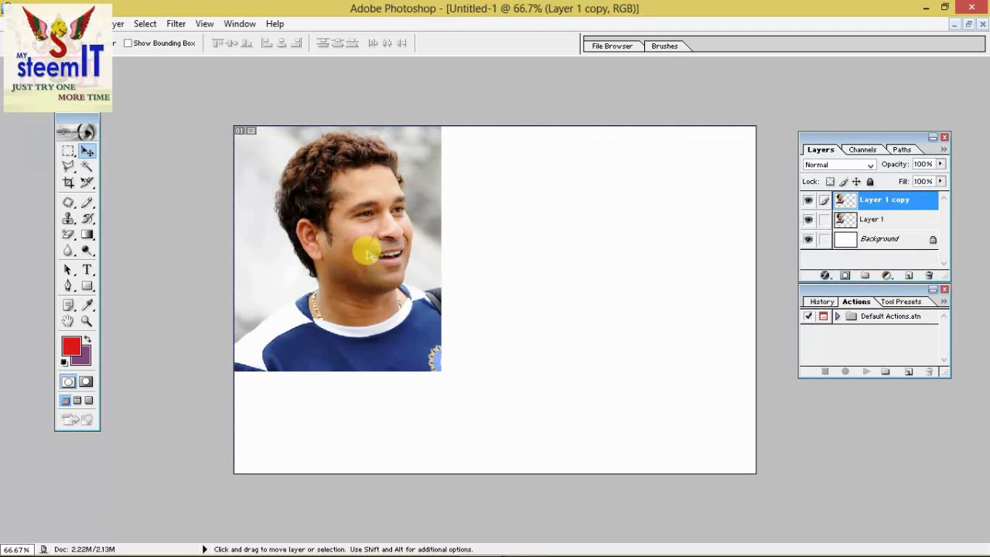
pyautogui.moveTo(357, 259); pyautogui.dragTo(569, 251)
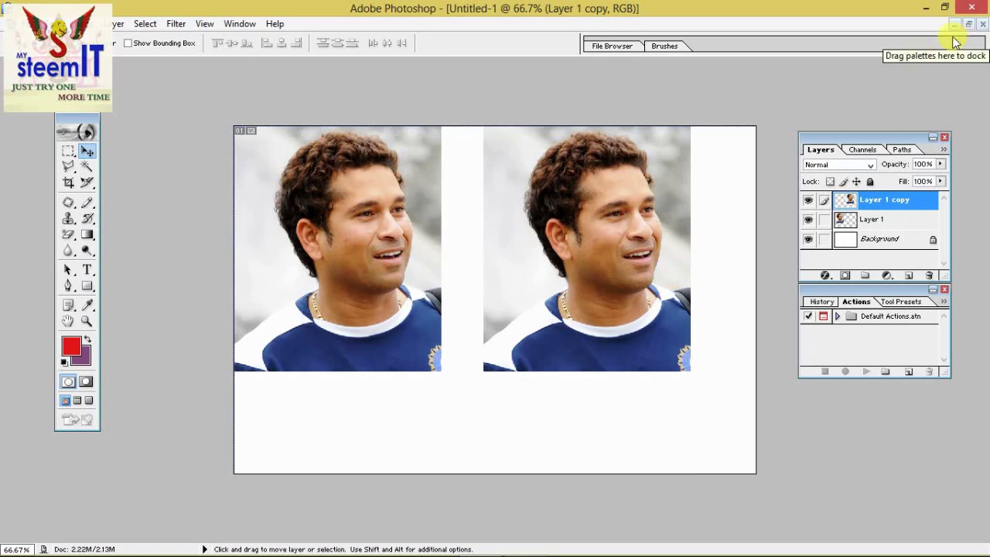
# - Zoom to 200%, close the Layers and Actions palettes, and pan to the left face
pyautogui.hotkey('ctrl', '+')
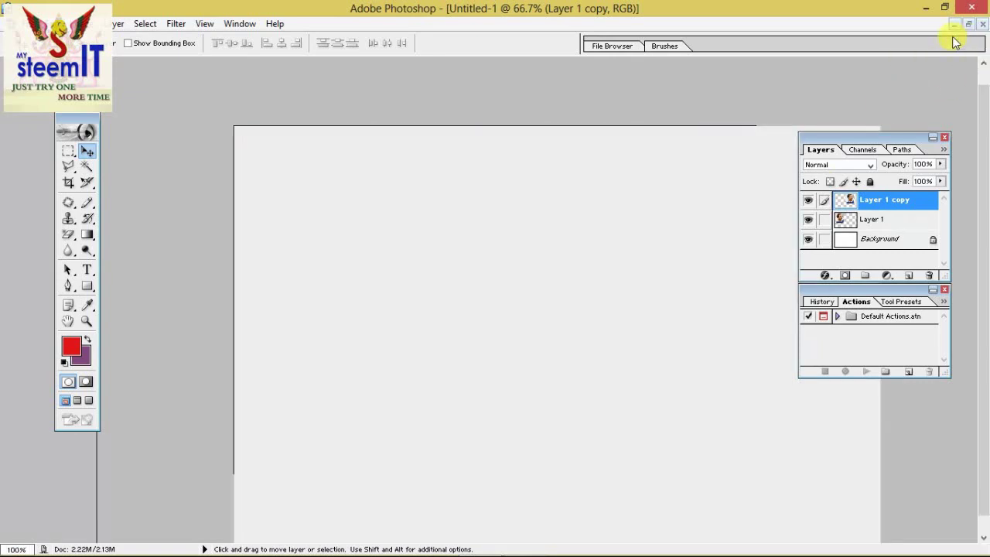
pyautogui.hotkey('ctrl', '+')
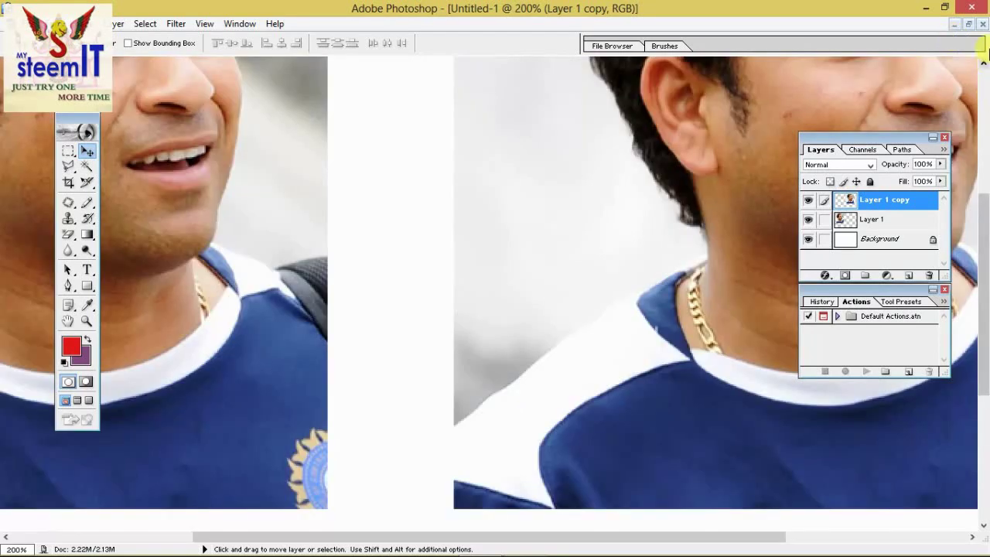
pyautogui.click(945, 139)
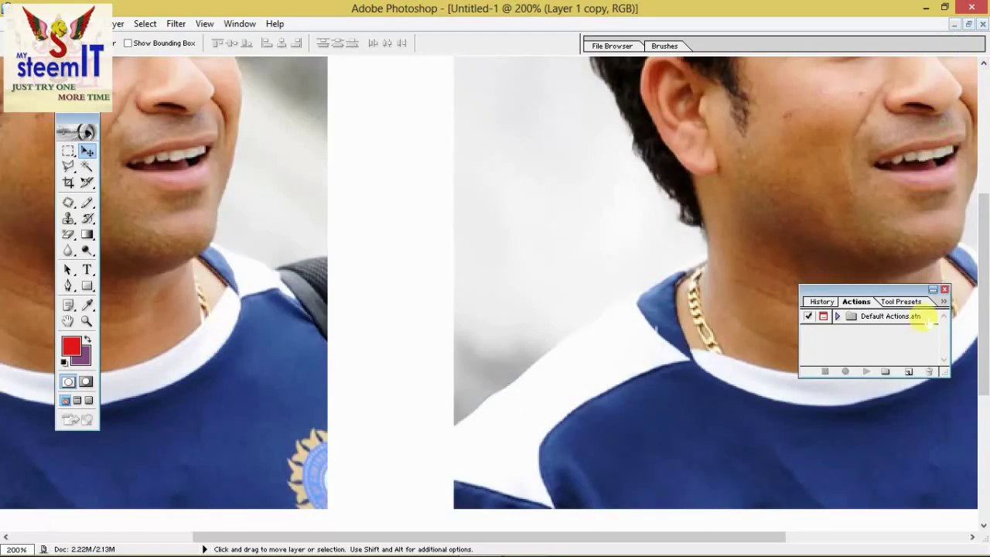
pyautogui.click(946, 292)
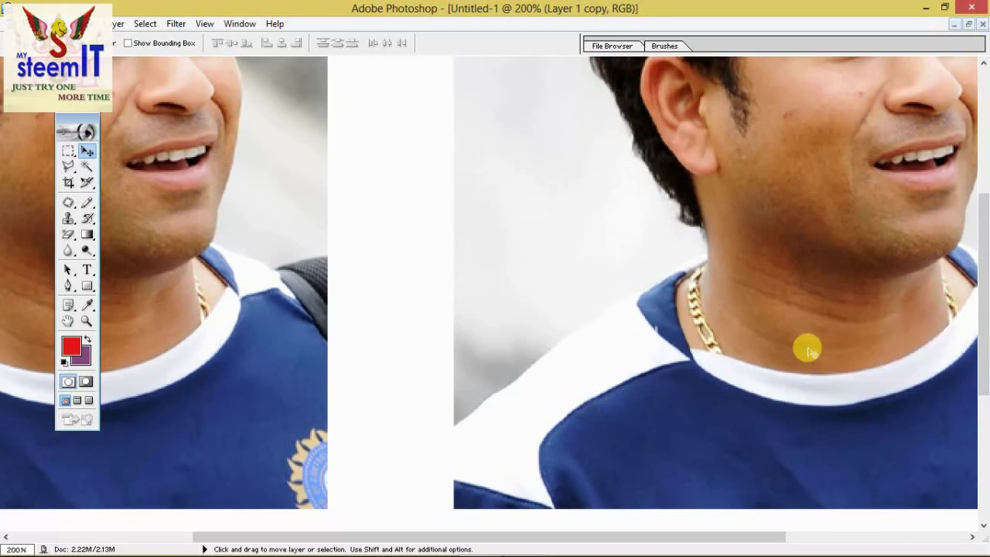
pyautogui.moveTo(332, 268)
pyautogui.mouseDown()
pyautogui.moveTo(424, 380)
pyautogui.moveTo(482, 371)
pyautogui.mouseUp()
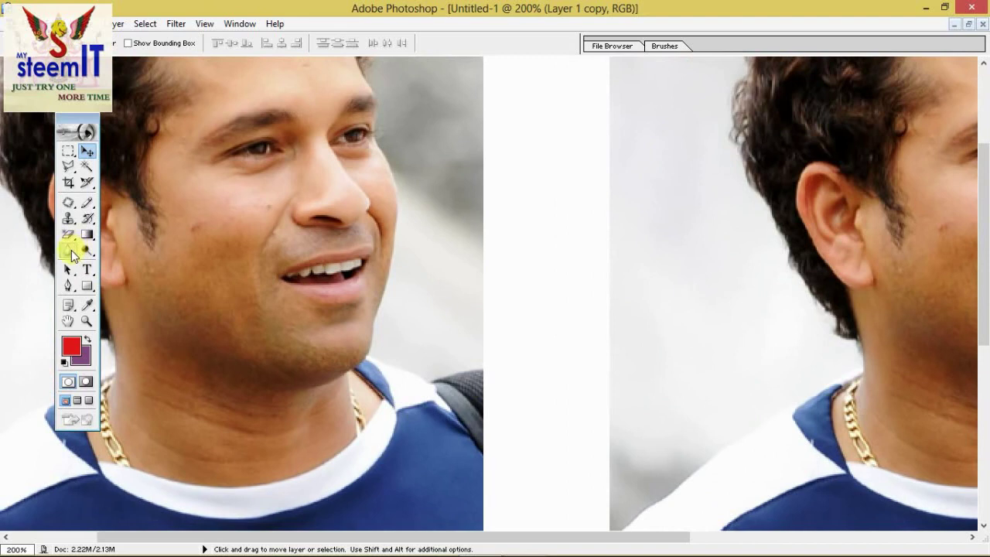
# - Soften the left portrait's face and chin with the Blur Tool at 68% and a larger brush
pyautogui.moveTo(72, 255); pyautogui.dragTo(139, 254)
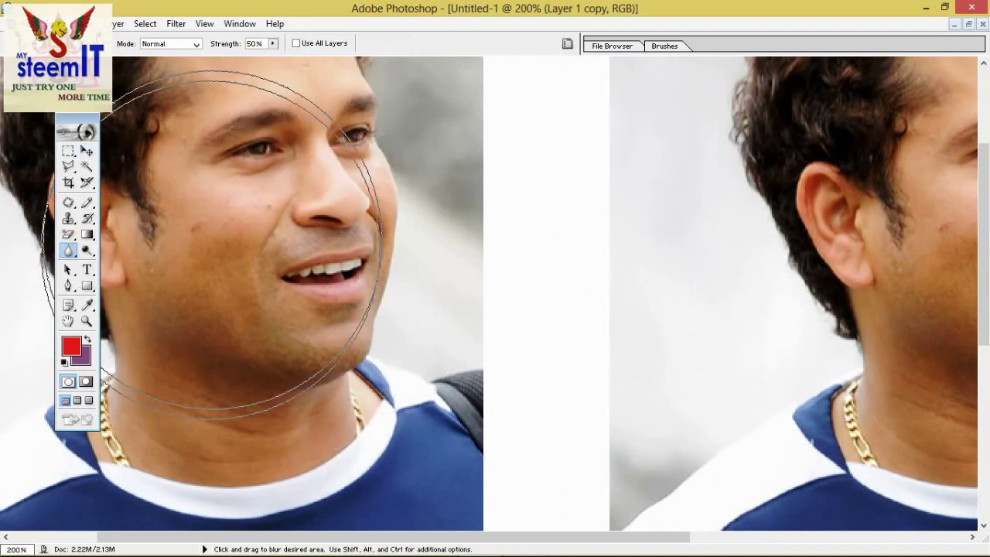
pyautogui.moveTo(213, 244); pyautogui.dragTo(277, 249)
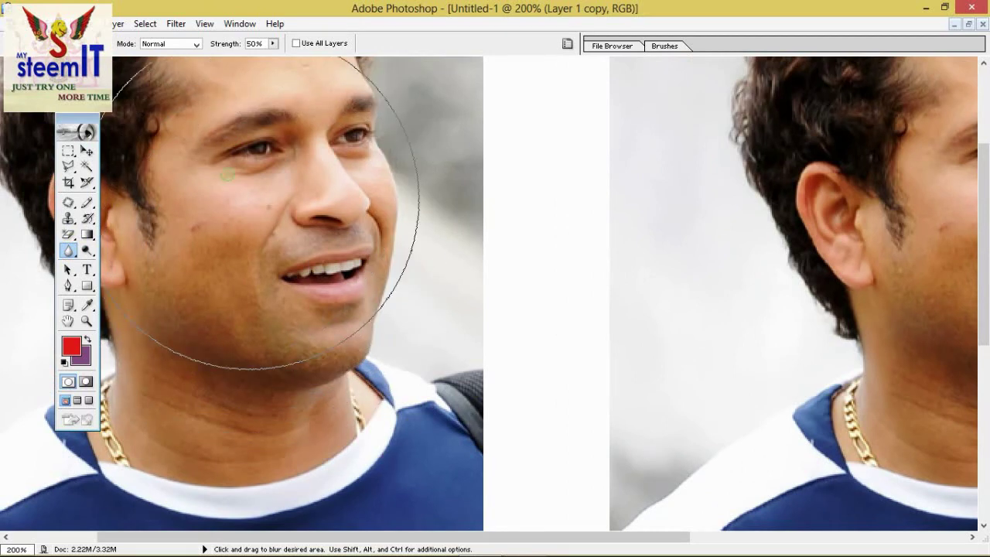
pyautogui.click(273, 43)
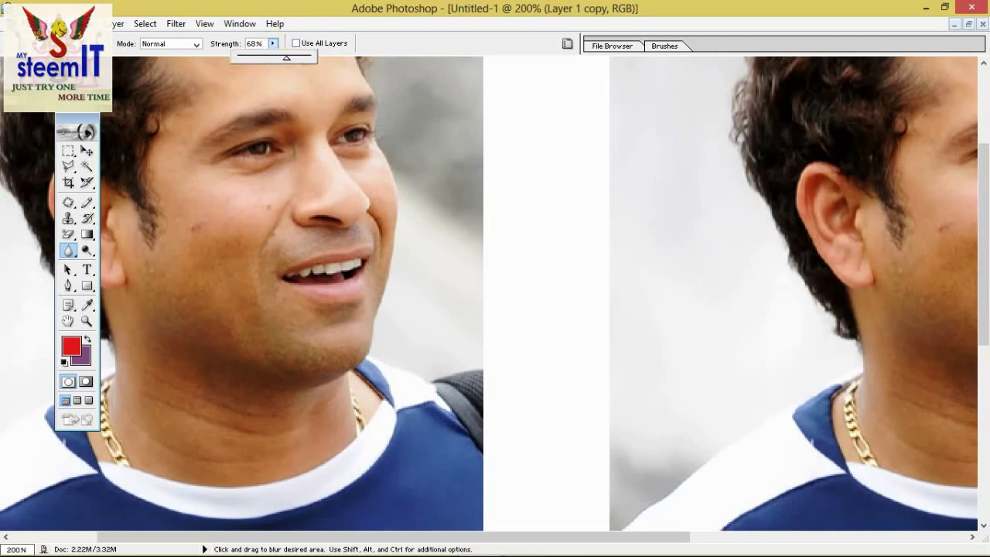
pyautogui.press('Return')
pyautogui.press(']')
pyautogui.press(']')
pyautogui.press(']')
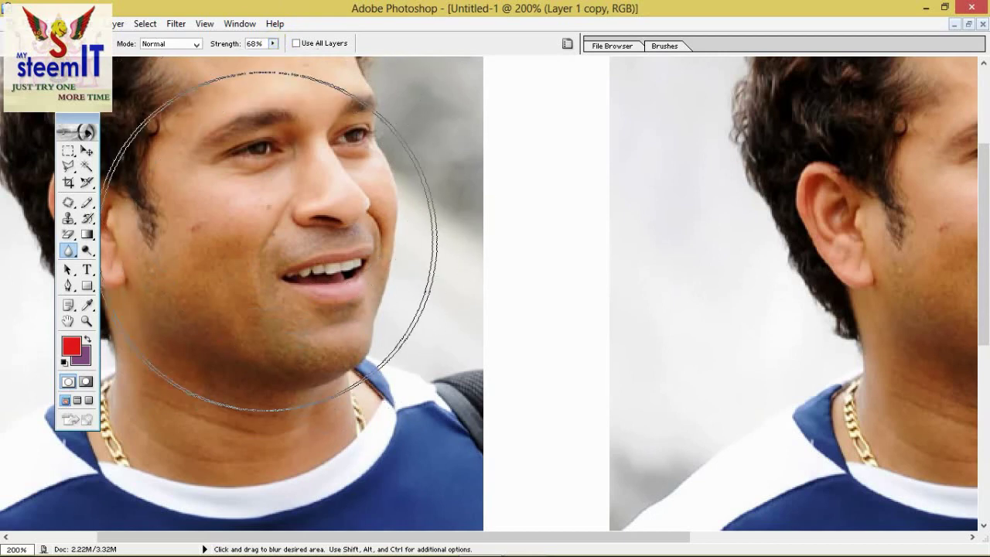
pyautogui.moveTo(305, 219); pyautogui.dragTo(262, 223)
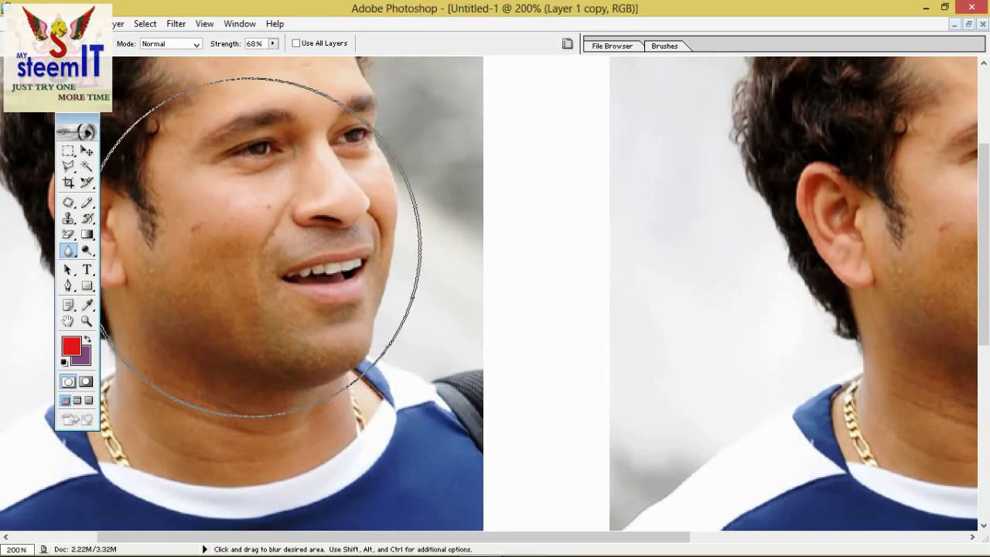
pyautogui.moveTo(261, 223); pyautogui.dragTo(356, 373)
# - Sharpen around the left portrait's eye with the Sharpen Tool
pyautogui.hotkey('ctrl', '-')
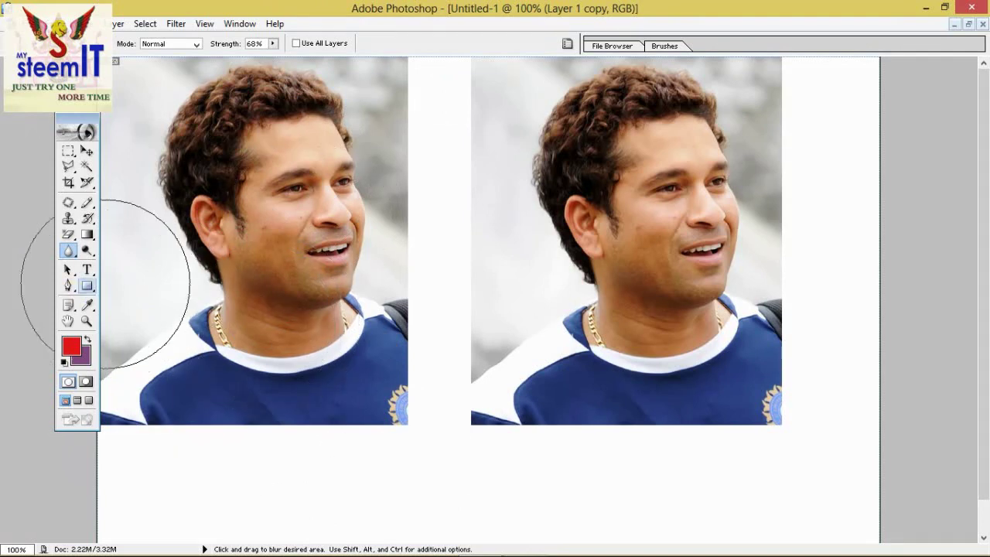
pyautogui.moveTo(75, 253); pyautogui.dragTo(155, 263)
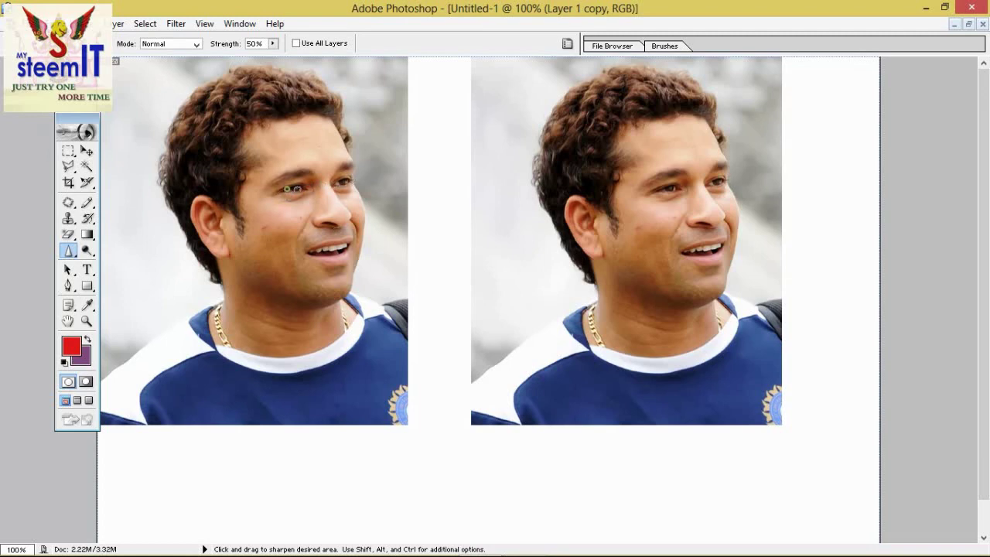
pyautogui.moveTo(280, 189); pyautogui.dragTo(301, 189)
# - Make Layer 1 active and heavily blur the left portrait's face, hair and shirt at 68%
pyautogui.click(88, 152)
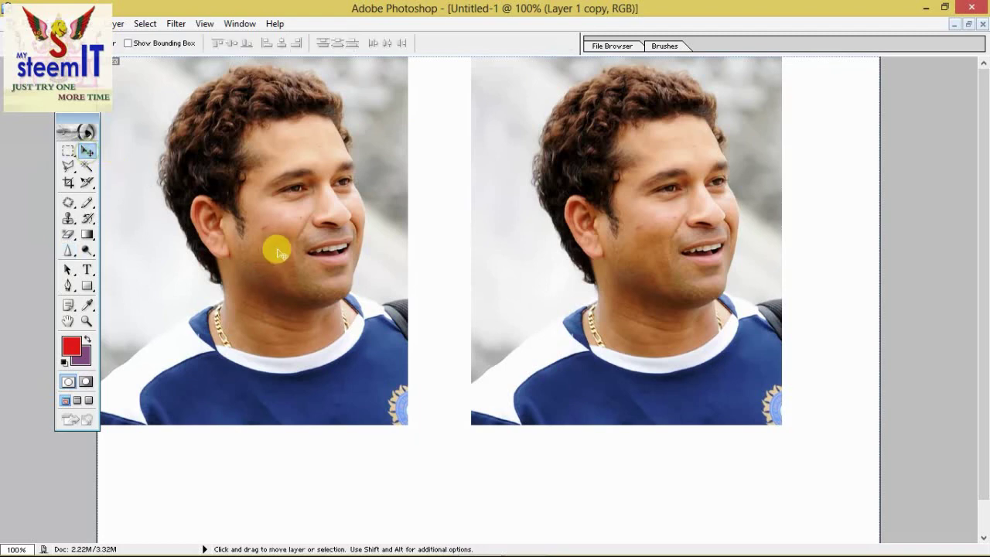
pyautogui.rightClick(279, 252)
pyautogui.click(312, 265)
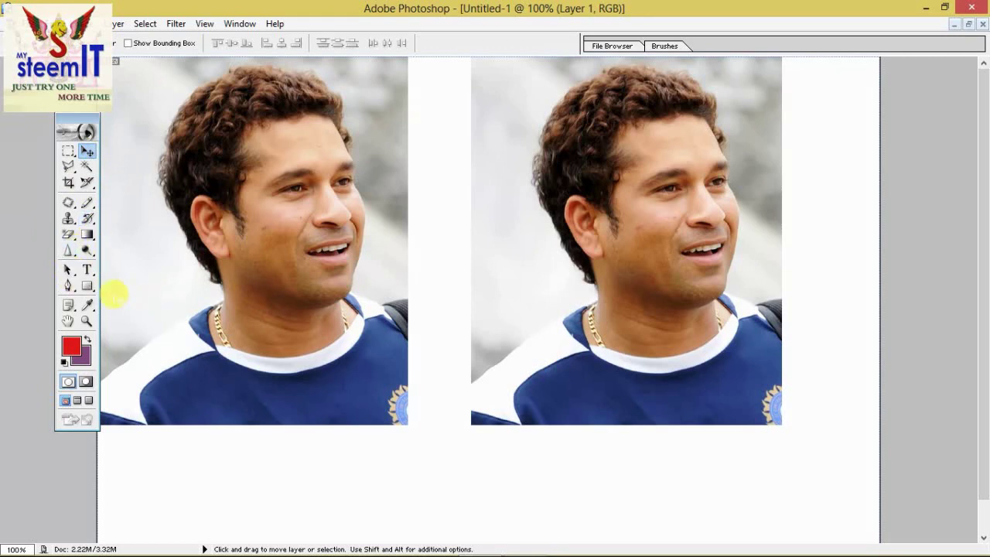
pyautogui.click(69, 254)
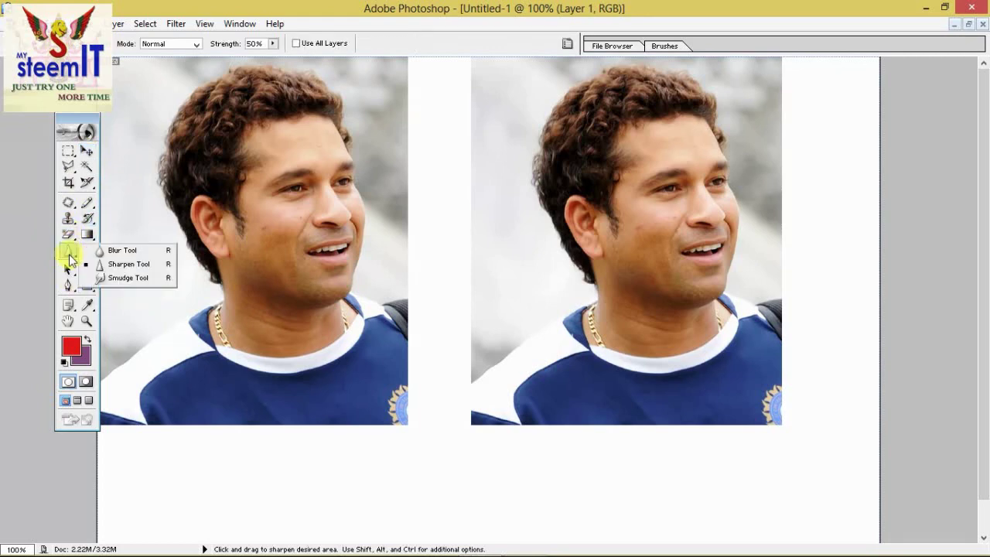
pyautogui.click(112, 264)
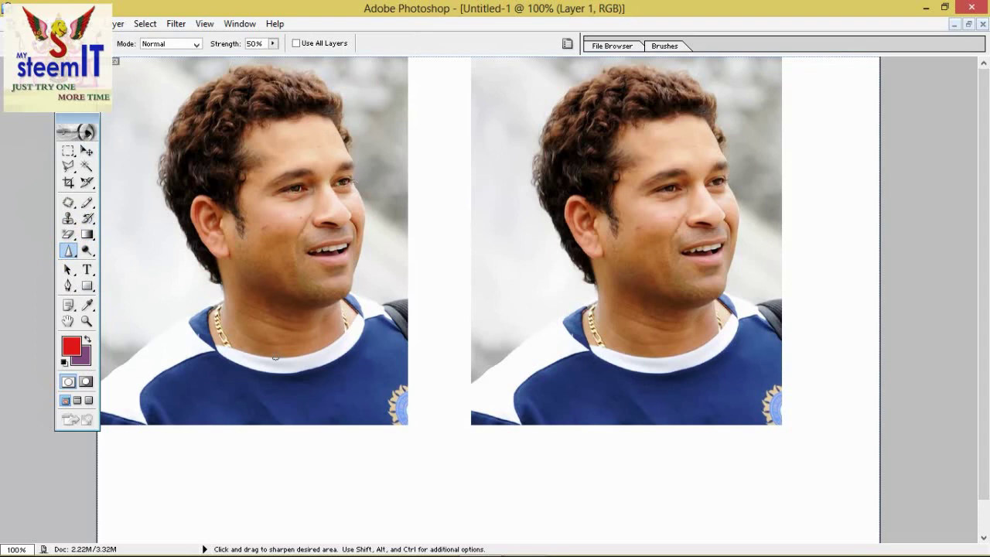
pyautogui.moveTo(69, 251); pyautogui.dragTo(95, 249)
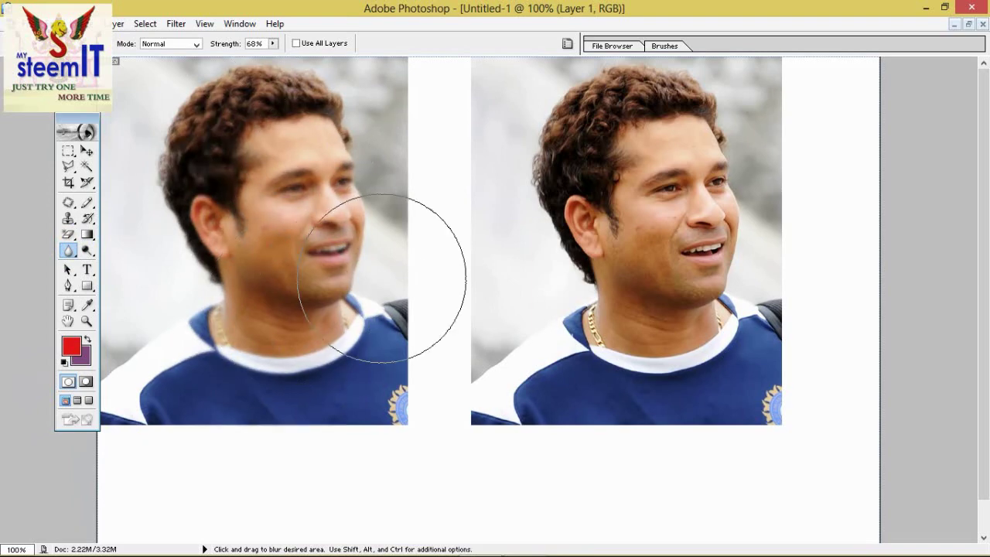
pyautogui.moveTo(387, 176); pyautogui.dragTo(348, 409)
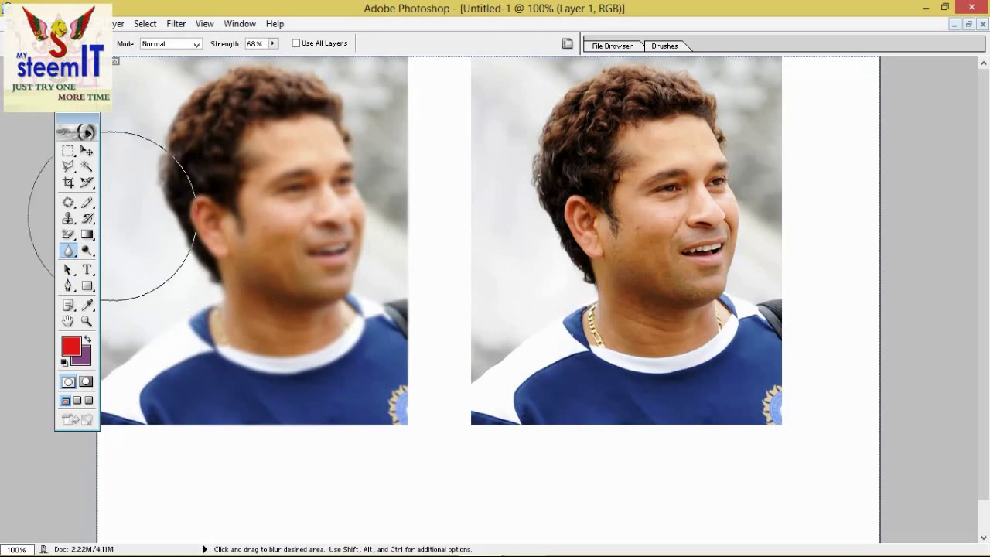
# - Brush an earlier state onto the face with the History Brush, then undo the streak and blur
pyautogui.click(85, 222)
pyautogui.click(154, 218)
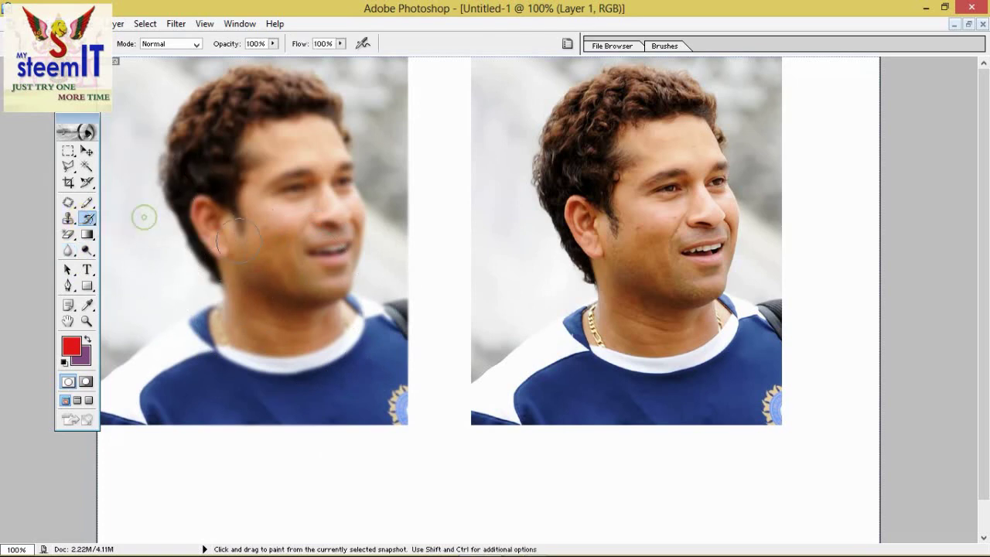
pyautogui.moveTo(308, 161); pyautogui.dragTo(252, 283)
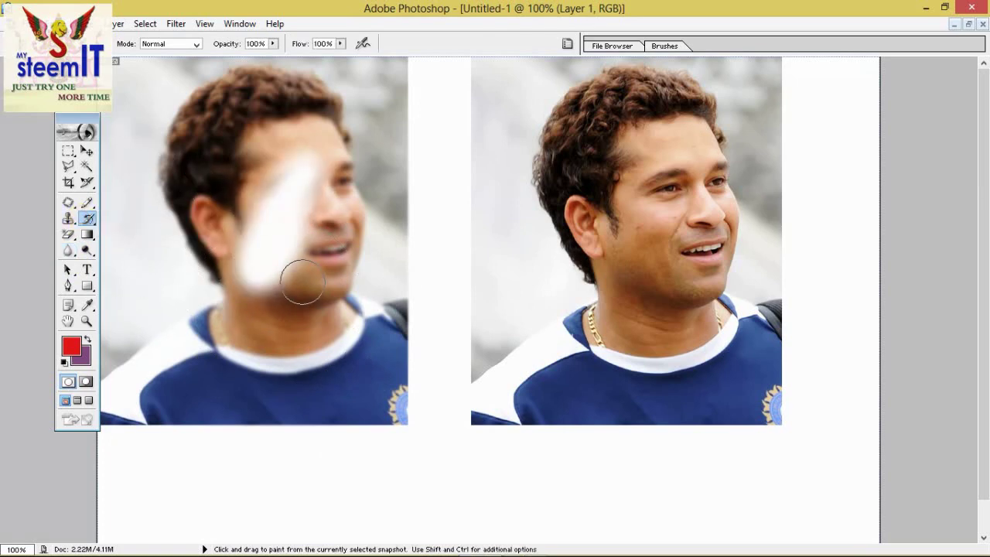
pyautogui.hotkey('ctrl', 'alt', 'z')
pyautogui.hotkey('ctrl', 'alt', 'z')
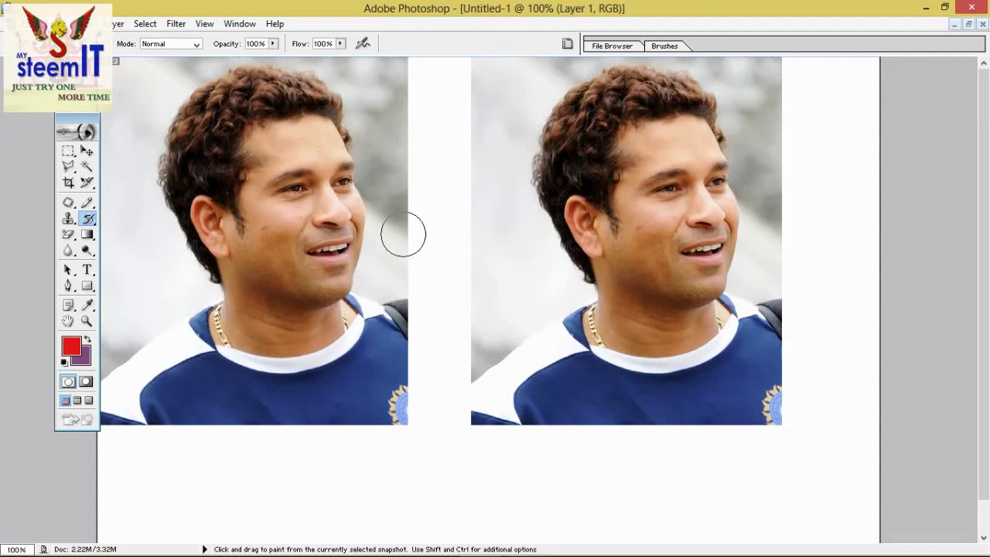
# - Sharpen the left eye, inspect it at 200% zoom, then undo the sharpening
pyautogui.moveTo(69, 250); pyautogui.dragTo(123, 263)
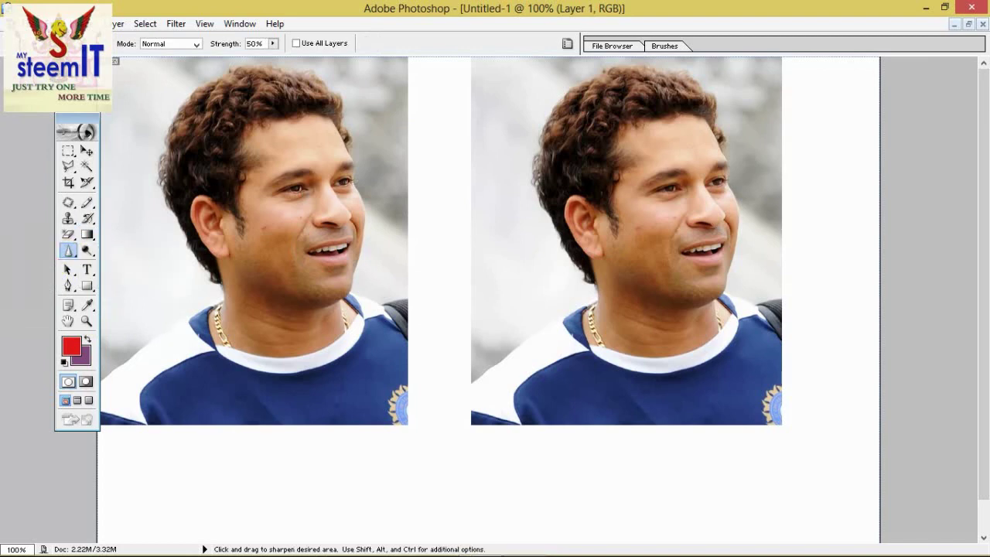
pyautogui.moveTo(296, 188); pyautogui.dragTo(278, 196)
pyautogui.keyDown('ctrl'); pyautogui.click(314, 240); pyautogui.keyUp('ctrl')
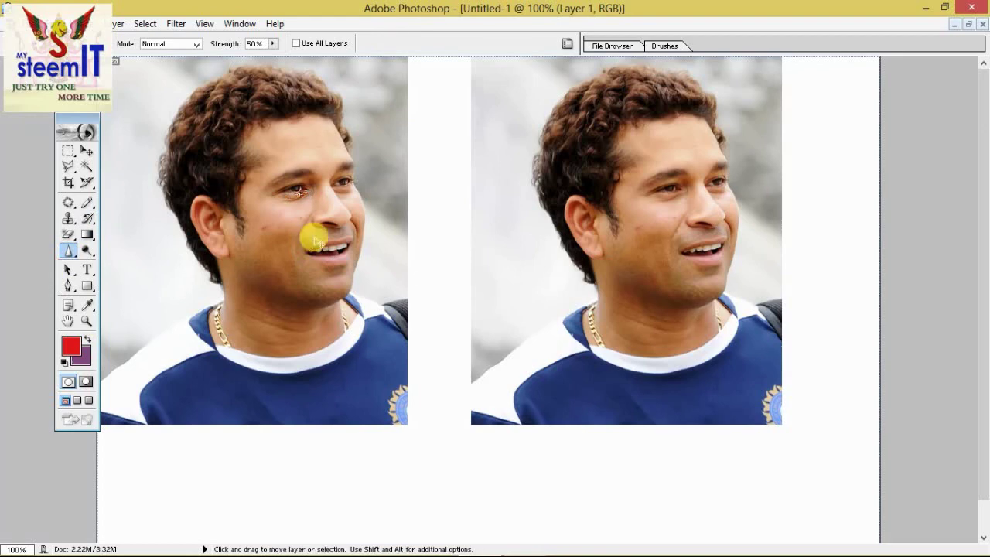
pyautogui.hotkey('ctrl', '+')
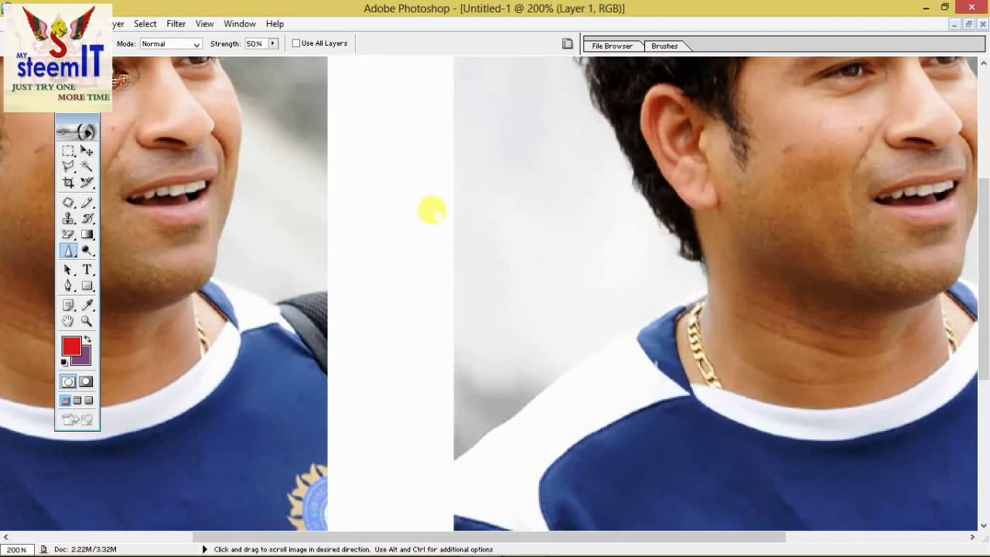
pyautogui.moveTo(287, 281); pyautogui.dragTo(457, 485)
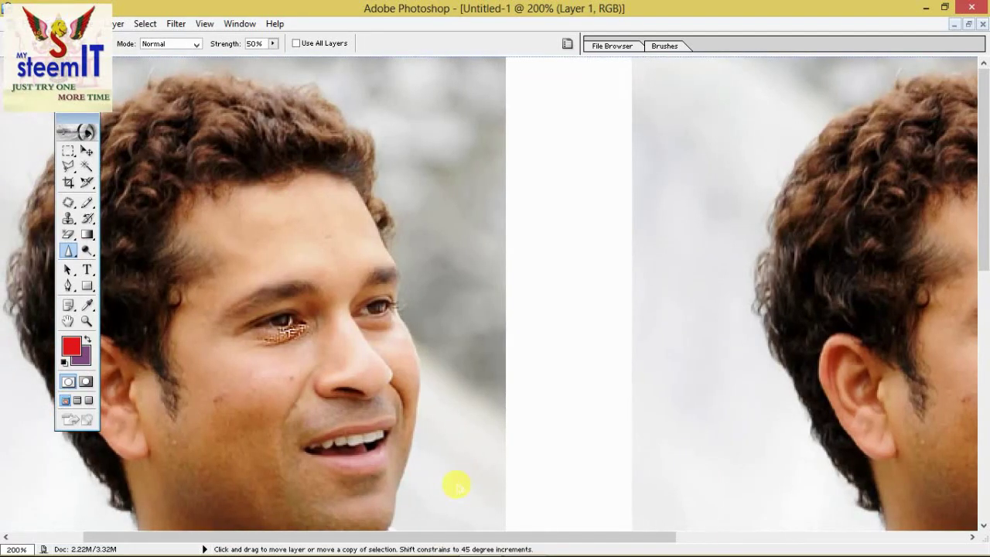
pyautogui.hotkey('ctrl', 'z')
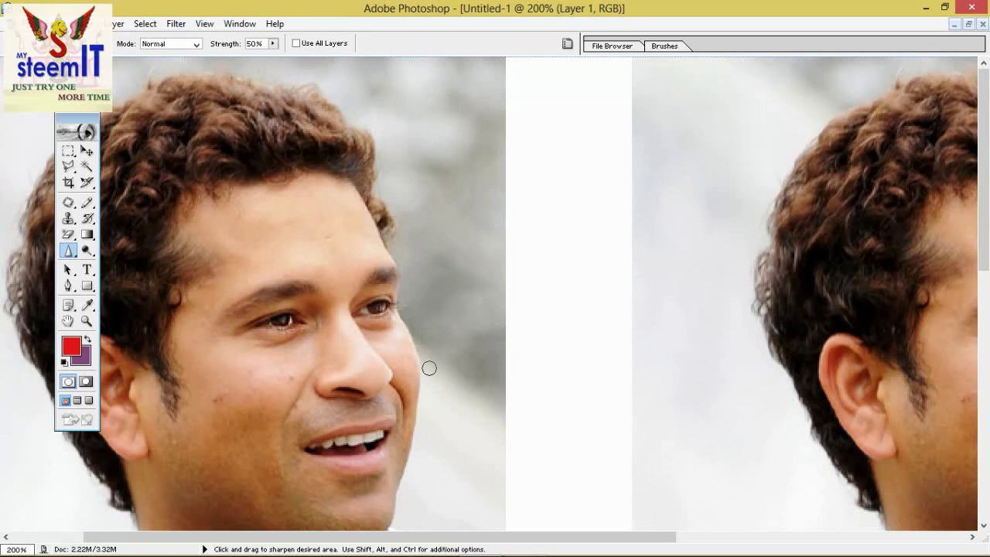
# - Smudge the left portrait's ear lobe downward with a half-size Smudge brush, then zoom back out
pyautogui.moveTo(68, 250); pyautogui.dragTo(126, 282)
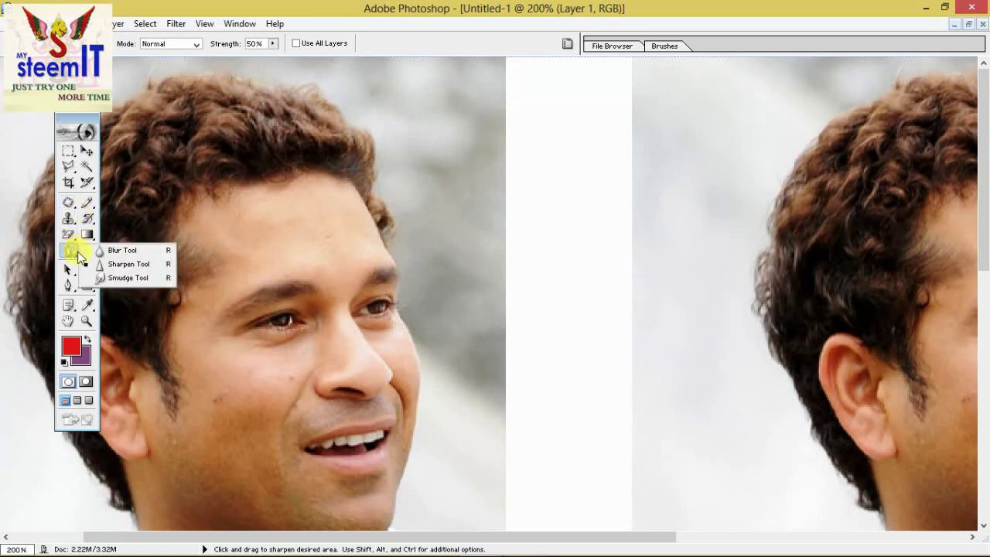
pyautogui.click(125, 283)
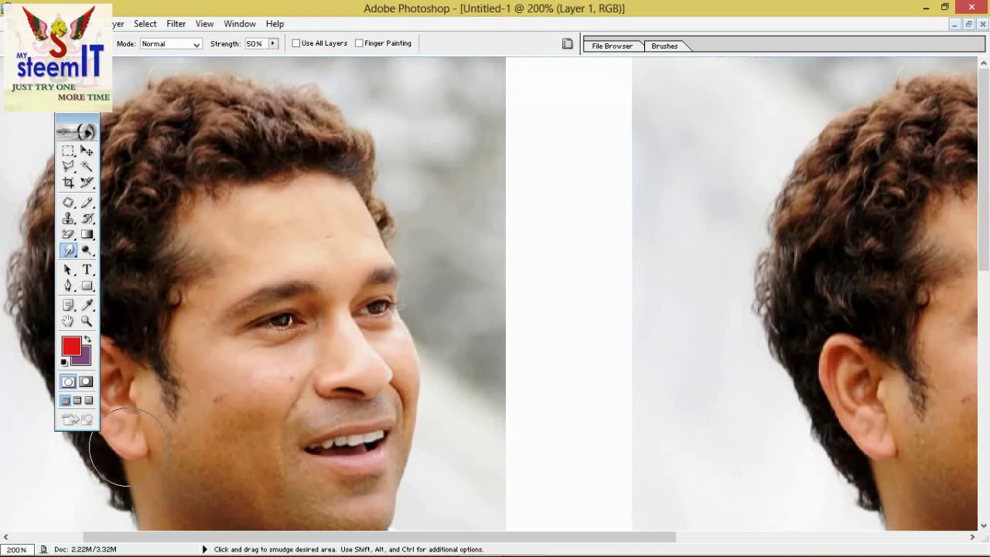
pyautogui.press('[')
pyautogui.press('[')
pyautogui.moveTo(128, 445); pyautogui.dragTo(116, 476)
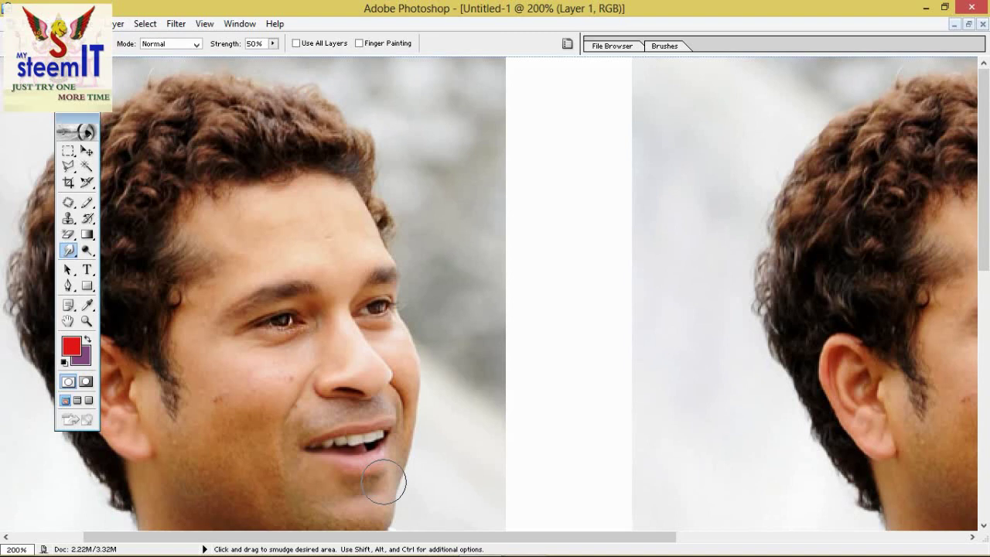
pyautogui.keyDown('ctrl'); pyautogui.keyDown('alt'); pyautogui.click(384, 482); pyautogui.keyUp('alt'); pyautogui.keyUp('ctrl')
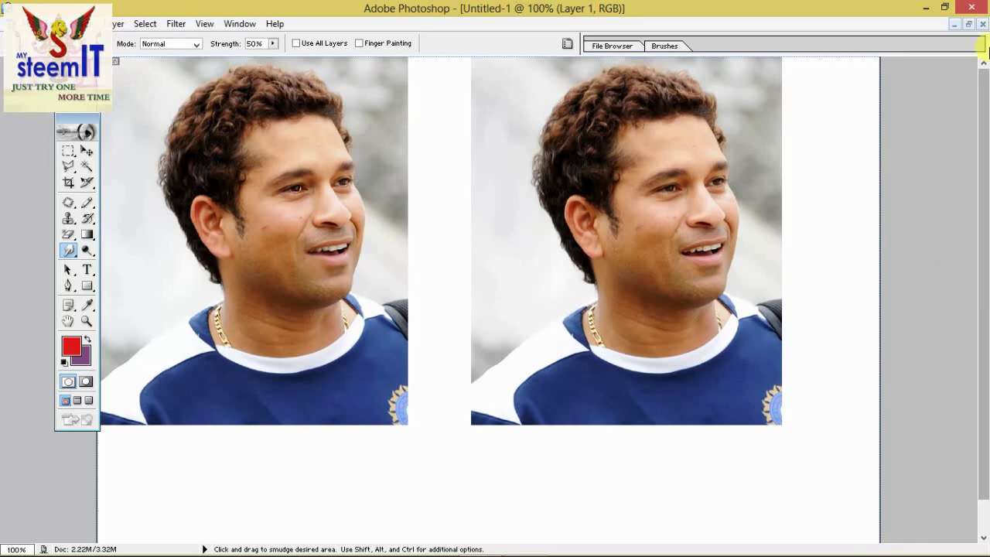
# - Open Cute-baby-girl-with-hat-hd-wallpaper.jpg, keep the Smudge Tool selected, and maximize the photo
pyautogui.click(968, 25)
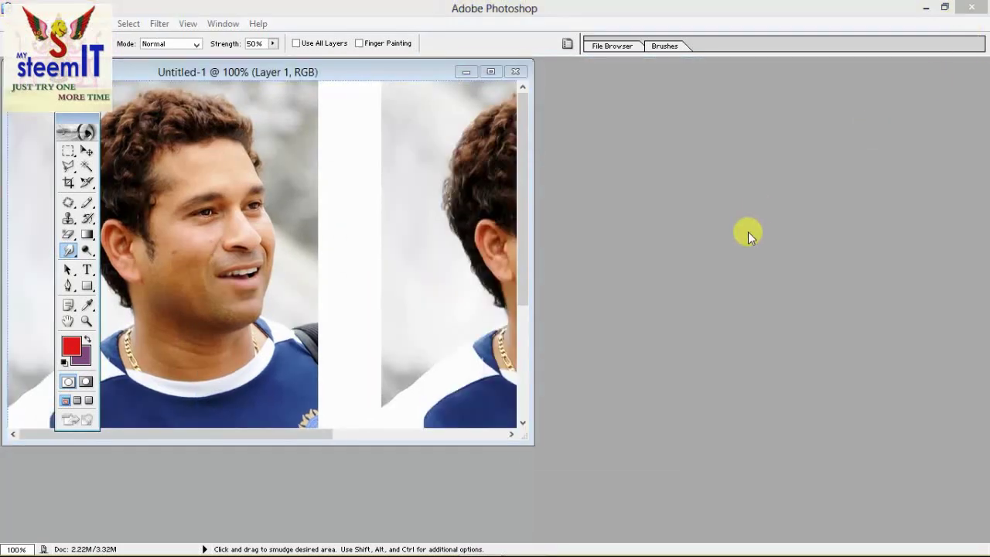
pyautogui.doubleClick(748, 231)
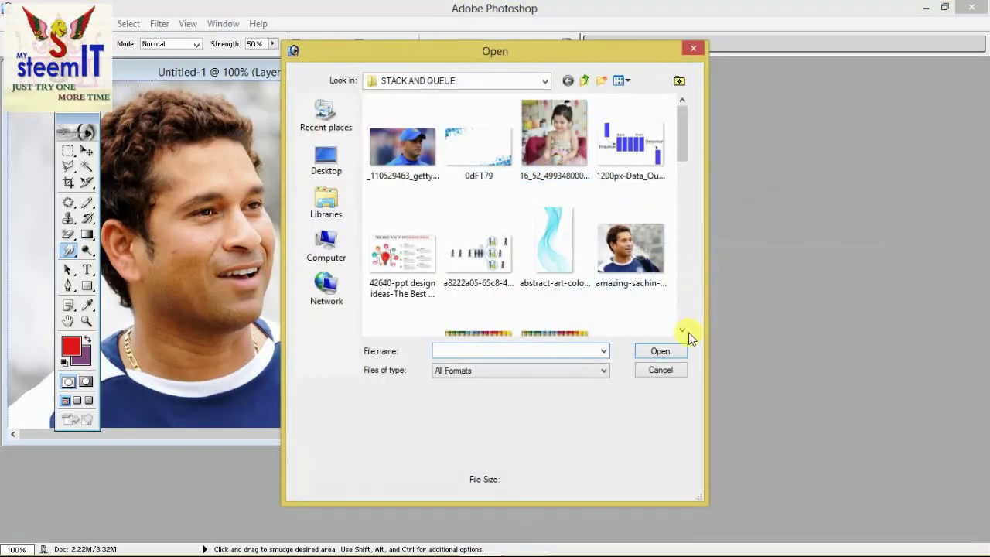
pyautogui.scroll(-1, 678, 329)
pyautogui.scroll(-1, 678, 328)
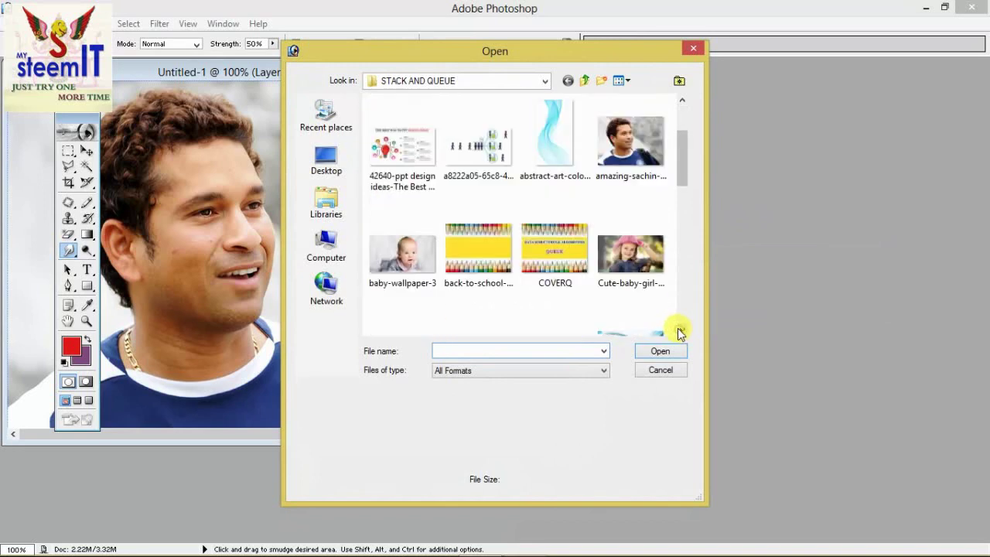
pyautogui.click(420, 260)
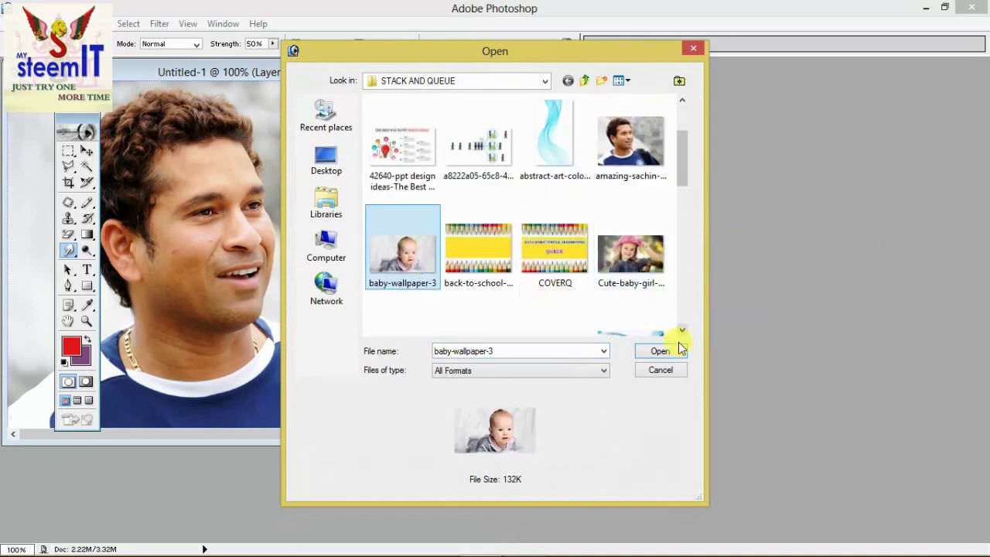
pyautogui.click(639, 262)
pyautogui.click(655, 350)
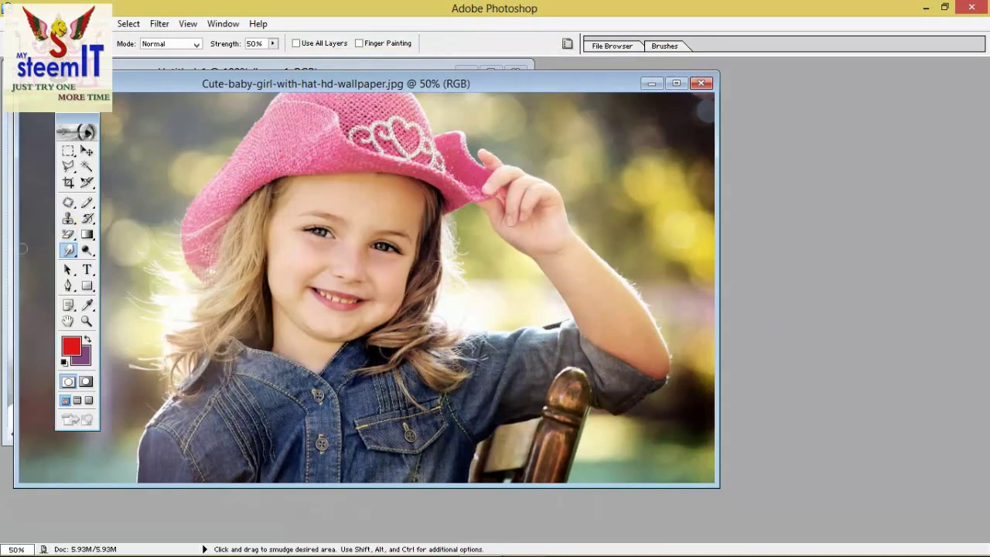
pyautogui.moveTo(65, 263); pyautogui.dragTo(120, 279)
pyautogui.click(677, 83)
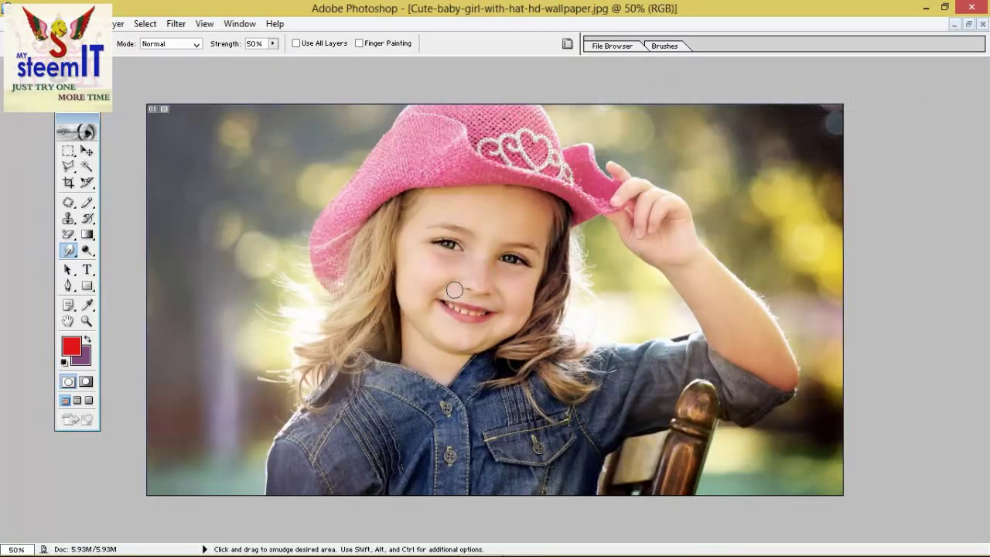
# - Smudge the girl's shirt, then switch to the Sharpen Tool at 50% strength
pyautogui.click(401, 432)
pyautogui.keyDown('ctrl'); pyautogui.click(653, 447); pyautogui.keyUp('ctrl')
pyautogui.click(69, 249)
pyautogui.click(120, 262)
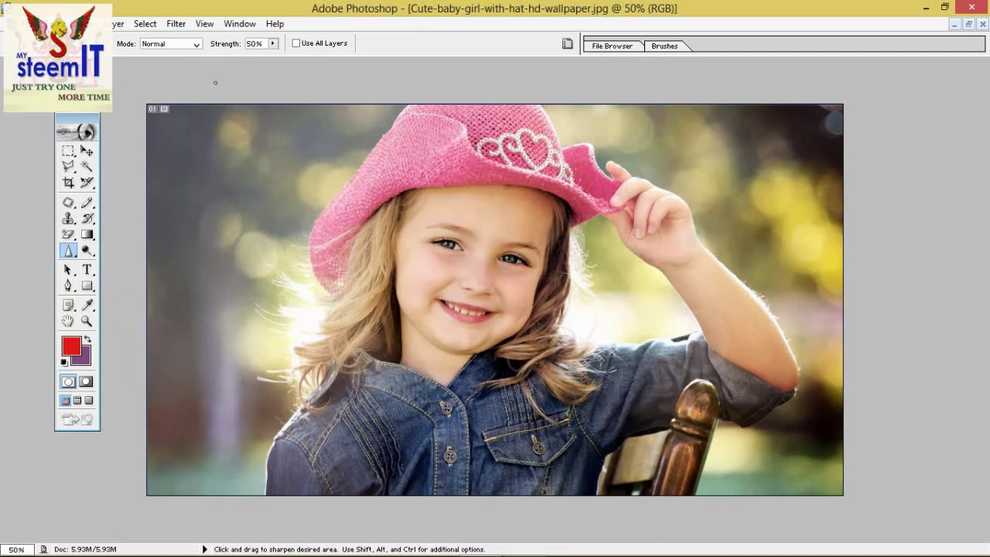
# - Switch to the Dodge Tool and lighten the girl's cheek
pyautogui.click(68, 250)
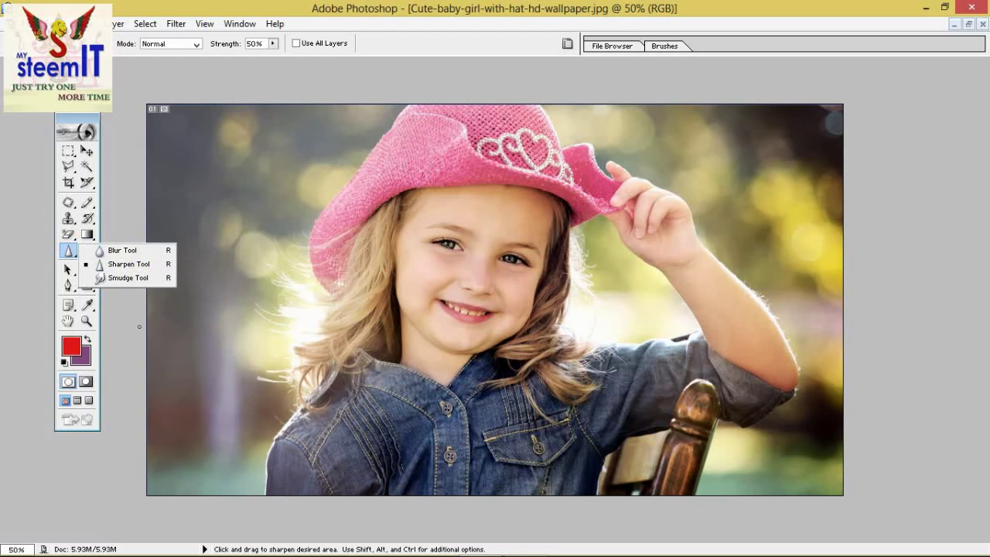
pyautogui.click(140, 326)
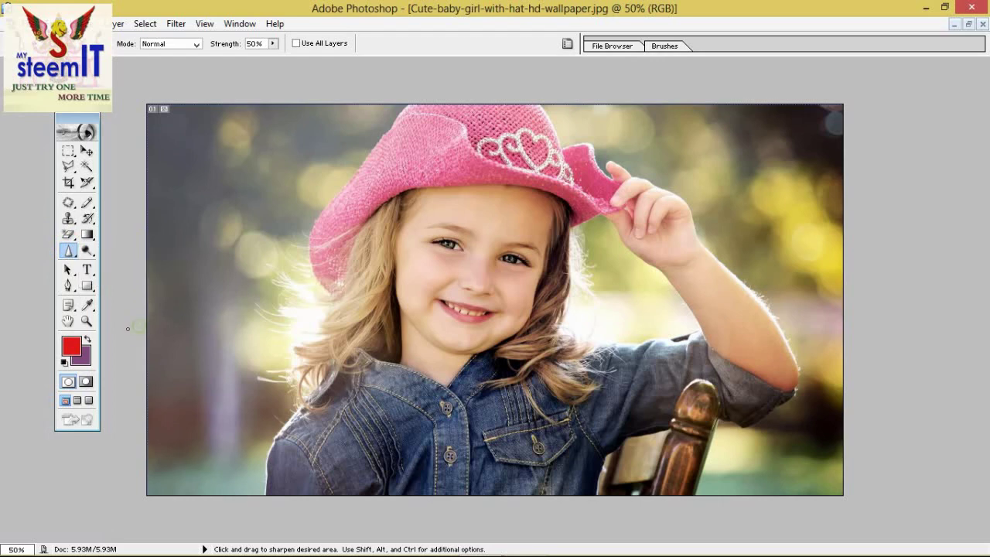
pyautogui.click(87, 256)
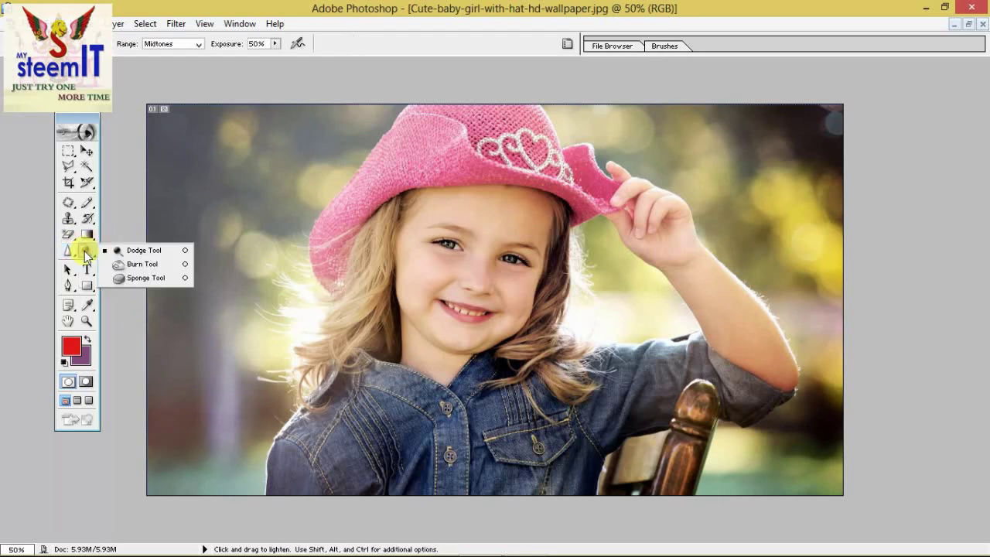
pyautogui.click(143, 251)
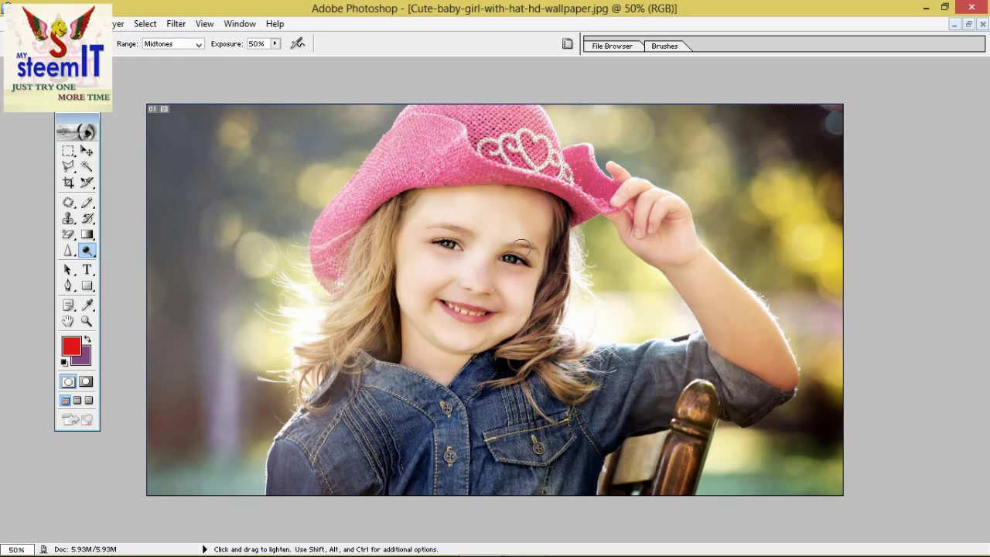
pyautogui.moveTo(522, 246); pyautogui.dragTo(542, 305)
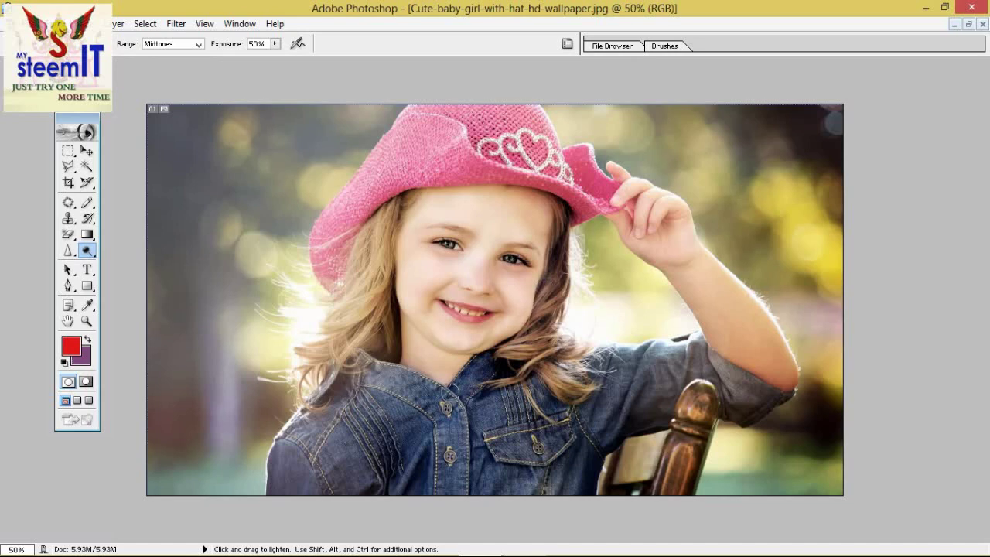
pyautogui.keyDown('ctrl'); pyautogui.click(449, 392); pyautogui.keyUp('ctrl')
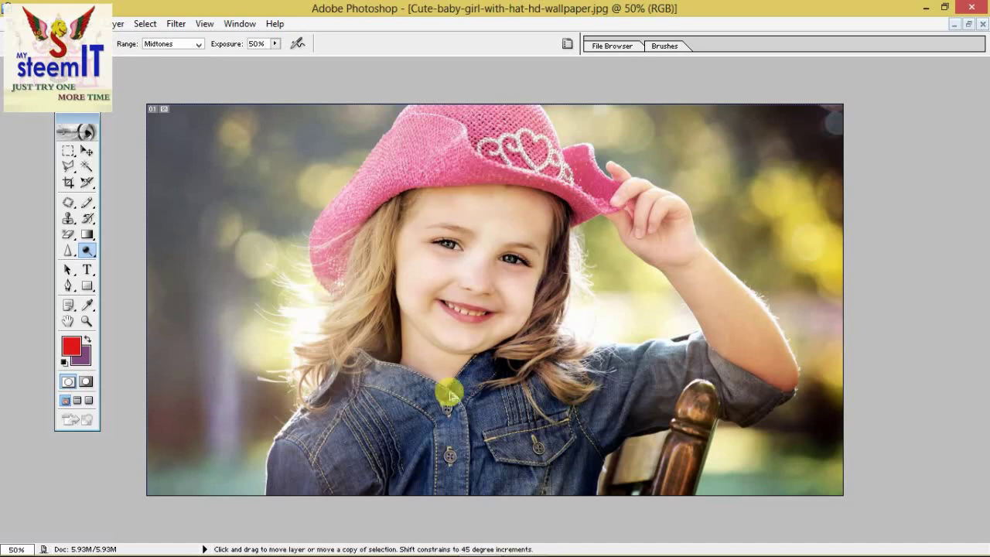
# - Undo the dodge strokes and choose the Burn Tool at Midtones, 50% exposure
pyautogui.hotkey('ctrl', 'z')
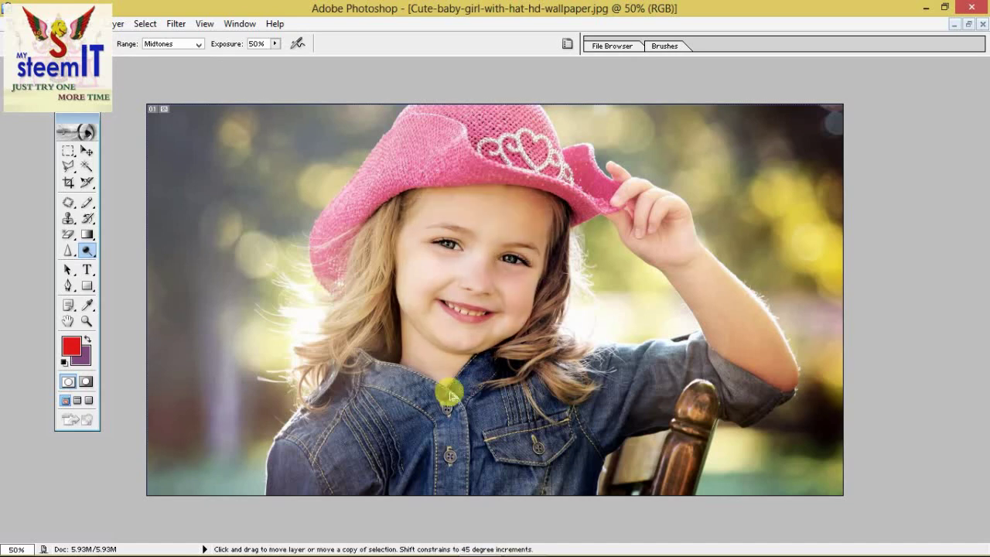
pyautogui.hotkey('ctrl', 'alt', 'z')
pyautogui.hotkey('ctrl', 'alt', 'z')
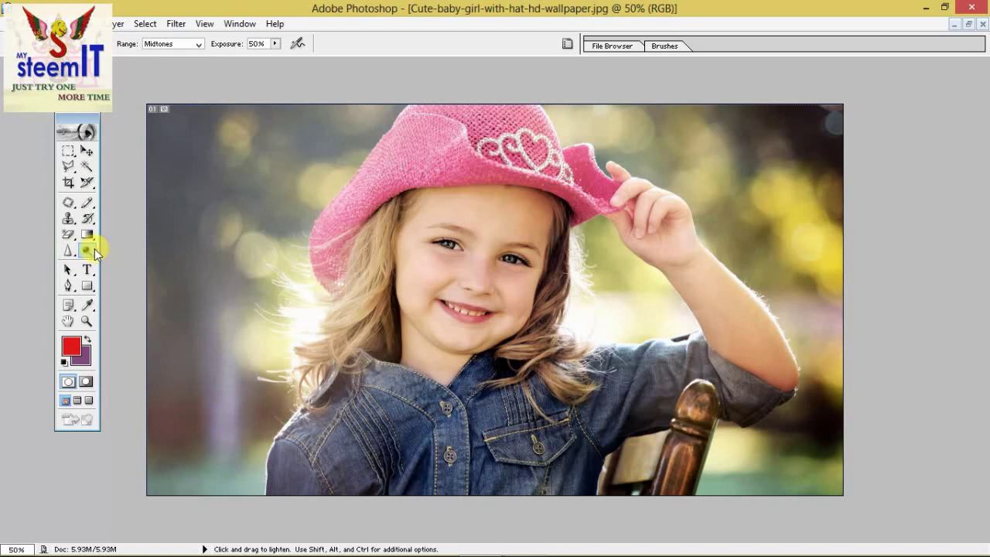
pyautogui.moveTo(94, 248); pyautogui.dragTo(141, 263)
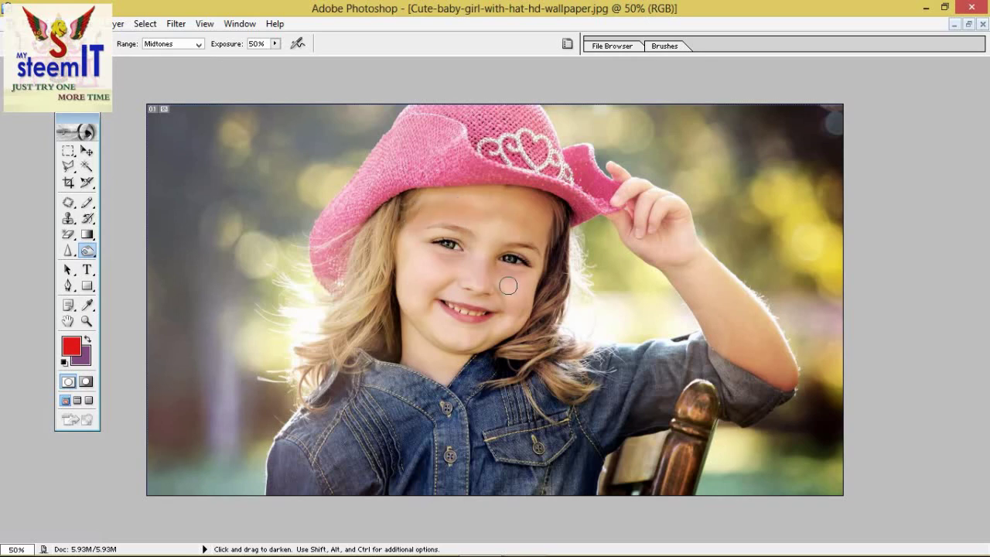
# - Desaturate the girl's left cheek beside her nose with the Sponge Tool at 50% flow
pyautogui.rightClick(88, 250)
pyautogui.click(122, 279)
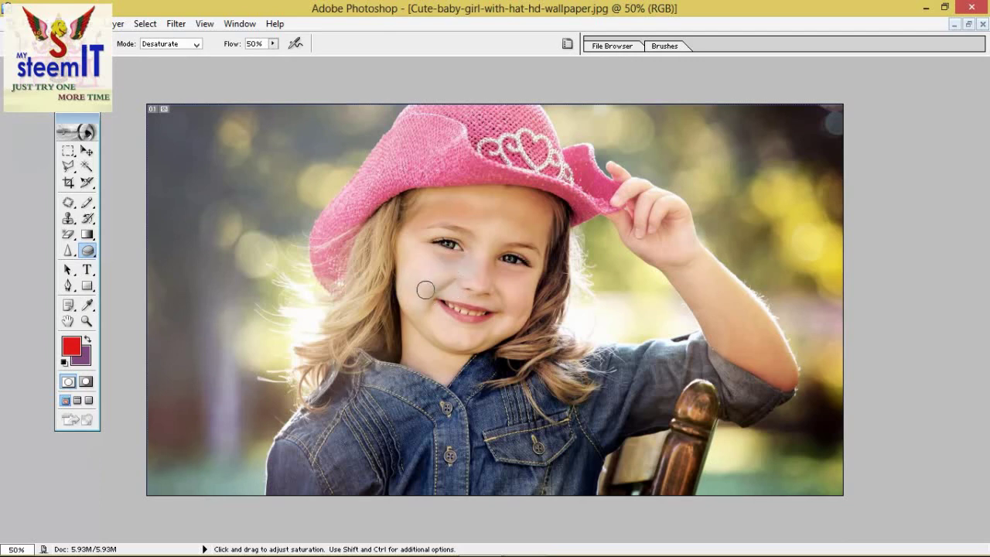
pyautogui.moveTo(467, 275)
pyautogui.mouseDown()
pyautogui.moveTo(462, 266)
pyautogui.moveTo(420, 298)
pyautogui.mouseUp()
# - Return to the Sponge Tool and restore the girl photo to a floating window
pyautogui.rightClick(87, 250)
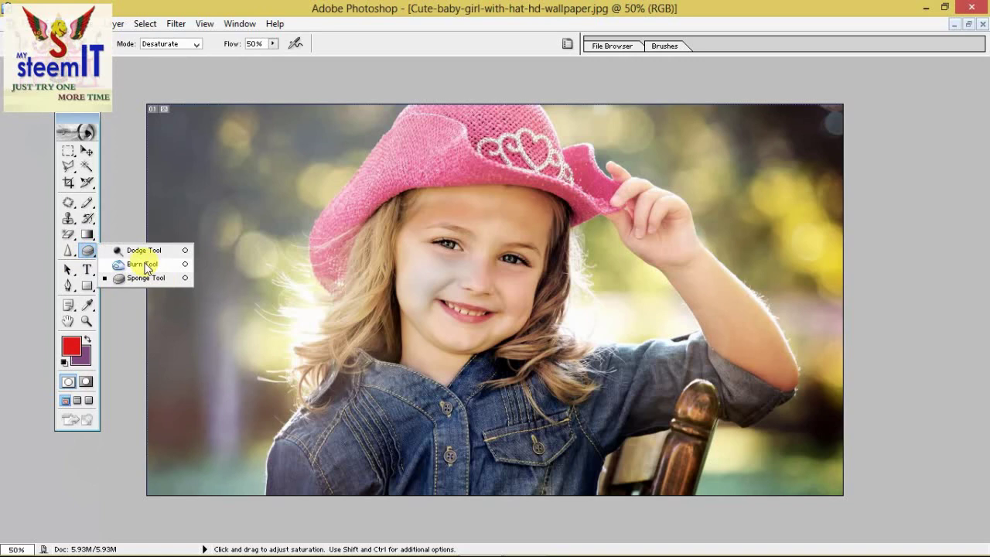
pyautogui.rightClick(68, 250)
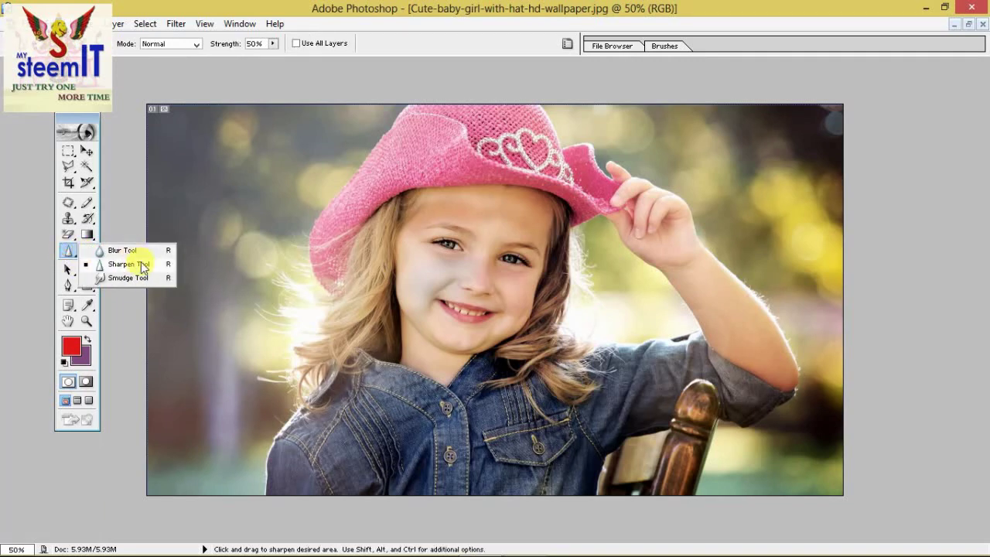
pyautogui.click(188, 210)
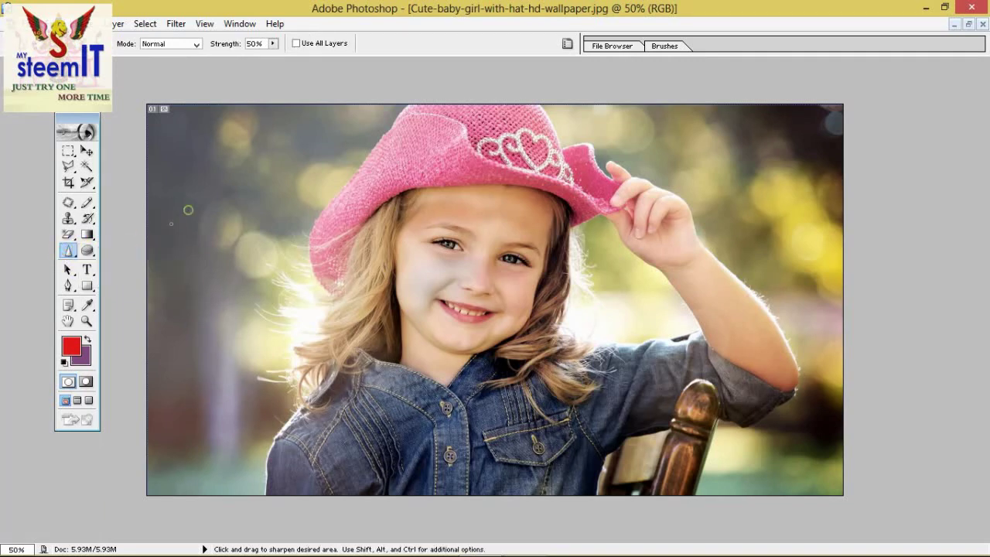
pyautogui.click(87, 251)
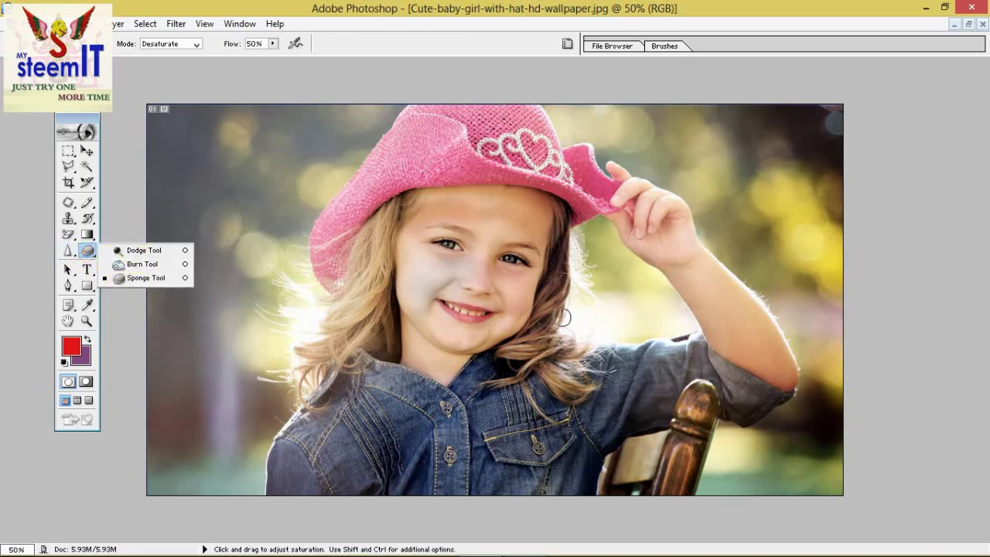
pyautogui.click(968, 24)
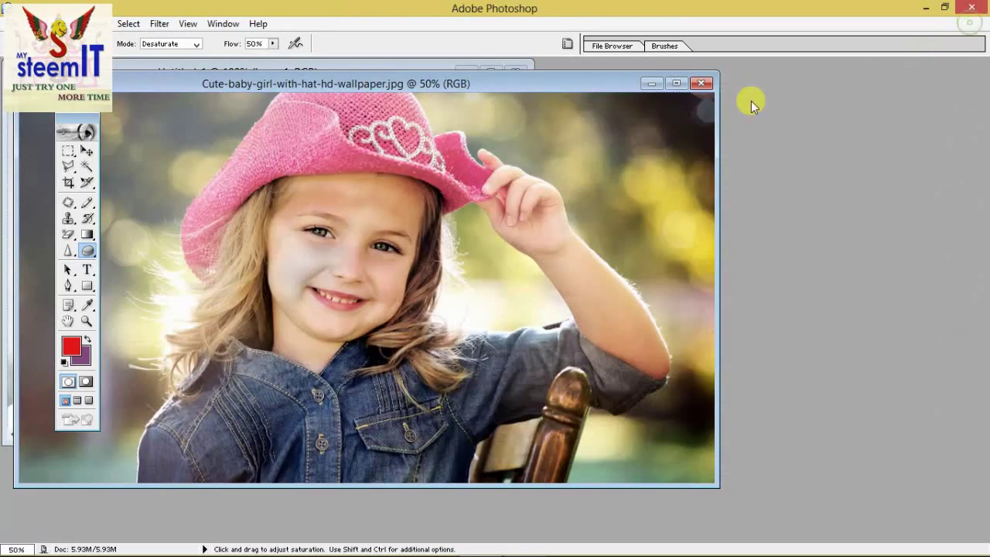
# - Close the girl photo without saving and maximize the Untitled-1 double portrait
pyautogui.click(701, 83)
pyautogui.click(496, 222)
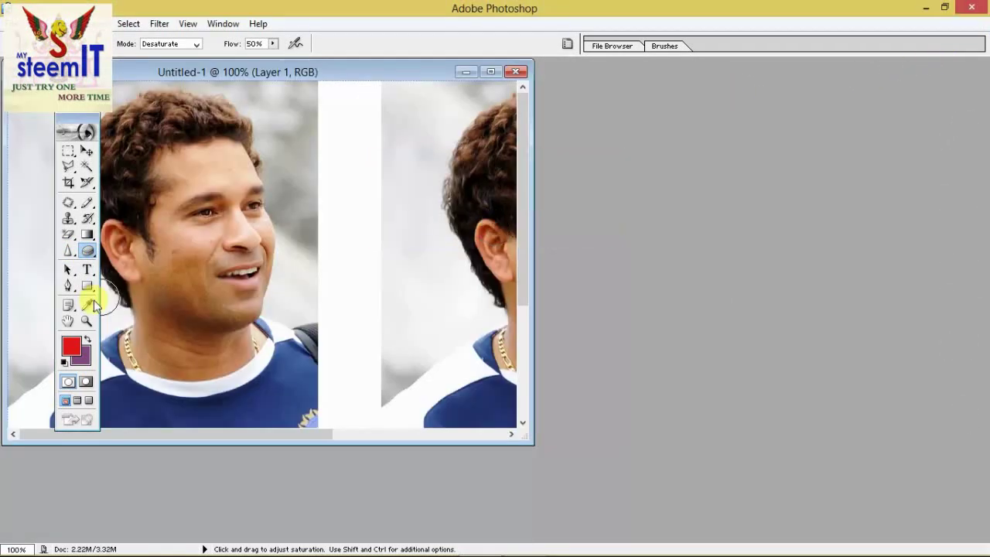
pyautogui.moveTo(90, 258)
pyautogui.mouseDown()
pyautogui.moveTo(147, 249)
pyautogui.moveTo(170, 288)
pyautogui.moveTo(170, 228)
pyautogui.moveTo(273, 294)
pyautogui.moveTo(247, 179)
pyautogui.mouseUp()
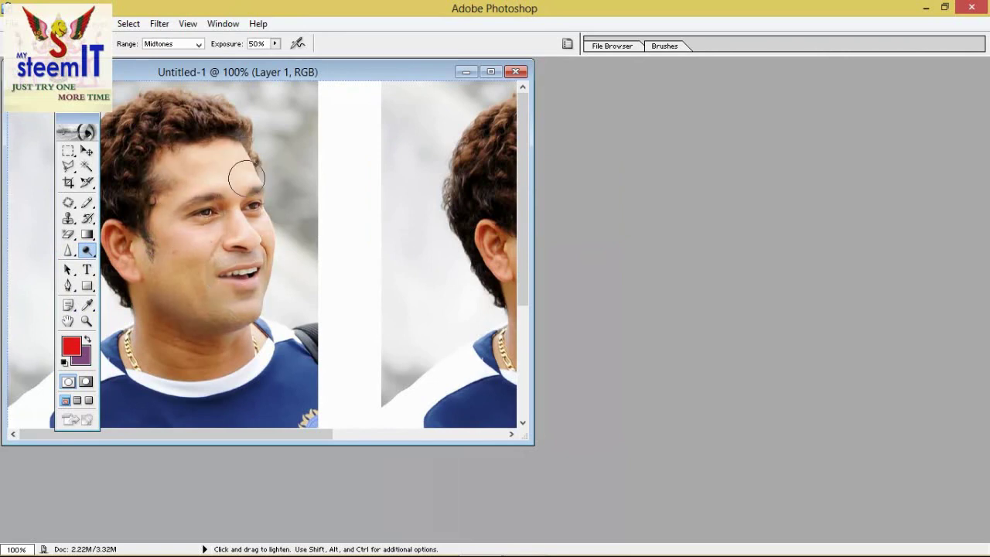
pyautogui.click(490, 71)
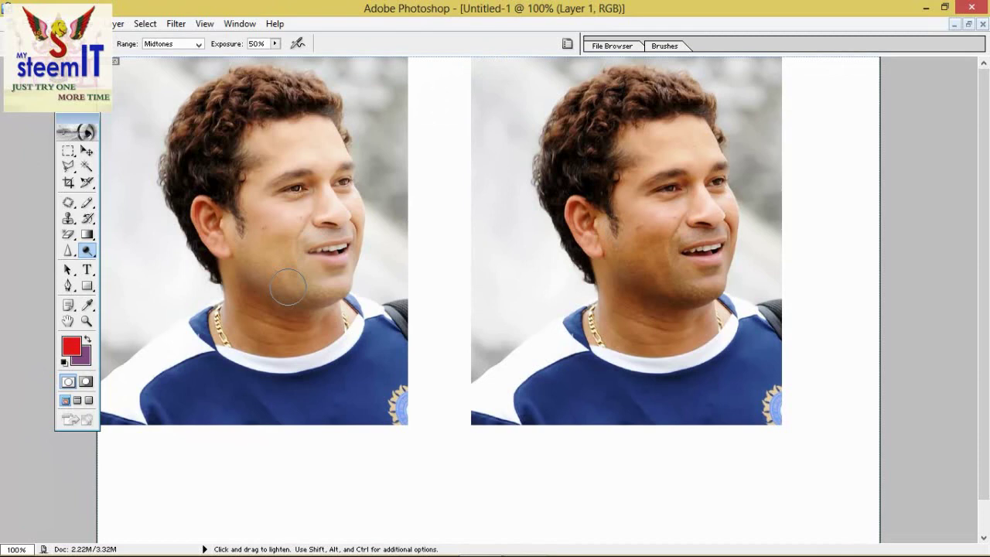
# - Switch to the Smudge Tool at 50% strength
pyautogui.rightClick(94, 249)
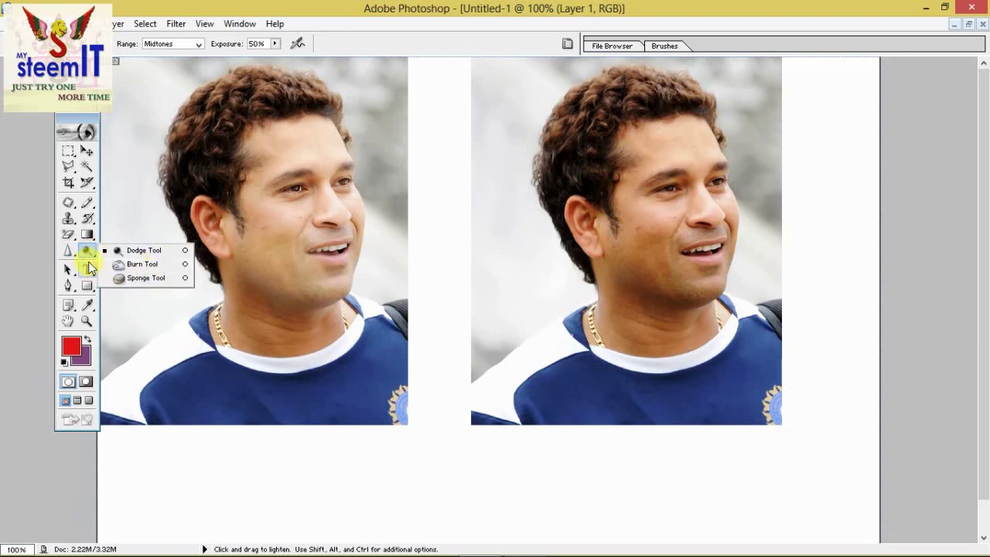
pyautogui.rightClick(70, 254)
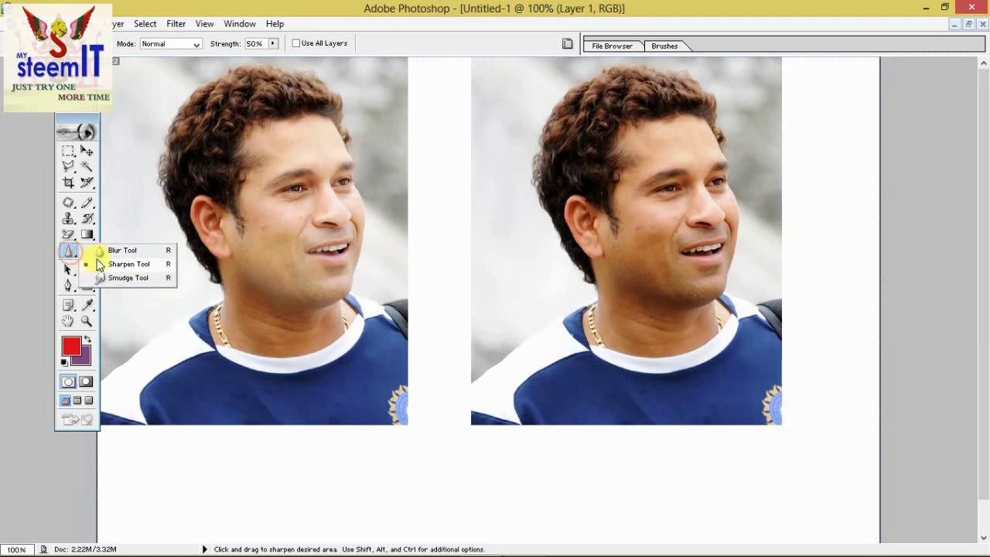
pyautogui.click(138, 281)
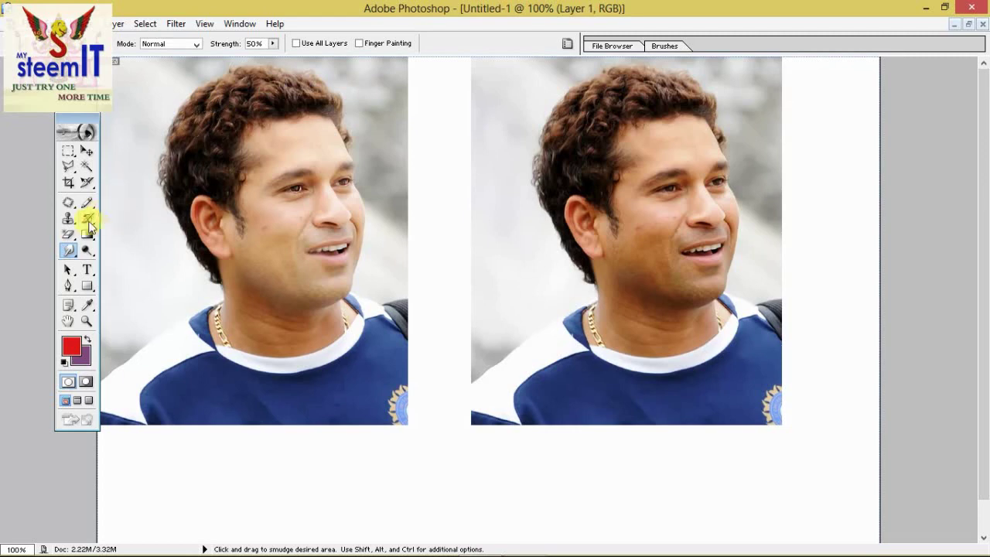
# - Select the Clone Stamp Tool with a smaller brush and clone hair above the ear
pyautogui.moveTo(68, 219); pyautogui.dragTo(129, 225)
pyautogui.click(128, 221)
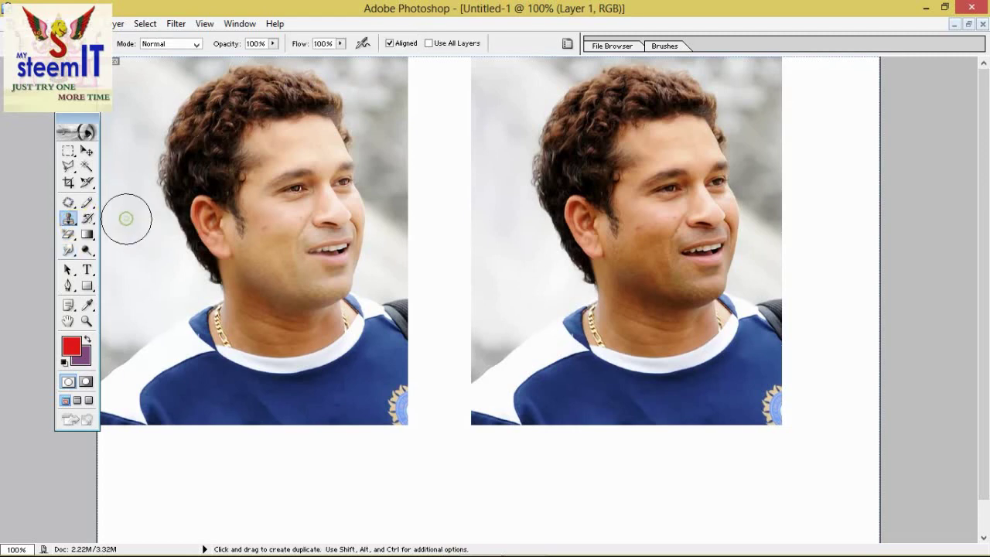
pyautogui.press('[')
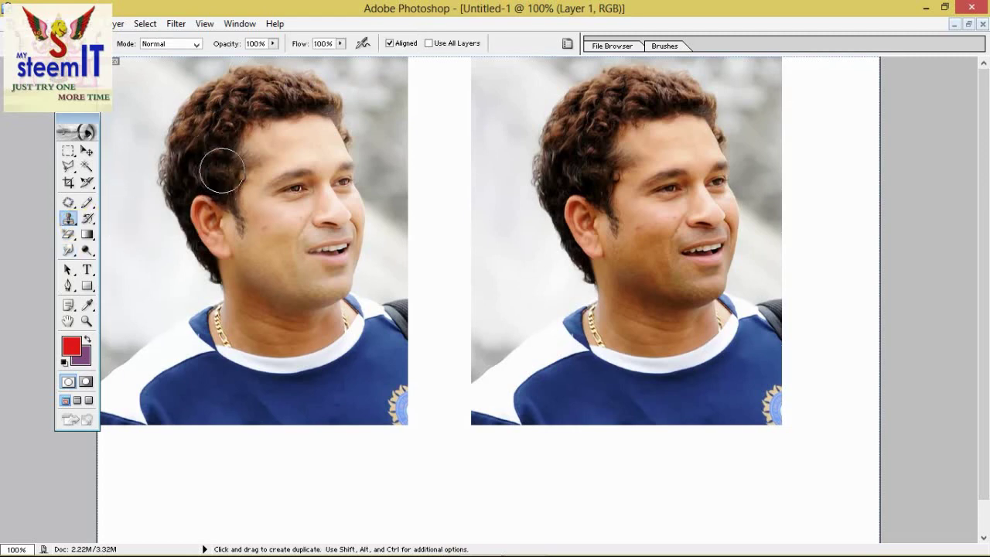
pyautogui.press('[')
pyautogui.press('[')
pyautogui.keyDown('alt'); pyautogui.click(221, 177); pyautogui.keyUp('alt')
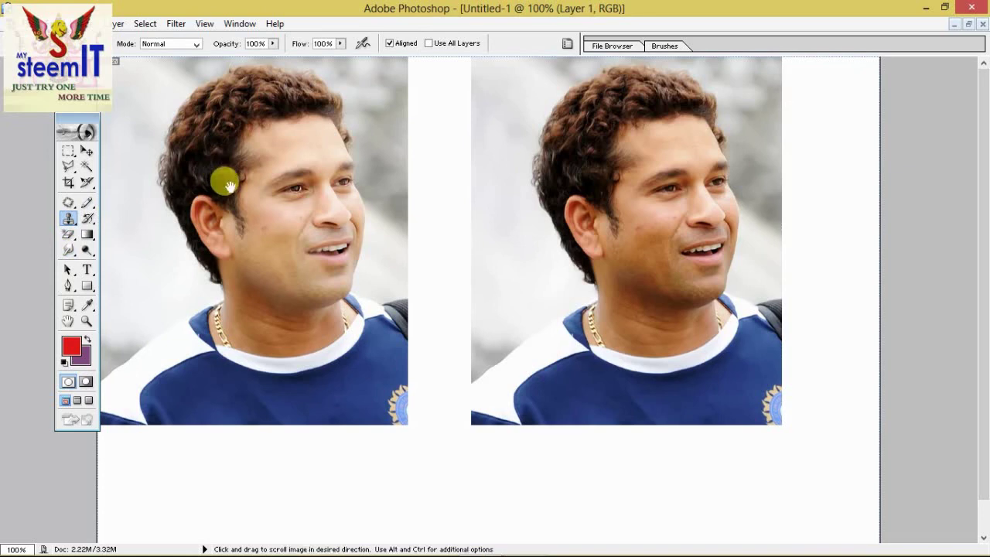
pyautogui.keyDown('alt'); pyautogui.click(250, 311); pyautogui.keyUp('alt')
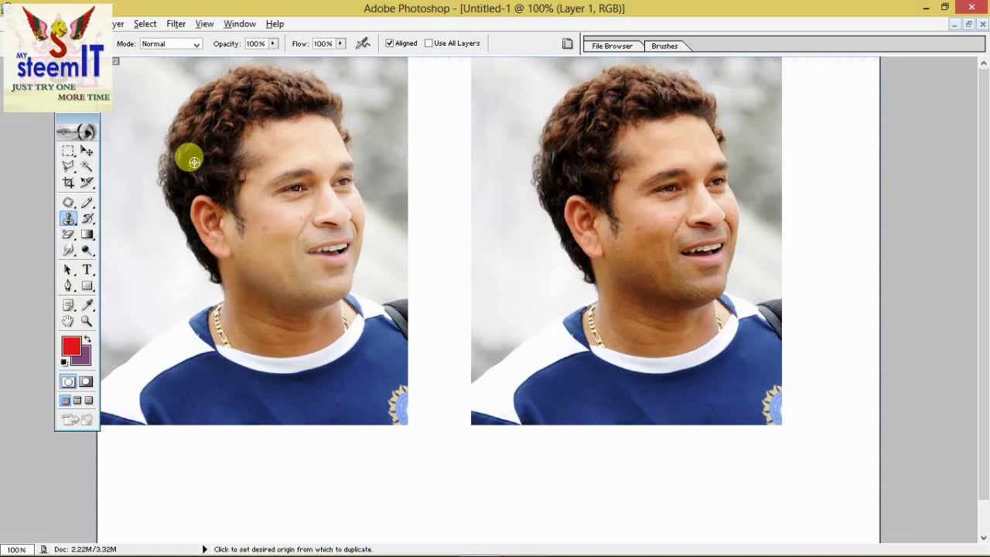
pyautogui.moveTo(188, 155); pyautogui.dragTo(203, 141)
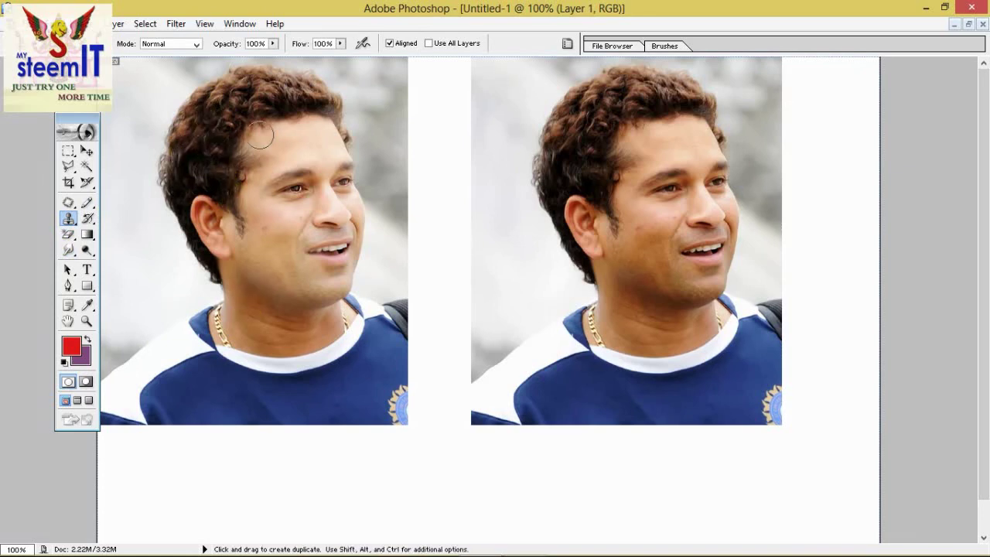
# - Resample from the hair and ear and stamp more cloned hair beside the ear
pyautogui.keyDown('alt'); pyautogui.click(197, 160); pyautogui.keyUp('alt')
pyautogui.moveTo(202, 162)
pyautogui.mouseDown()
pyautogui.moveTo(186, 207)
pyautogui.moveTo(211, 208)
pyautogui.mouseUp()
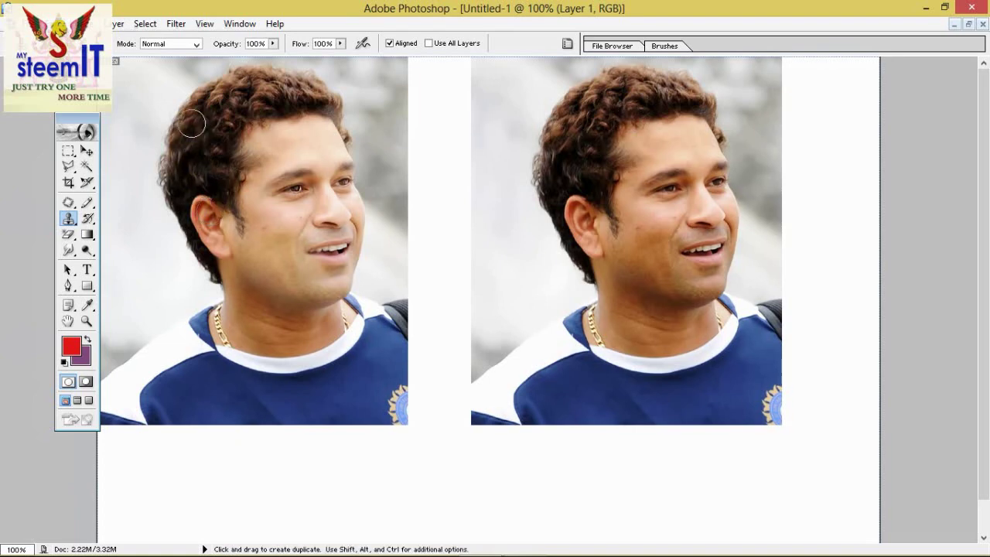
pyautogui.keyDown('alt'); pyautogui.click(220, 197); pyautogui.keyUp('alt')
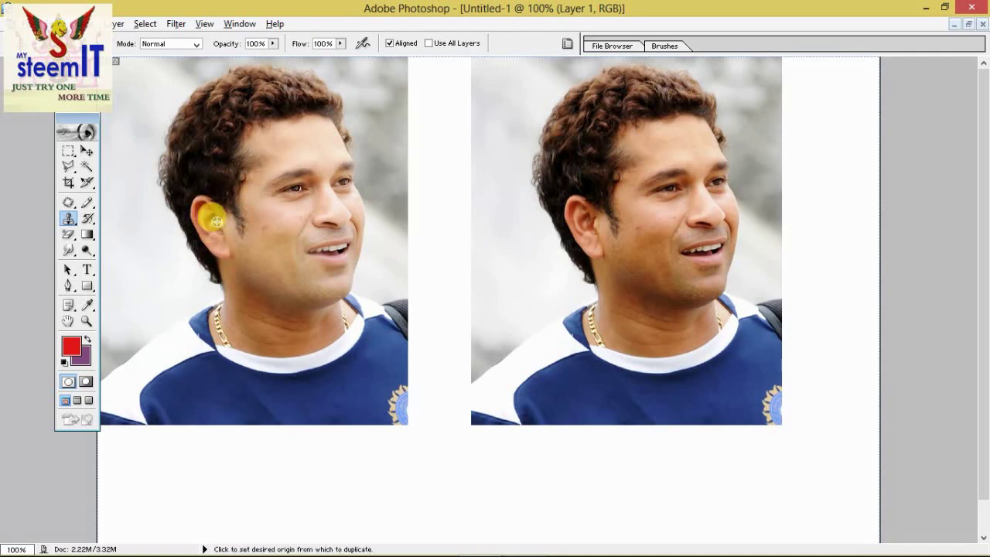
pyautogui.keyDown('alt'); pyautogui.click(216, 189); pyautogui.keyUp('alt')
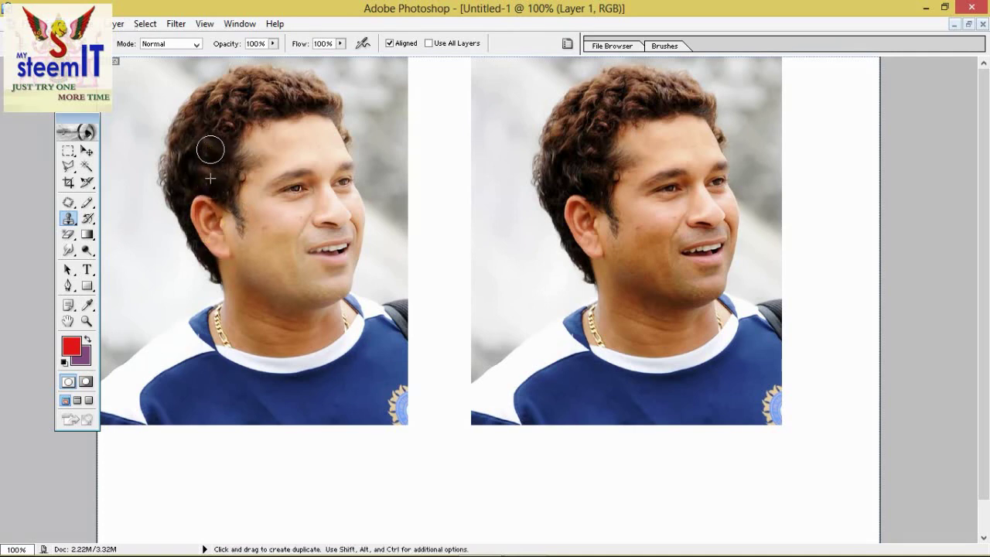
pyautogui.click(200, 165)
pyautogui.click(286, 104)
pyautogui.hotkey('ctrl', '+')
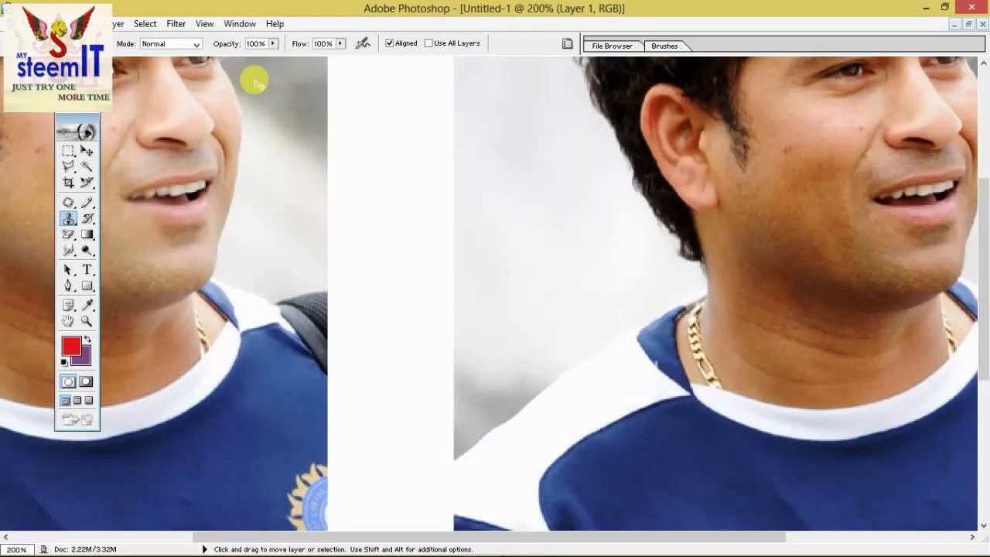
pyautogui.moveTo(213, 193)
pyautogui.mouseDown()
pyautogui.moveTo(281, 314)
pyautogui.moveTo(336, 351)
pyautogui.mouseUp()
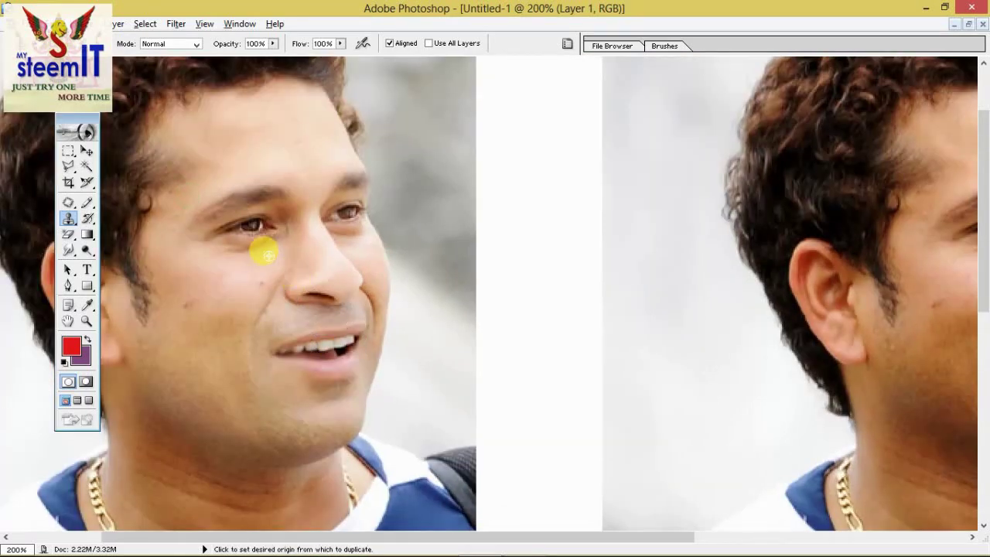
pyautogui.keyDown('alt'); pyautogui.click(234, 280); pyautogui.keyUp('alt')
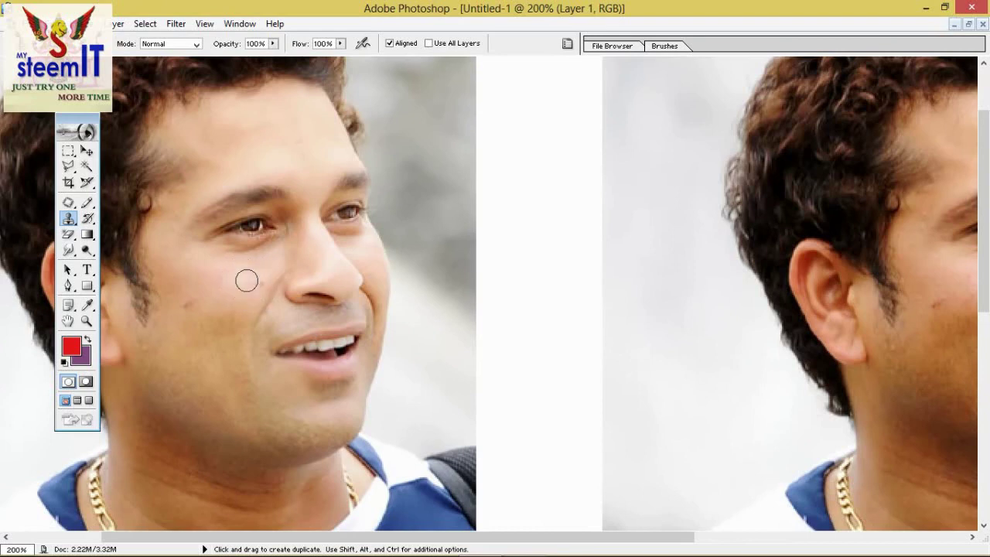
pyautogui.keyDown('alt'); pyautogui.click(240, 287); pyautogui.keyUp('alt')
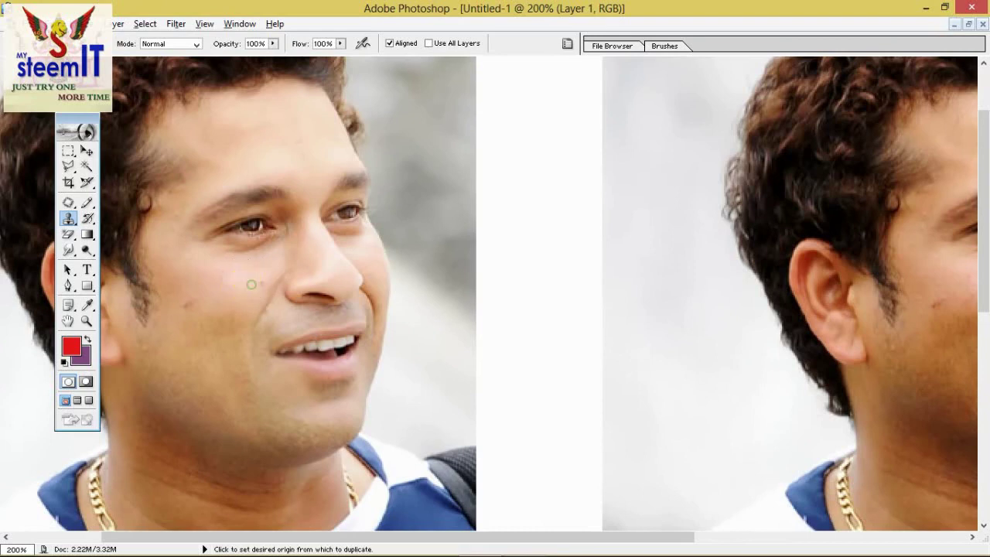
pyautogui.keyDown('ctrl'); pyautogui.click(493, 450); pyautogui.keyUp('ctrl')
pyautogui.hotkey('ctrl', '-')
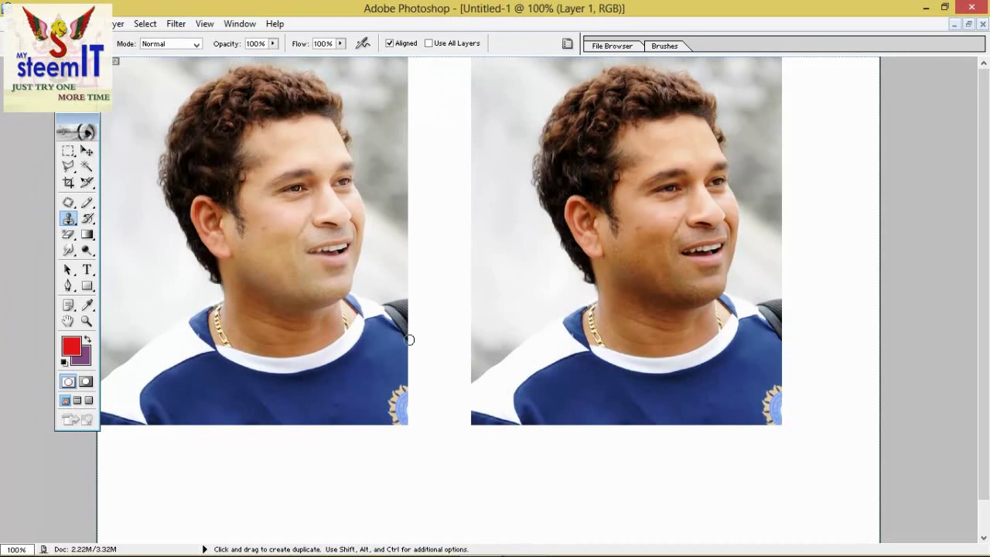
pyautogui.keyDown('alt'); pyautogui.click(280, 222); pyautogui.keyUp('alt')
pyautogui.keyDown('ctrl'); pyautogui.click(269, 223); pyautogui.keyUp('ctrl')
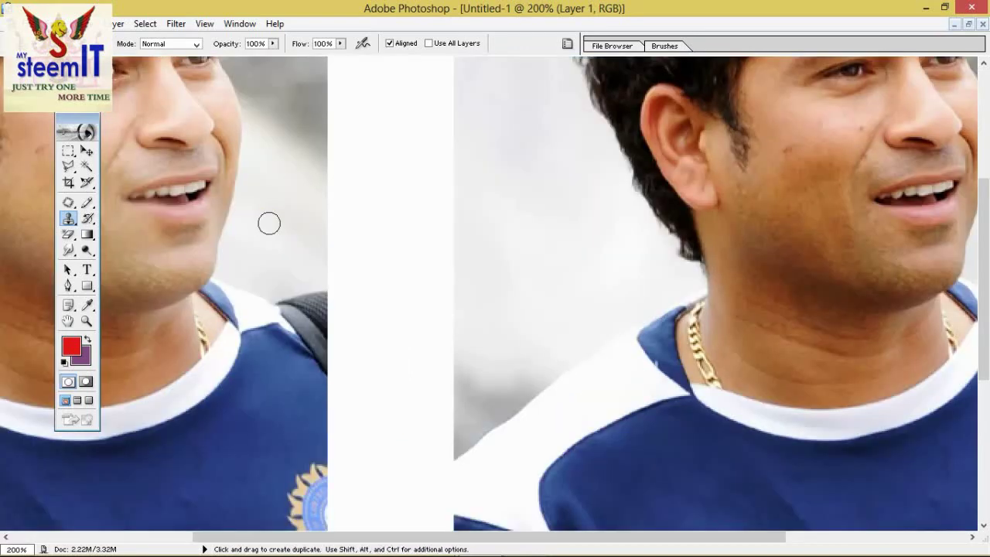
pyautogui.moveTo(284, 282); pyautogui.dragTo(377, 373)
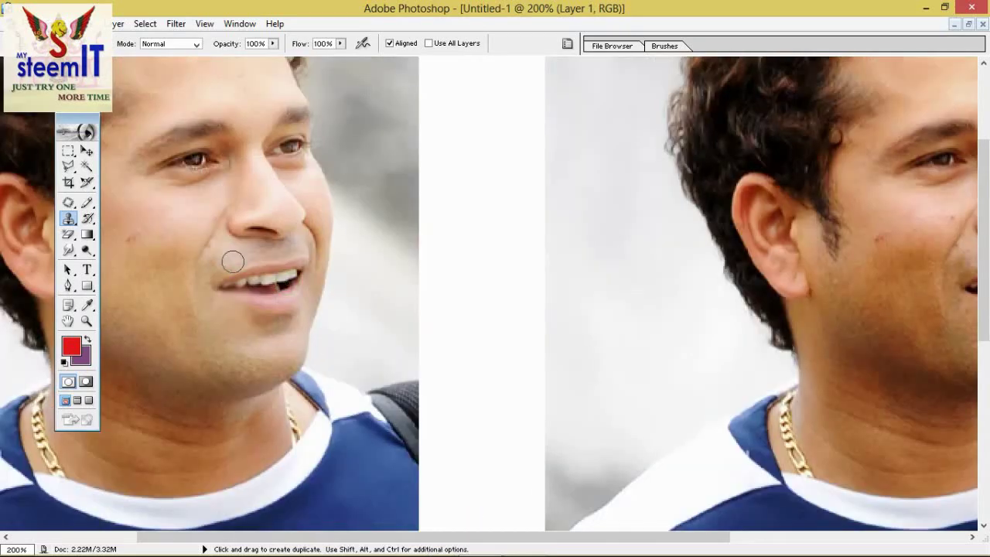
pyautogui.keyDown('alt'); pyautogui.click(184, 199); pyautogui.keyUp('alt')
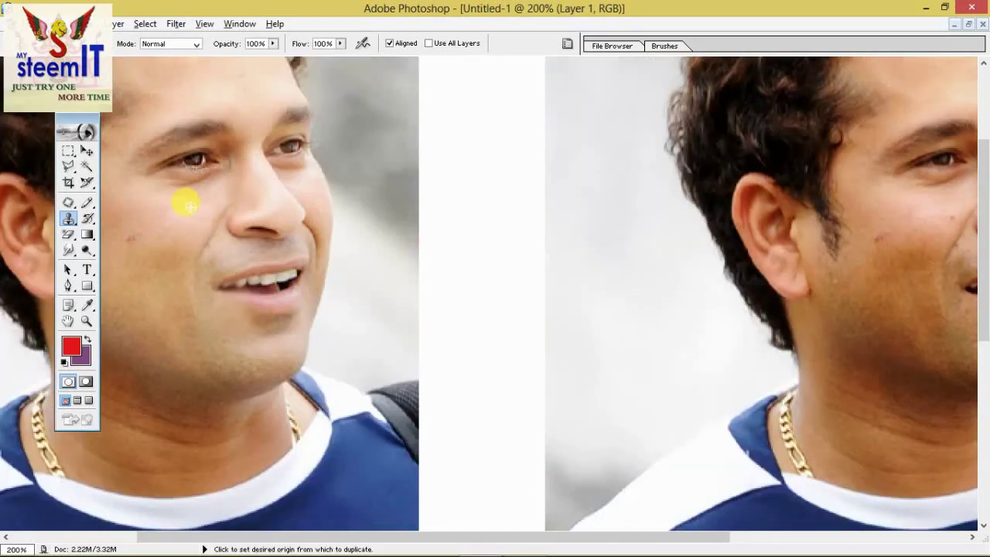
pyautogui.click(132, 227)
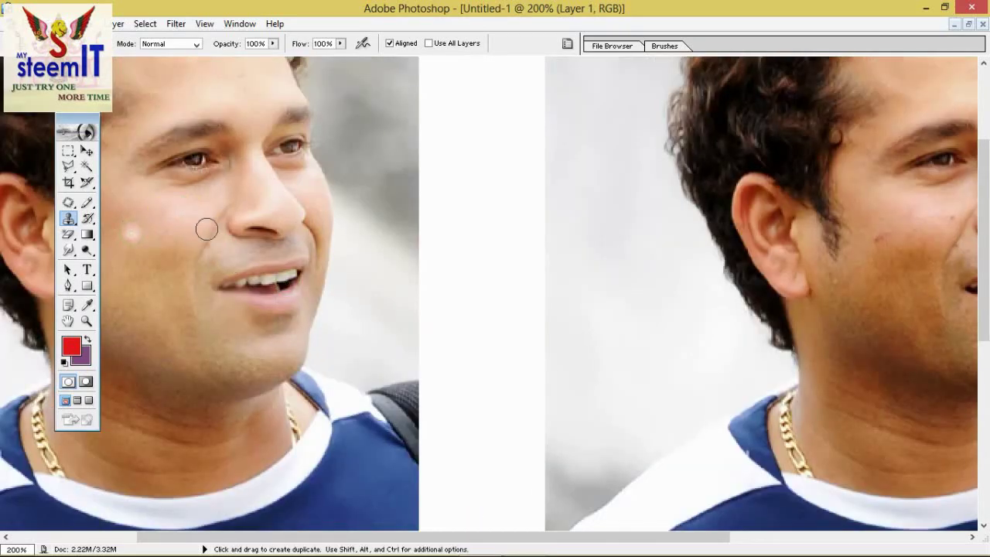
pyautogui.hotkey('ctrl', 'z')
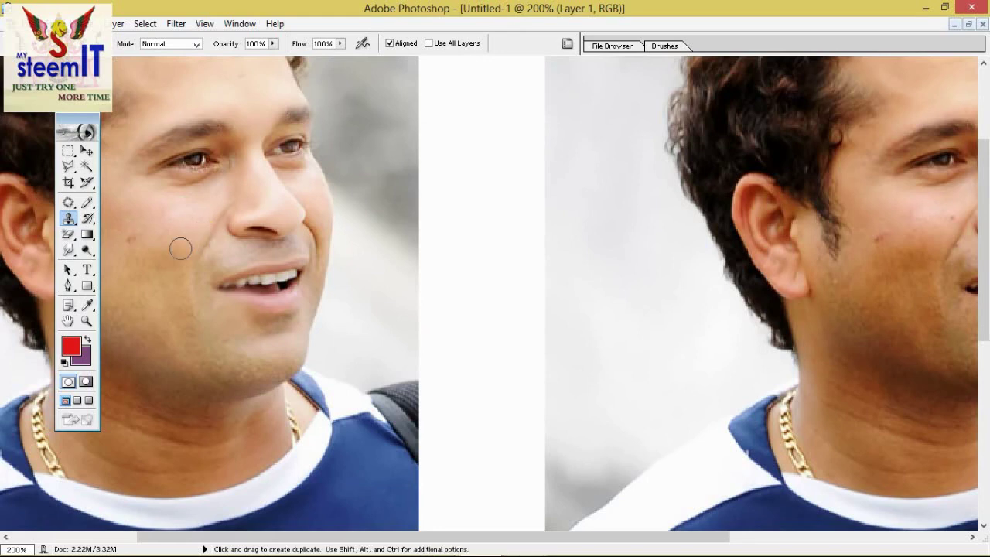